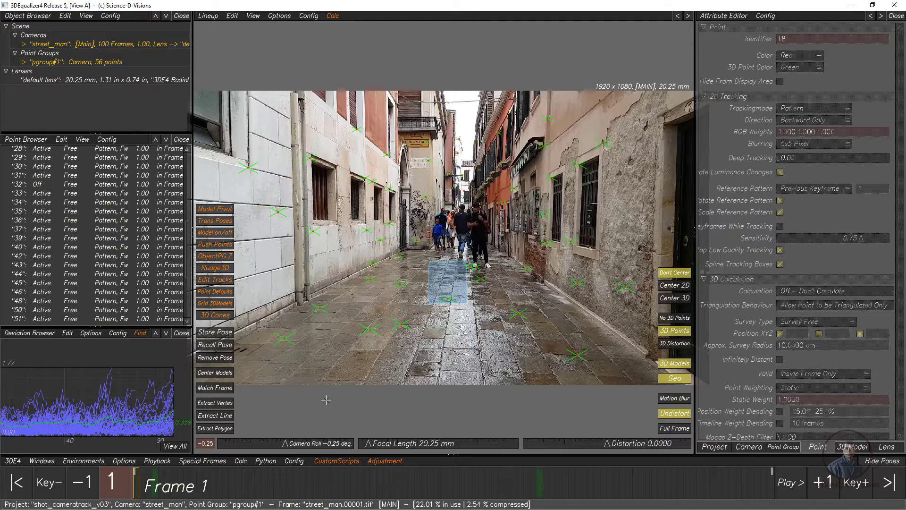
- Play back the tracked street footage and return to the first frame
click(788, 493)
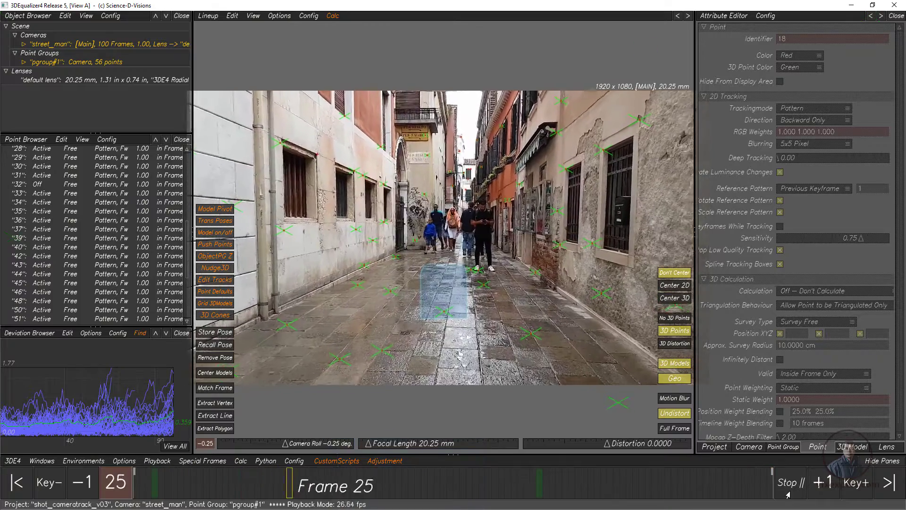
click(788, 493)
click(13, 479)
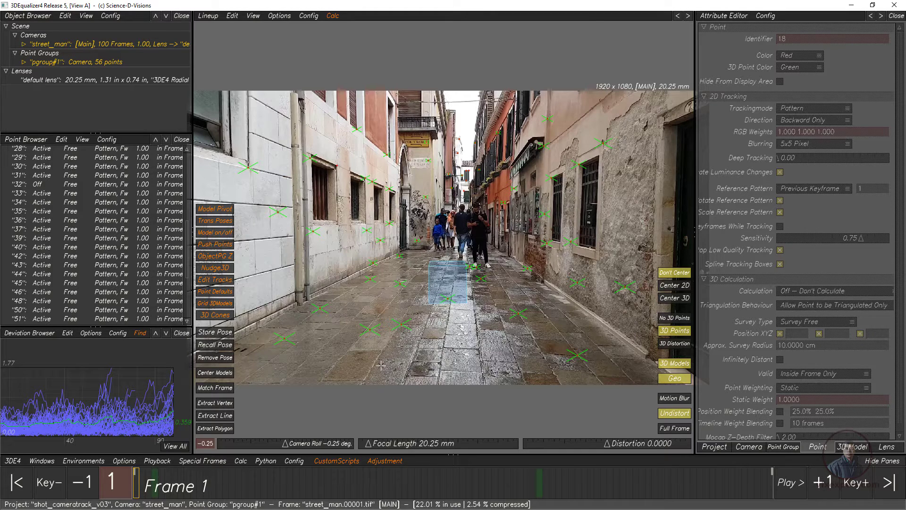
- Set camexport_maya in the July-2022\3DE folder as the Maya MEL-script export file, then leave the export settings without exporting
click(9, 462)
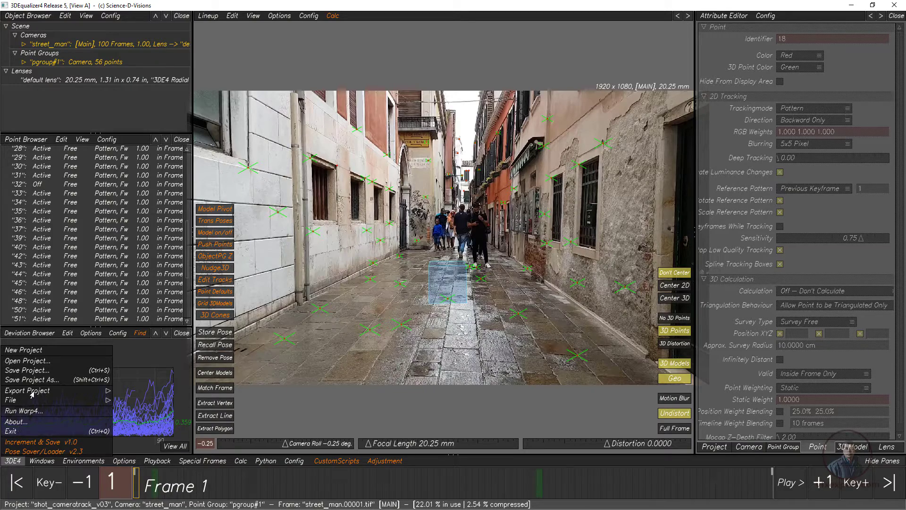
mouse_move(32, 394)
click(126, 368)
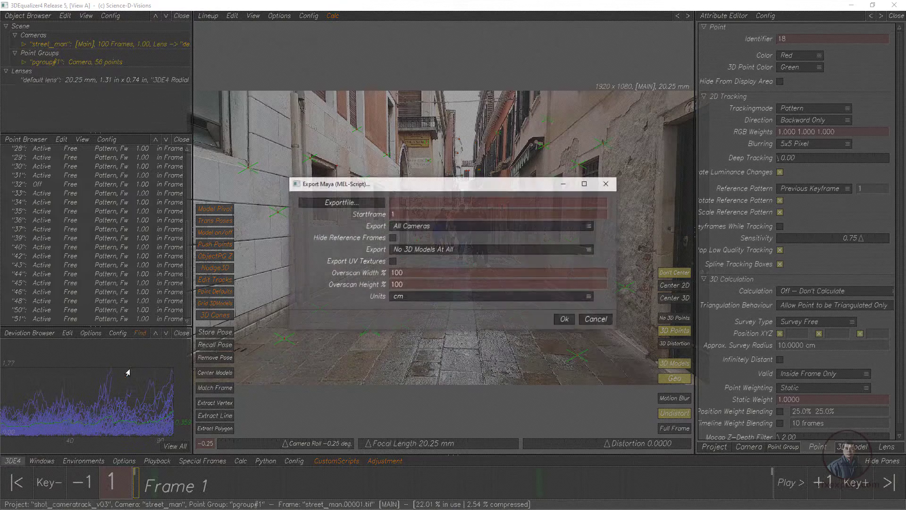
click(338, 203)
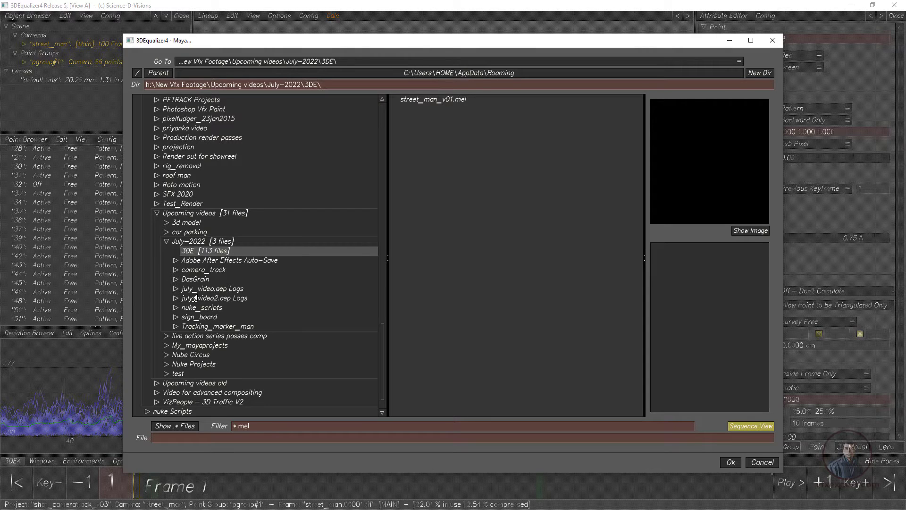
click(183, 441)
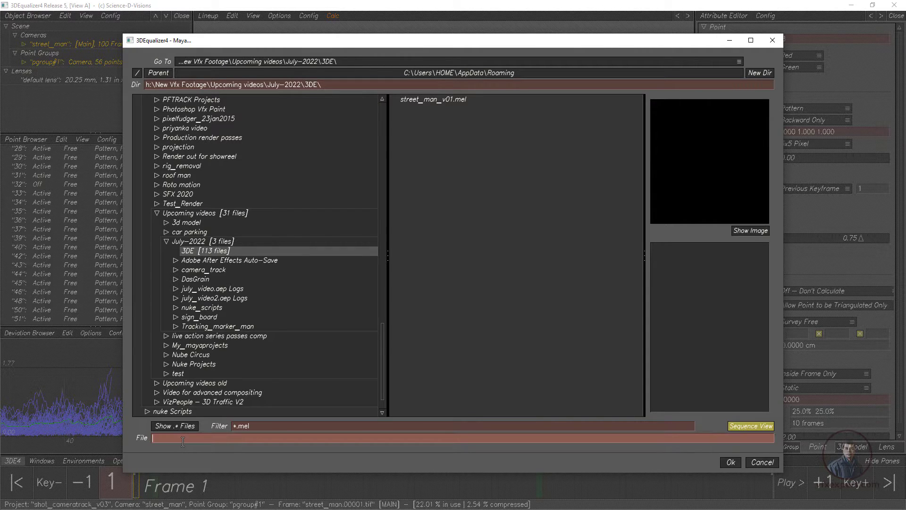
text(camexport_maya)
click(730, 463)
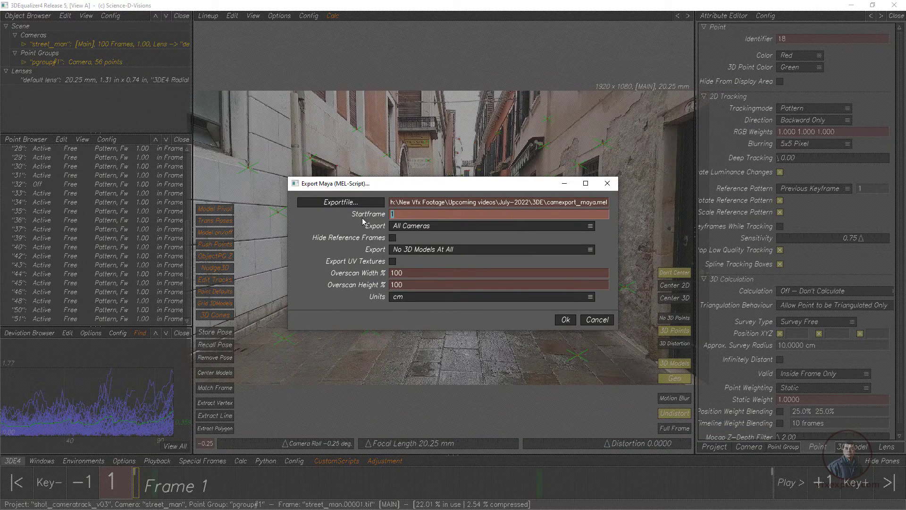
click(393, 217)
click(607, 319)
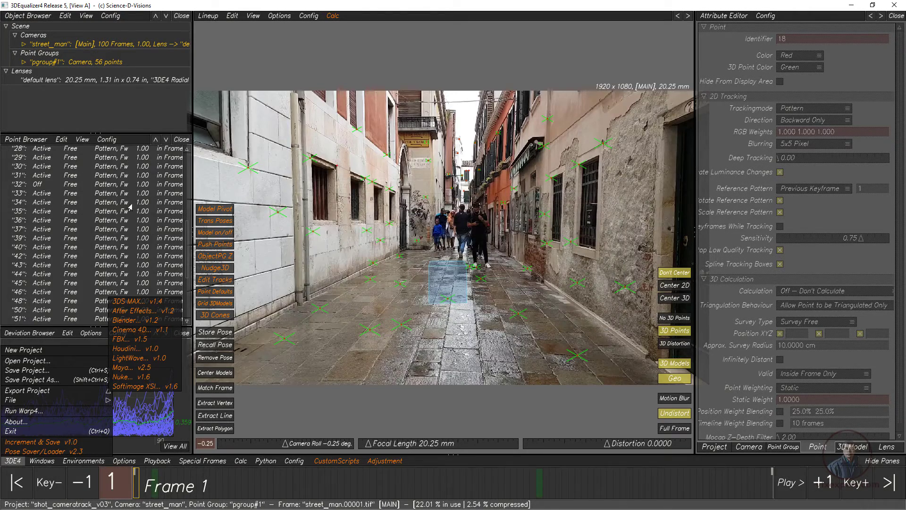
- Select the street_man camera and check the start frame of its live action footage
click(13, 461)
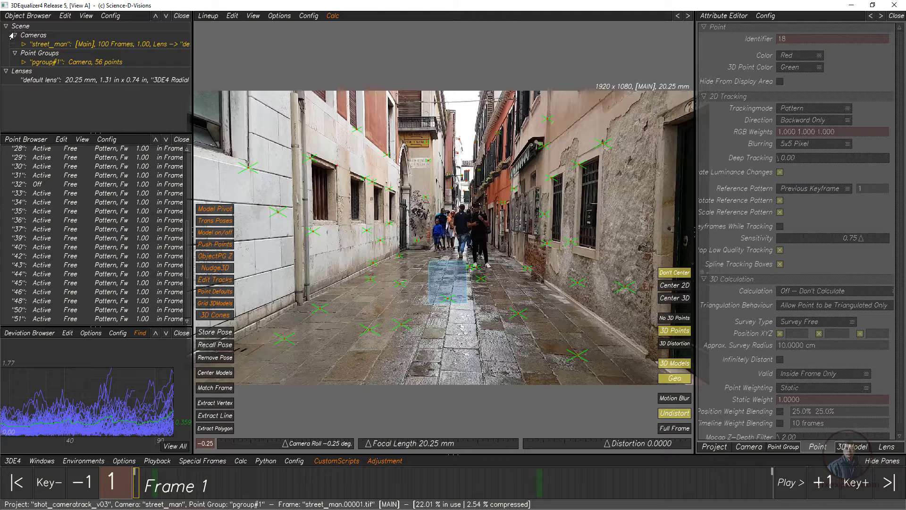
click(96, 45)
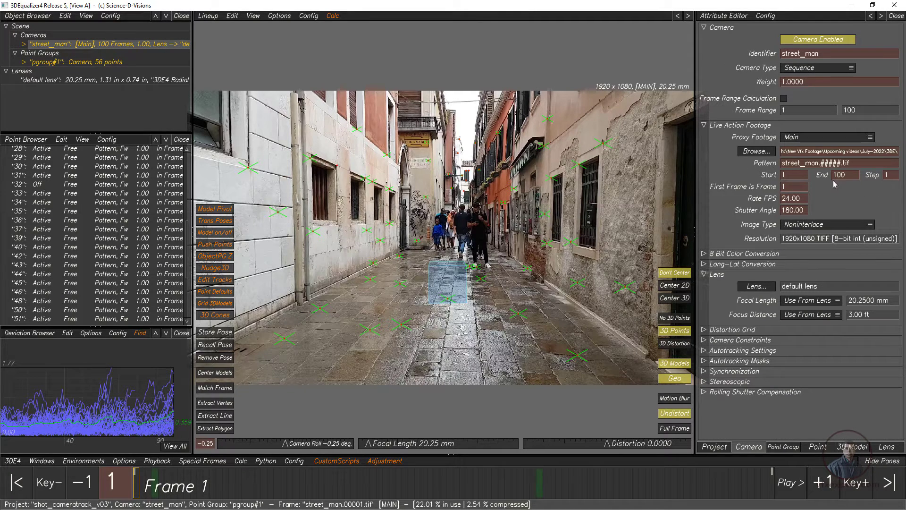
click(793, 175)
drag(793, 175, 779, 175)
key(Return)
- Export all cameras to the Maya MEL script camexport_maya.mel with start frame 1, no 3D models and cm units
click(10, 464)
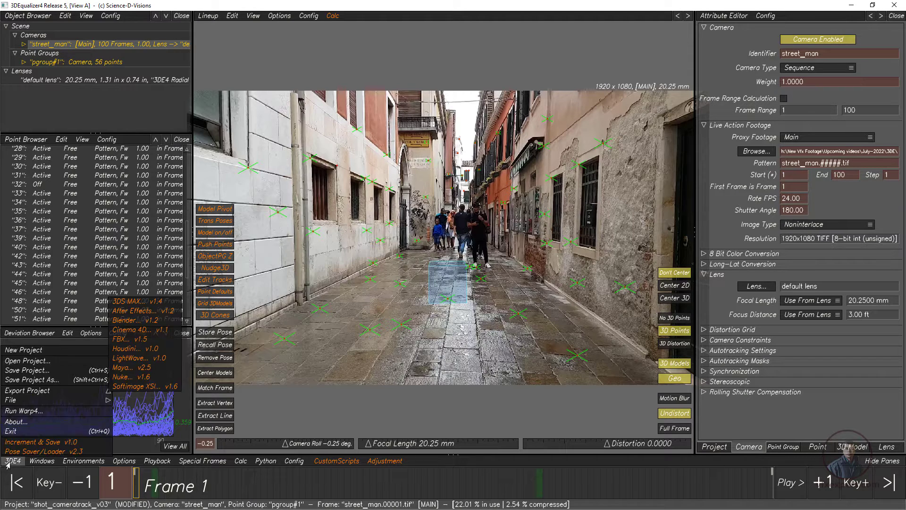
click(129, 368)
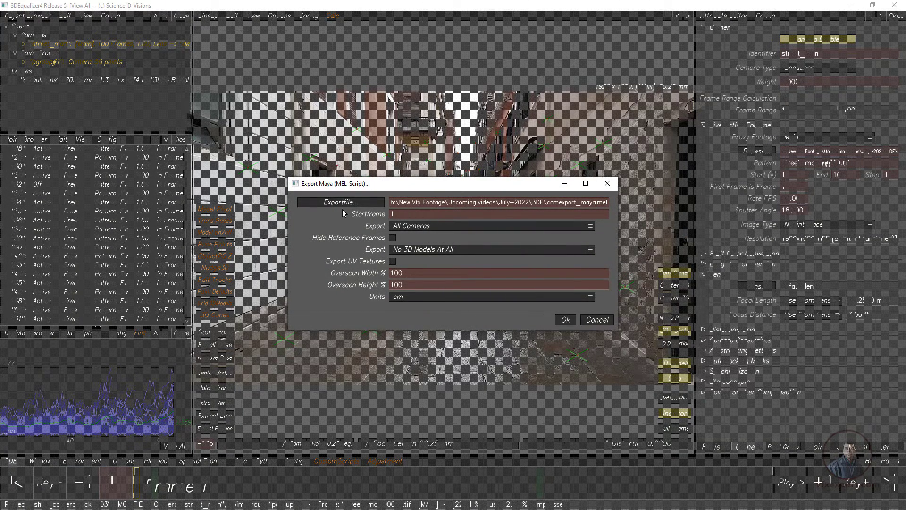
click(390, 214)
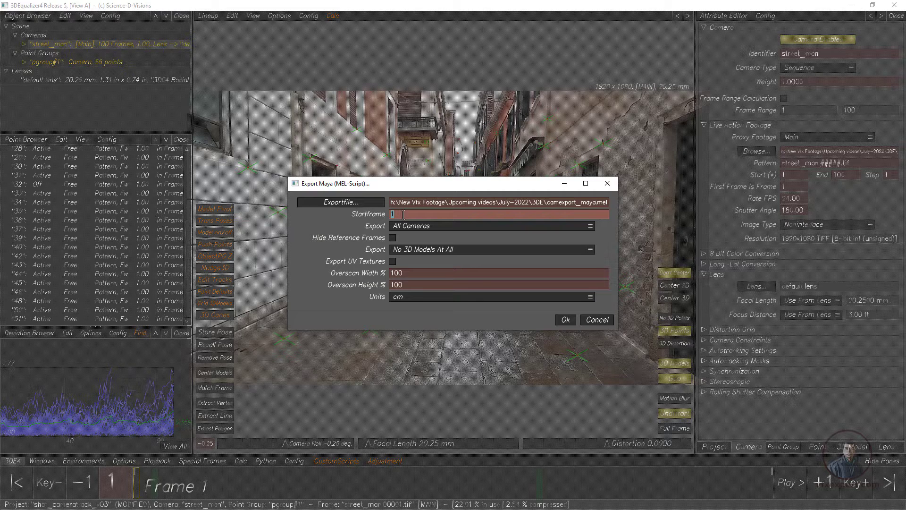
click(404, 215)
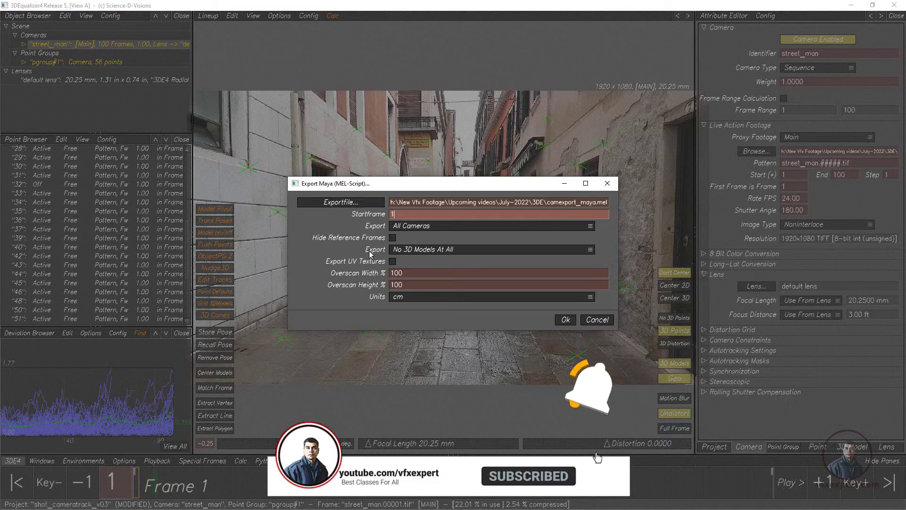
click(565, 320)
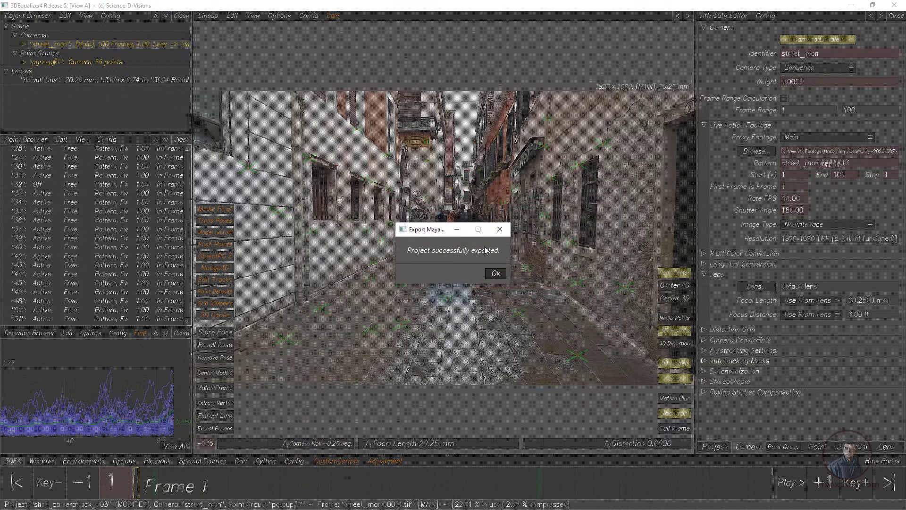
click(496, 274)
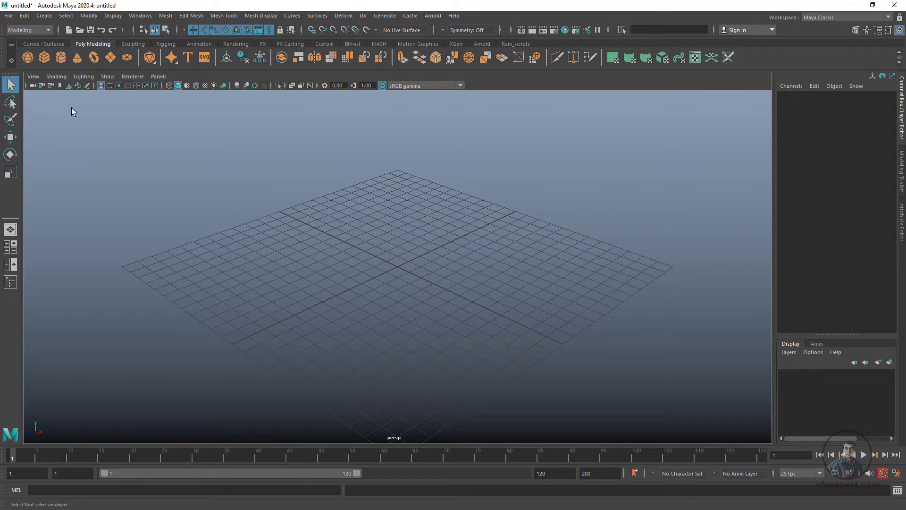
- Switch to Maya and import camexport_maya.mel from the July-2022\3DE folder into the empty scene
click(8, 16)
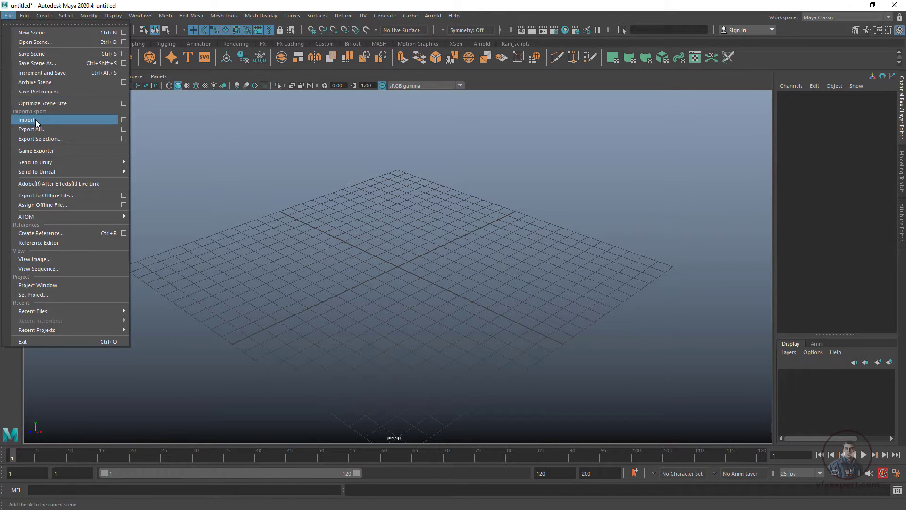
click(28, 120)
double_click(225, 64)
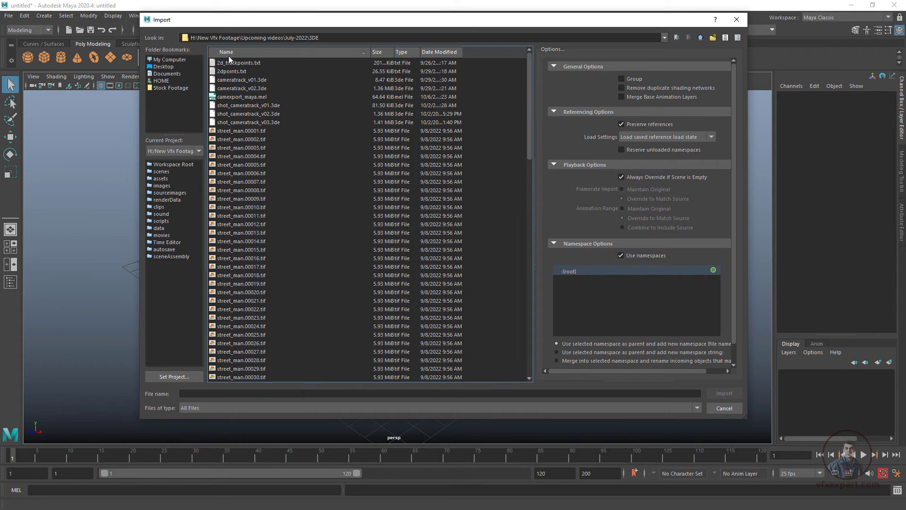
click(240, 97)
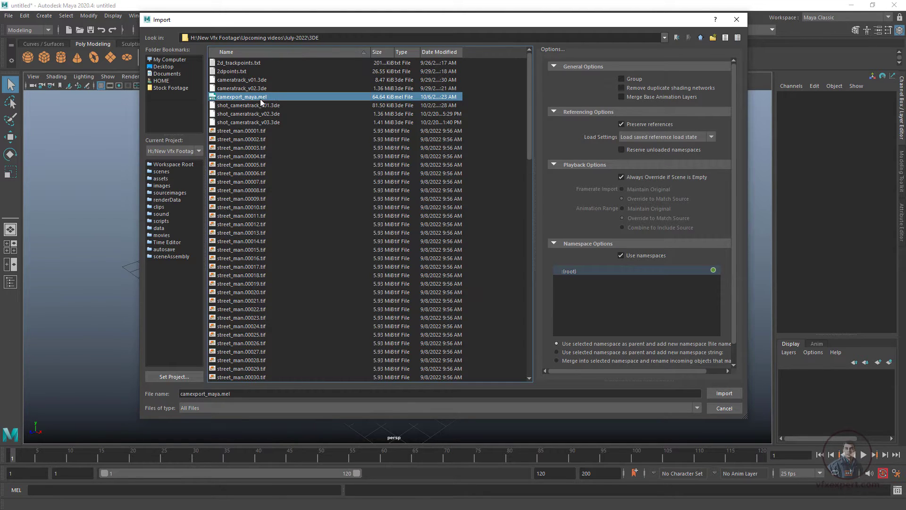
click(732, 397)
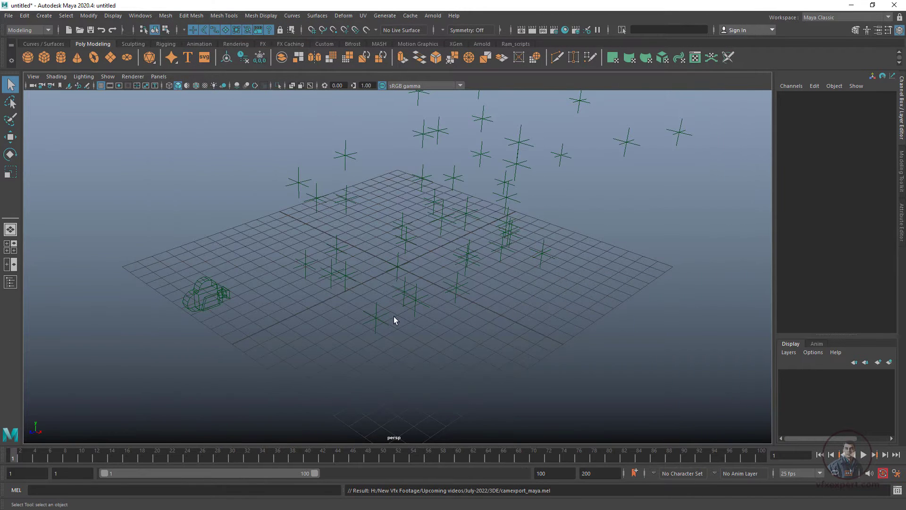
- Examine the imported camera and tracking-point locators in the perspective view
alt+drag(263, 336, 381, 335)
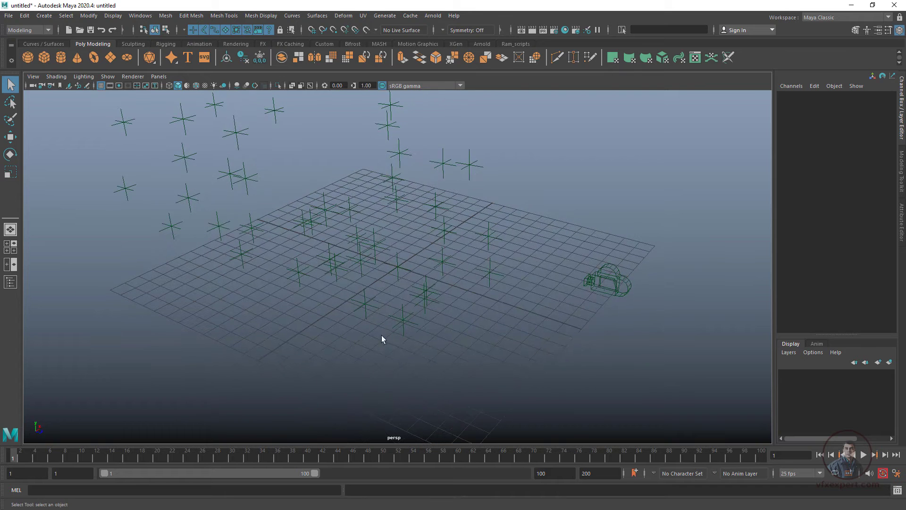
click(602, 281)
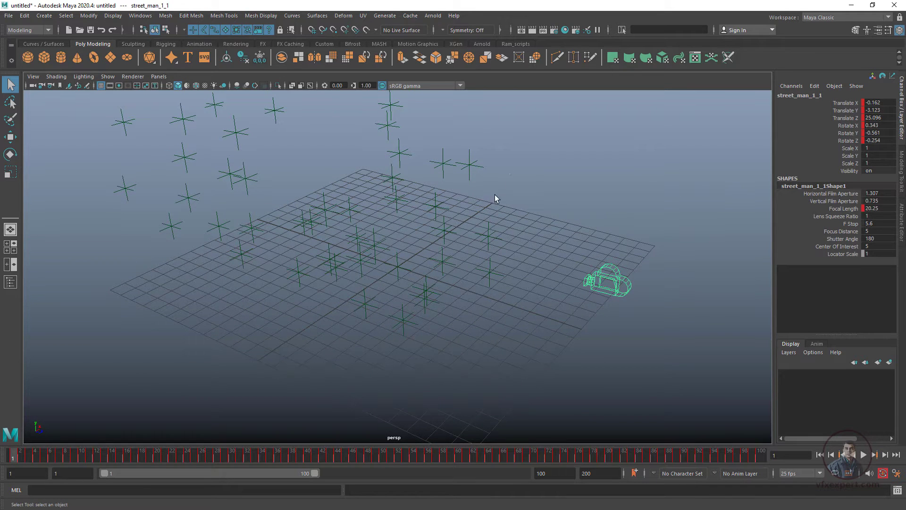
drag(299, 313, 496, 161)
click(550, 197)
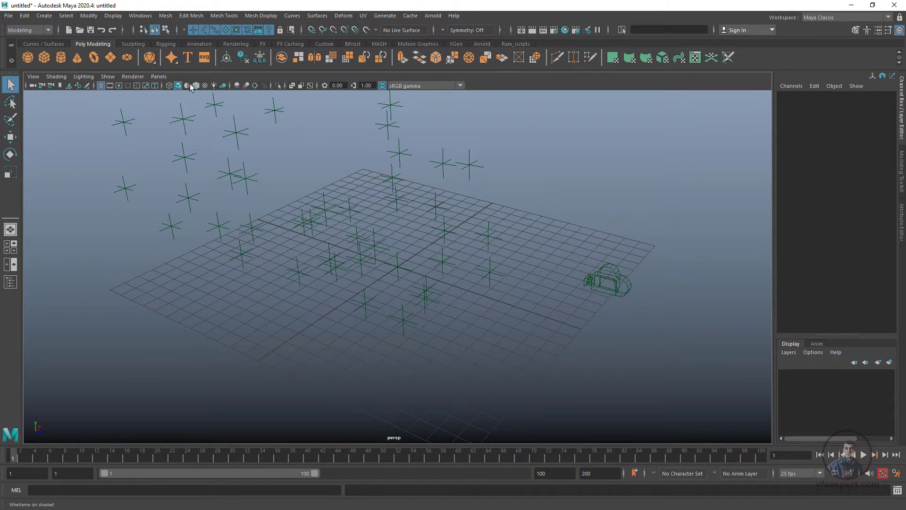
- Show the viewport through the street_man_1_1 camera and play back the shot to check the track
click(161, 78)
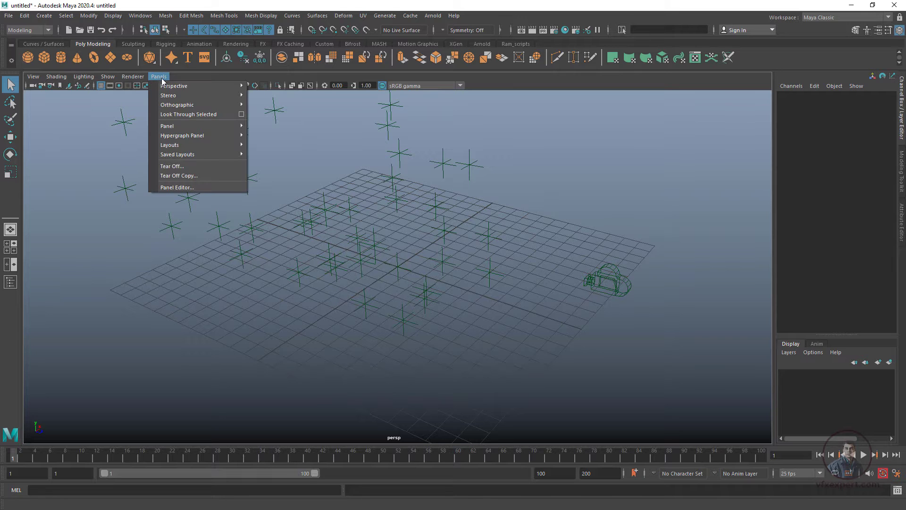
mouse_move(170, 89)
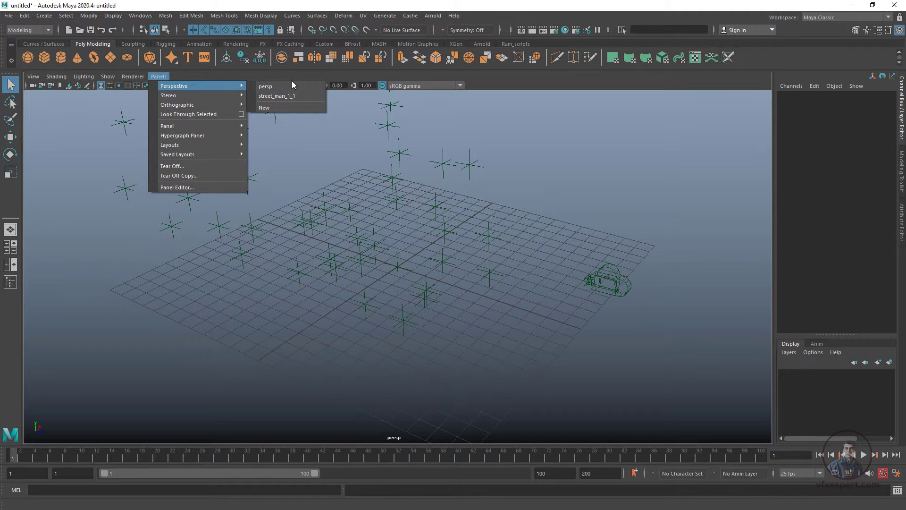
click(292, 97)
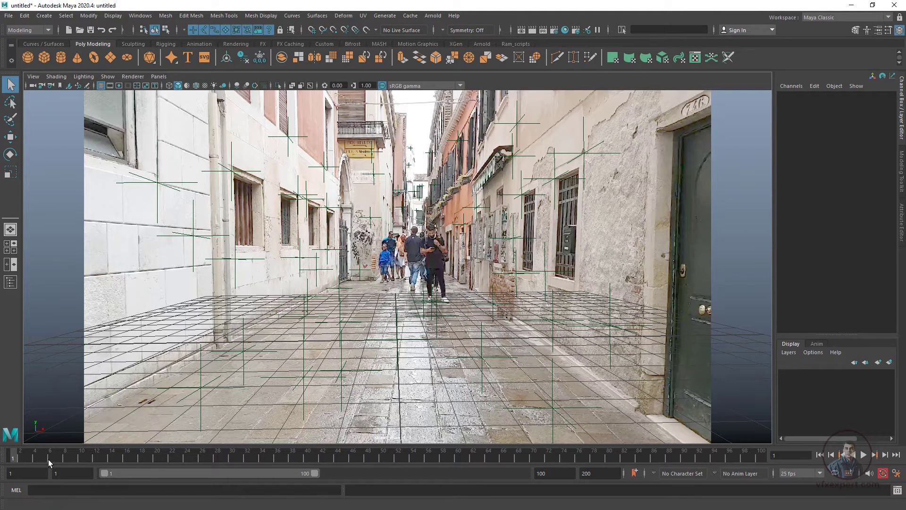
click(863, 455)
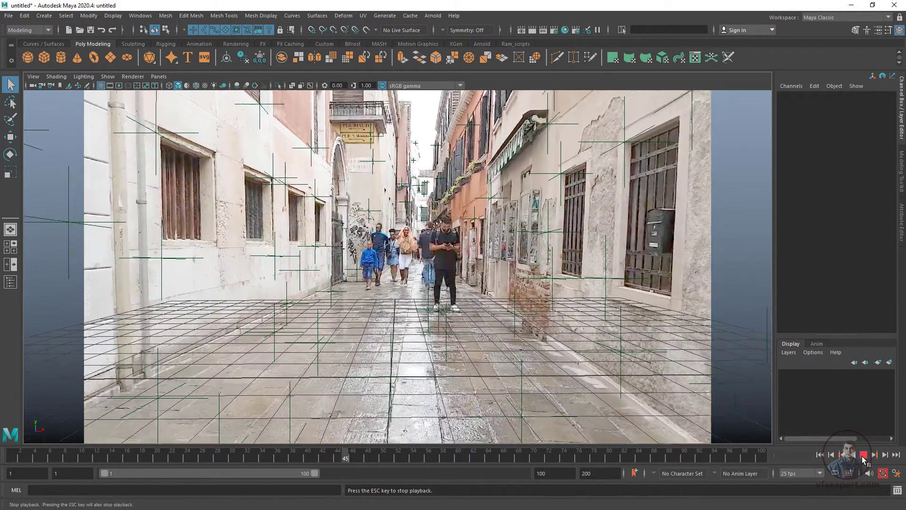
click(863, 455)
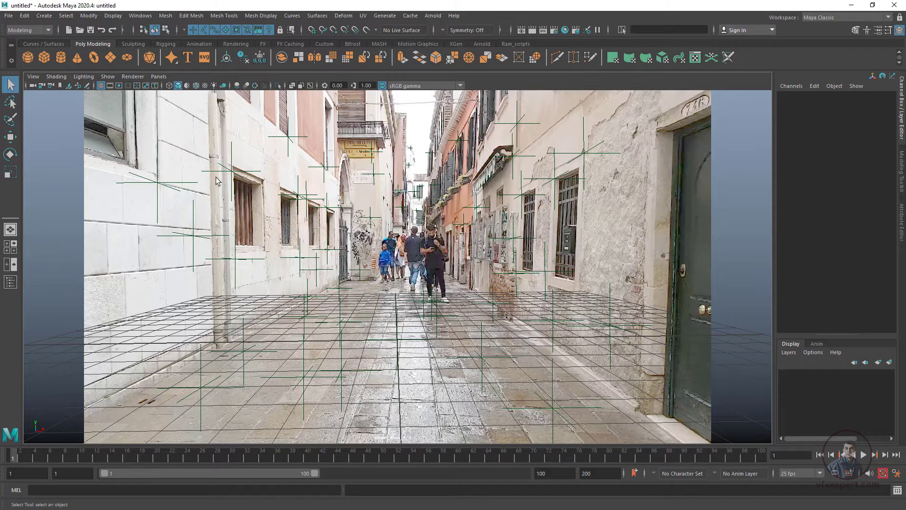
- Show the Outliner and expand the imported Scene group
click(137, 18)
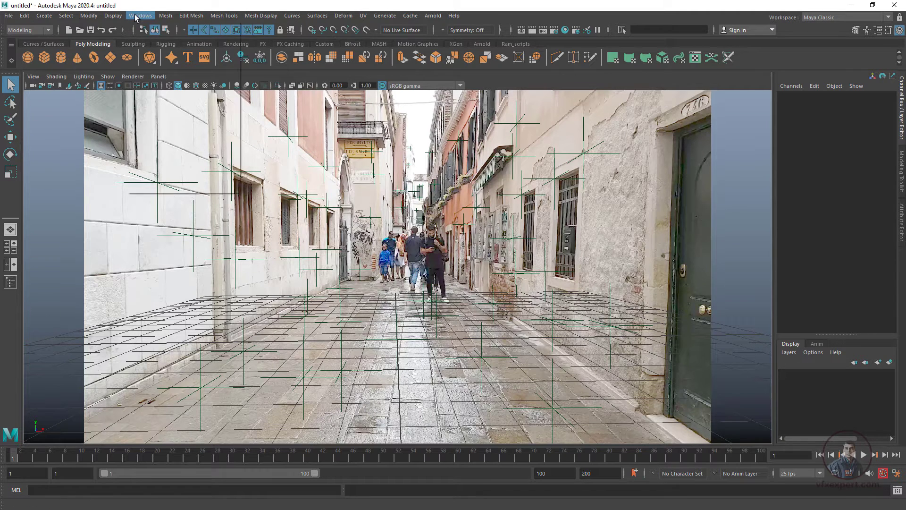
click(160, 129)
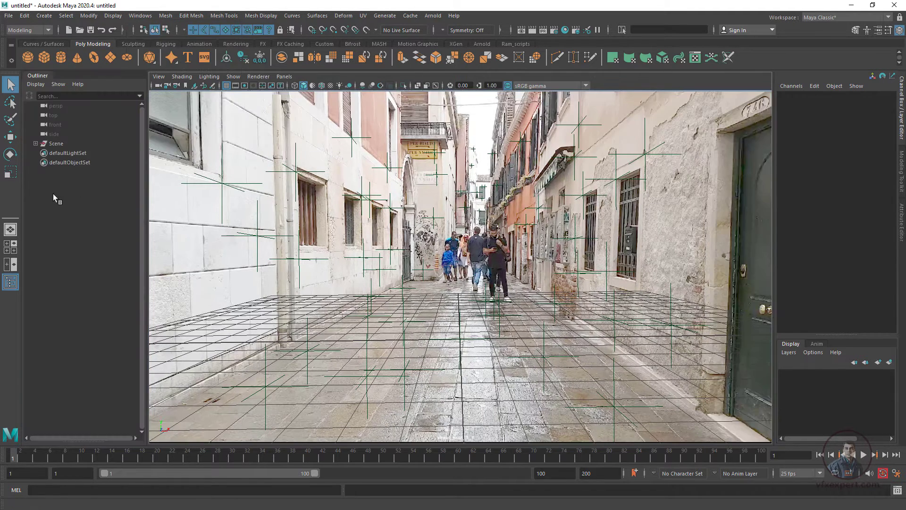
click(58, 143)
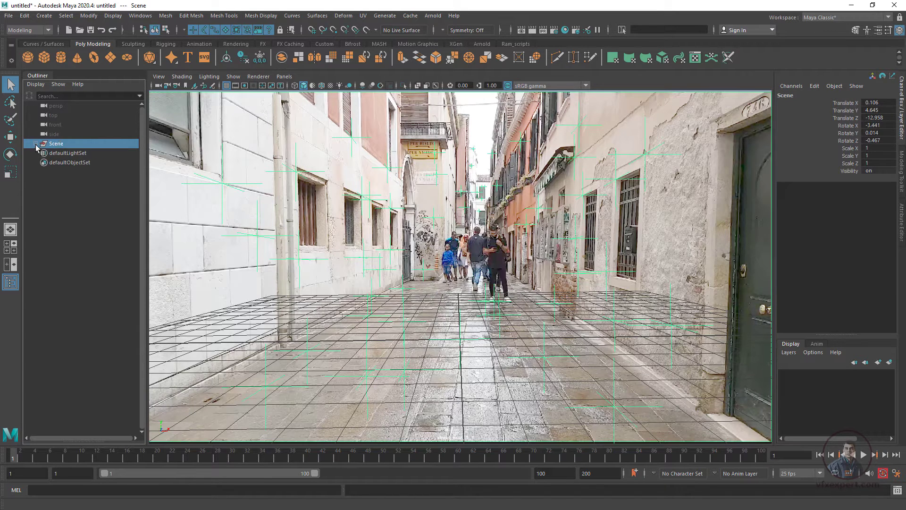
click(36, 145)
- Select the street_man_1_1 camera in the Scene group and play back its keyframed animation
click(72, 154)
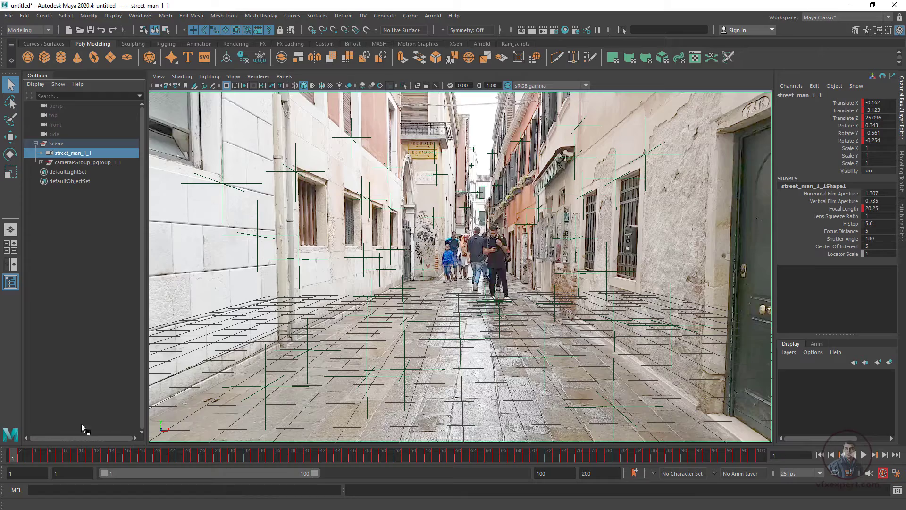
key(alt+v)
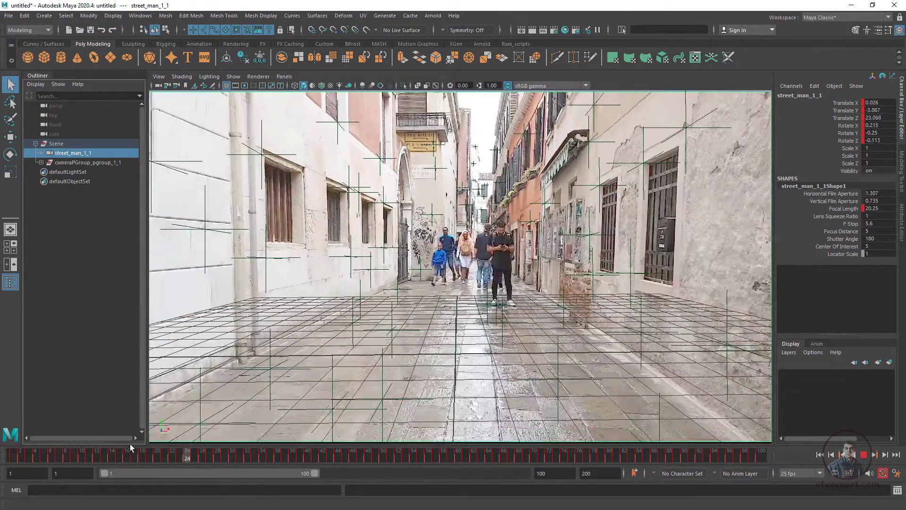
key(alt+shift+v)
- Expand the cameraPGroup_pgroup_1_1 point group and select its first locator
click(107, 162)
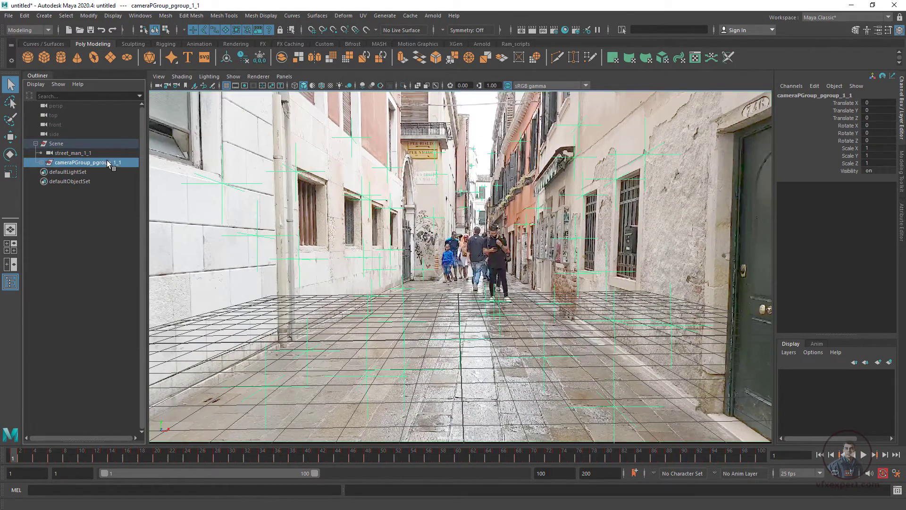
click(41, 162)
click(64, 172)
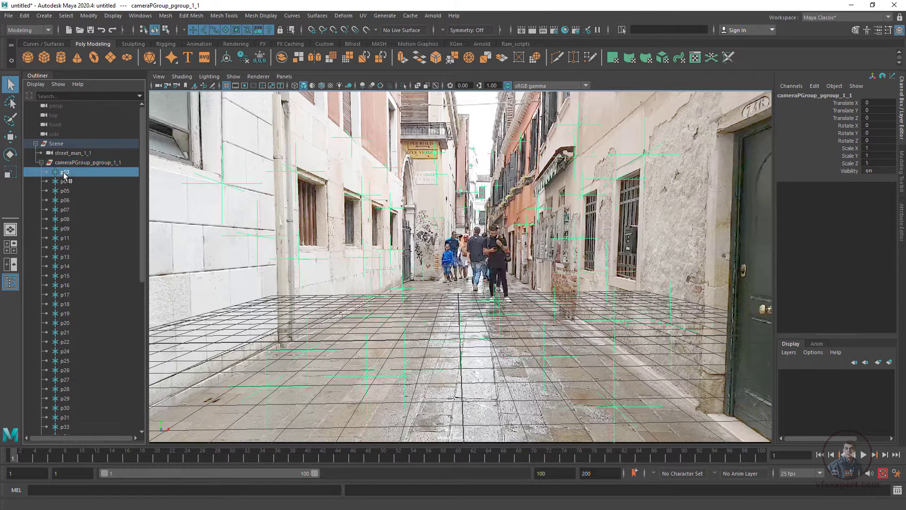
- Scale all locators from p03 to p67 to 0.3 on X, Y and Z, and collapse the Scene group
drag(143, 254, 129, 399)
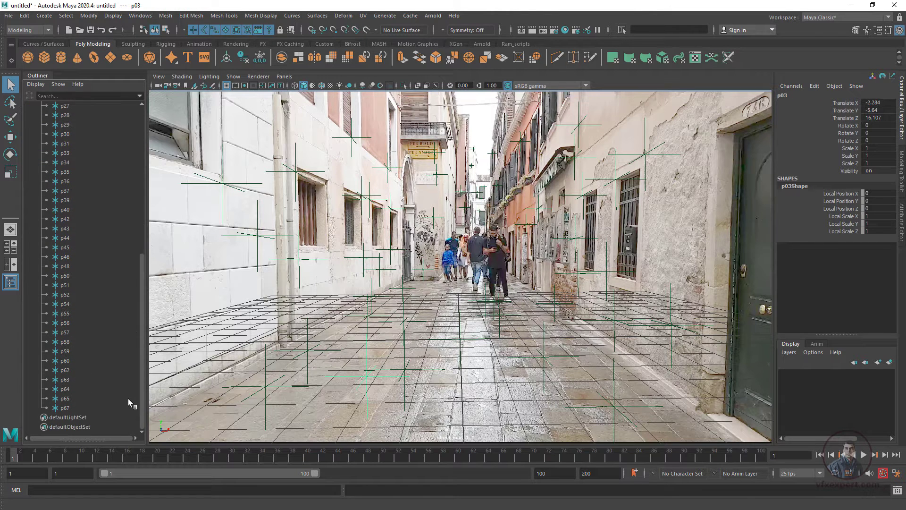
shift+click(66, 408)
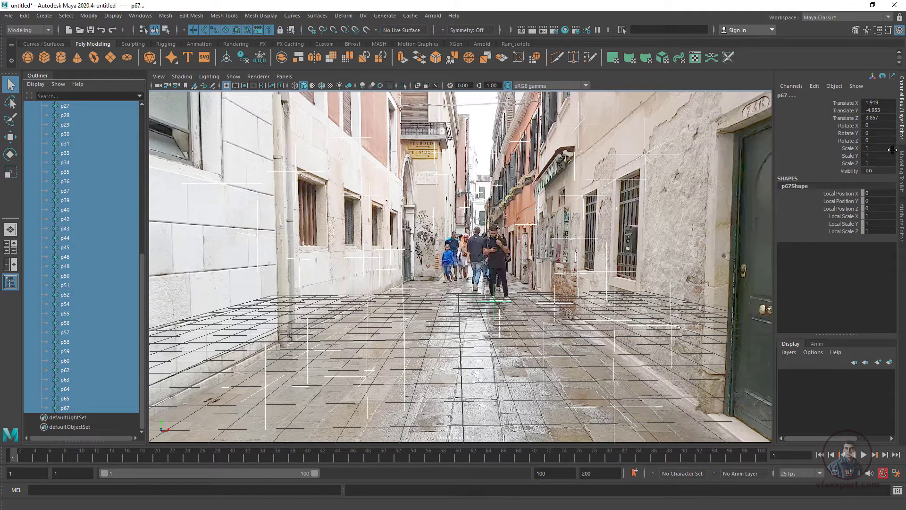
drag(877, 147, 876, 162)
click(877, 162)
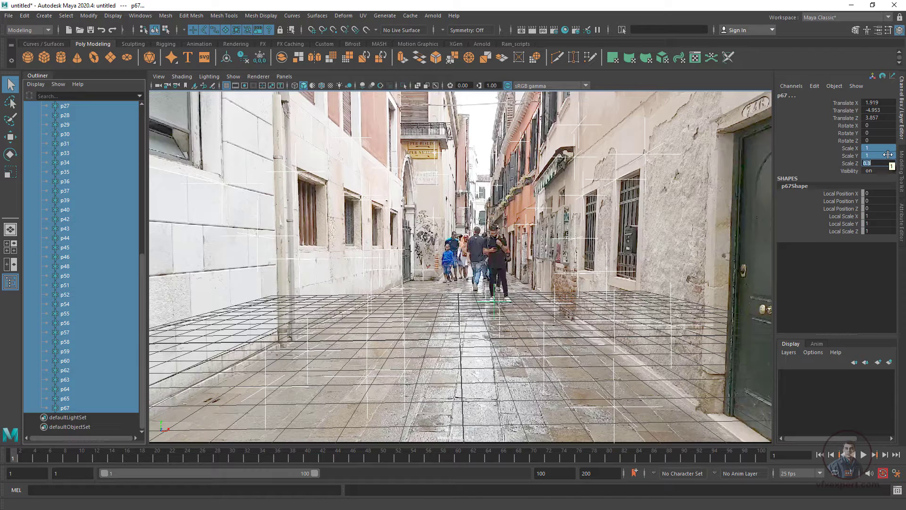
key(Return)
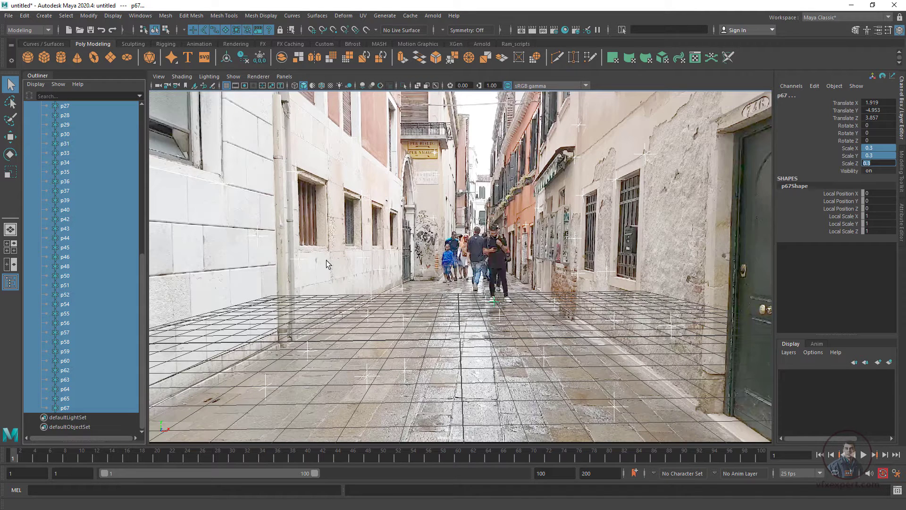
click(329, 206)
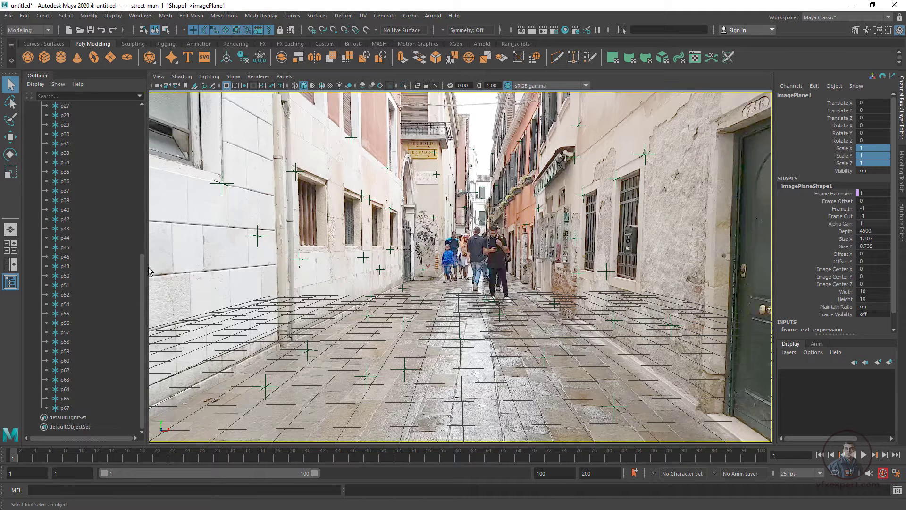
drag(143, 268, 140, 124)
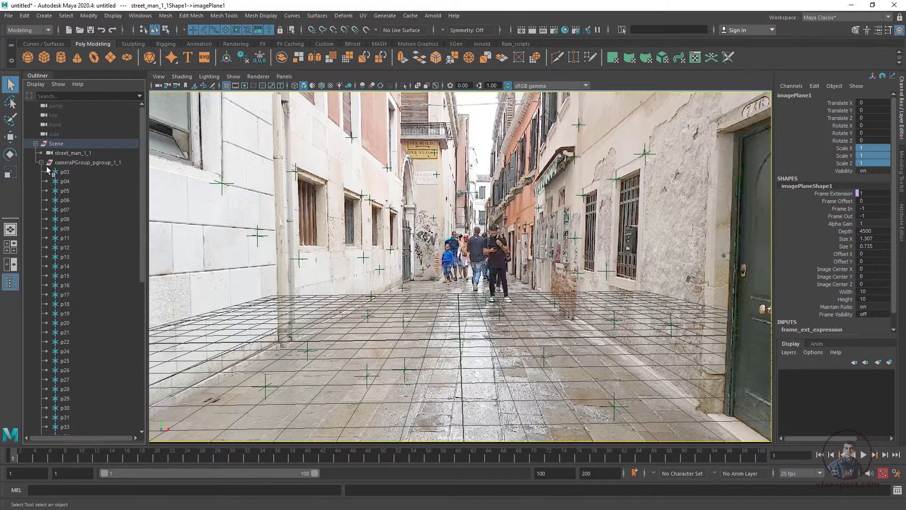
click(35, 143)
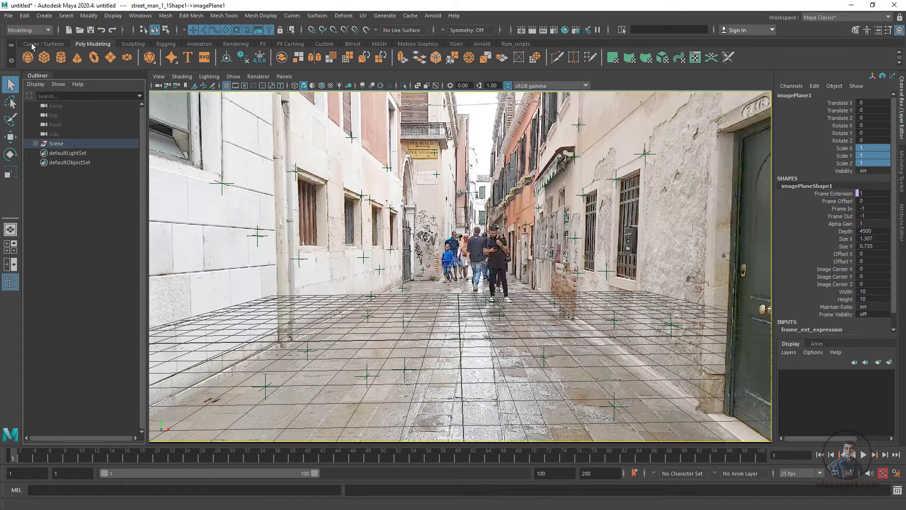
- Save the scene as mayascene_v01 in Maya ASCII format in the July-2022\3DE folder
click(8, 17)
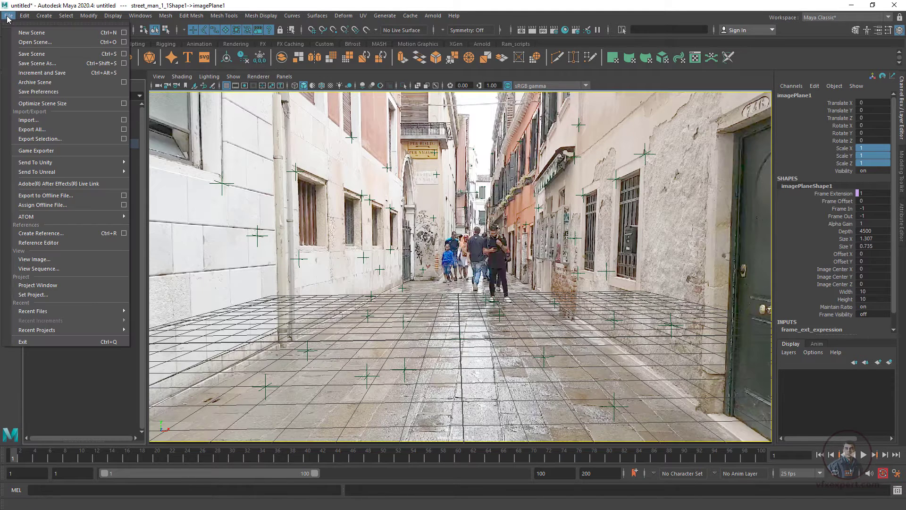
click(33, 64)
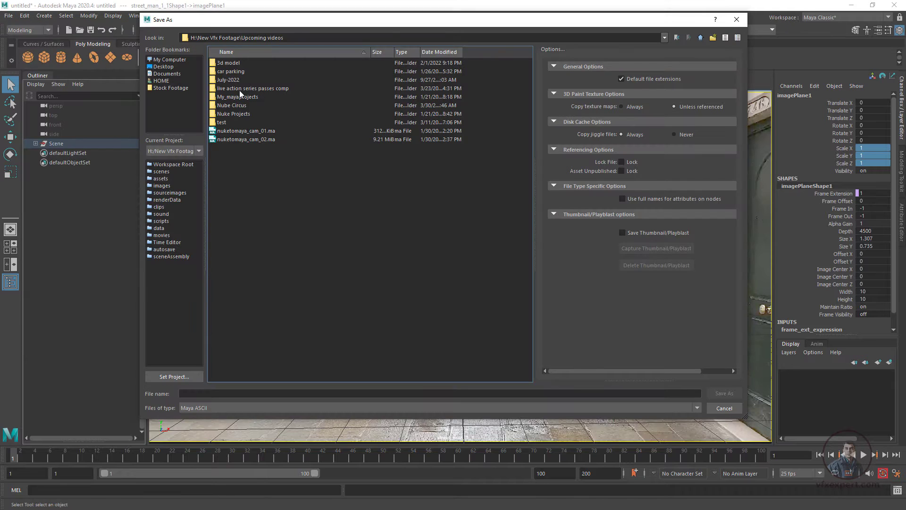
double_click(235, 77)
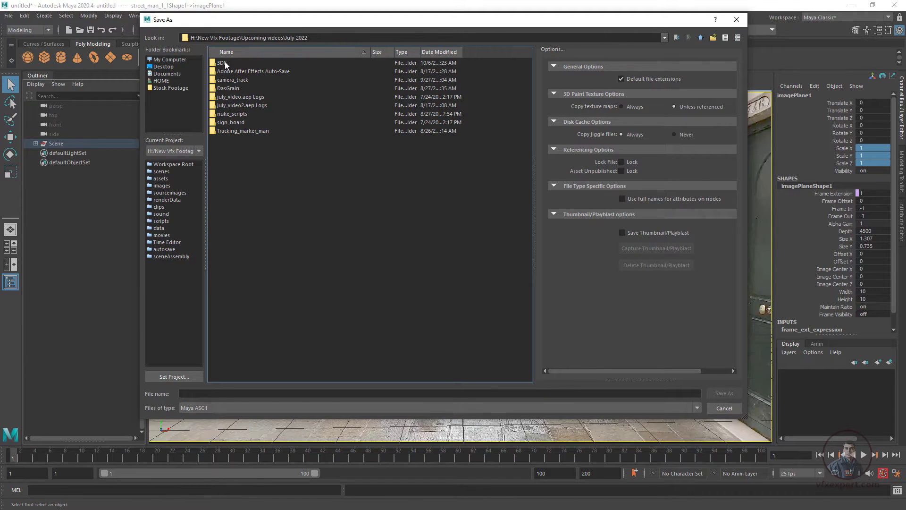
double_click(222, 63)
click(198, 392)
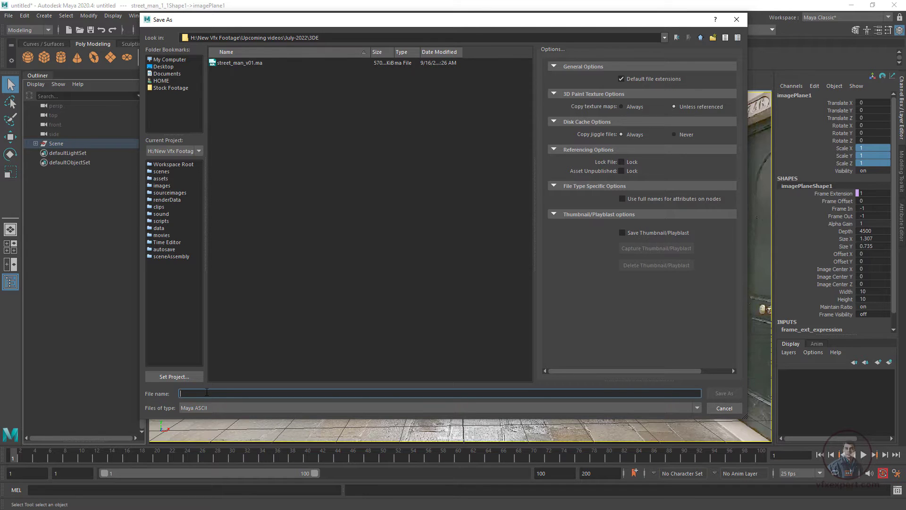
text(mayascene)
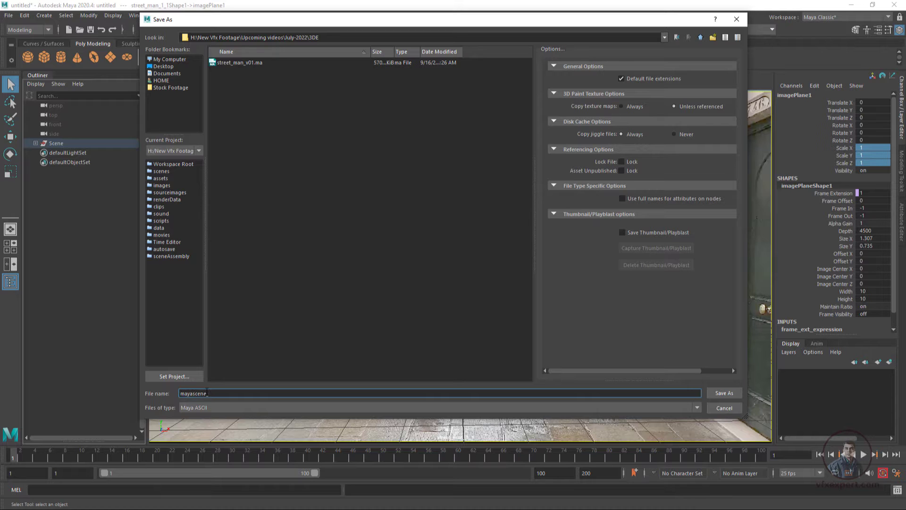
text(v01)
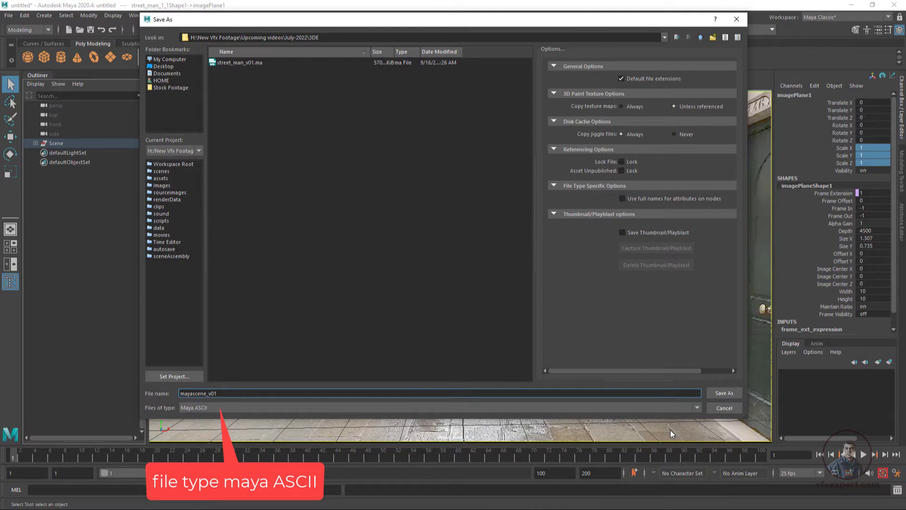
click(731, 393)
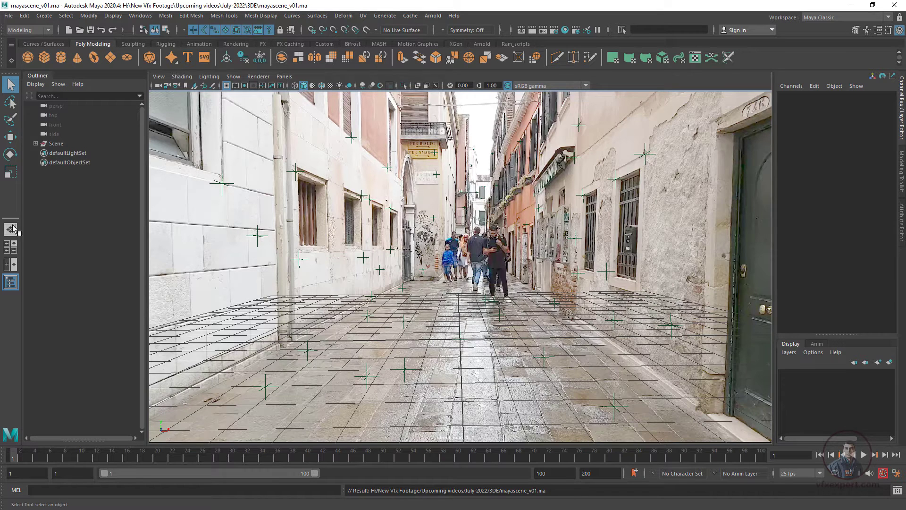
- Switch to a side-by-side two-pane layout and show the front view pane through the street_man_1_1 camera
click(13, 264)
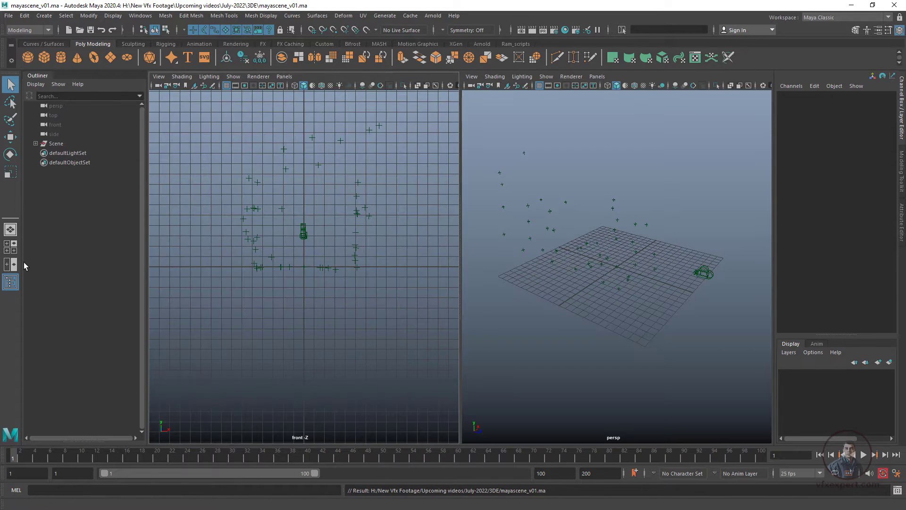
click(284, 77)
mouse_move(321, 87)
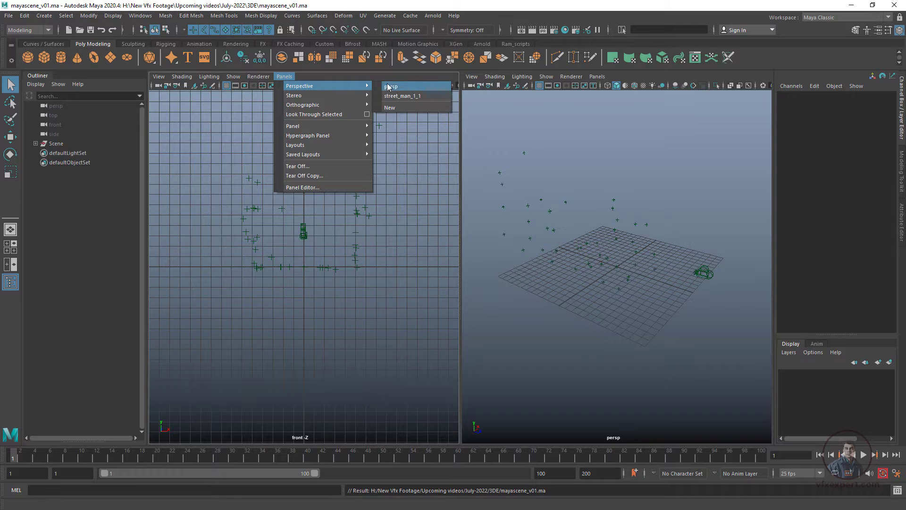
click(403, 95)
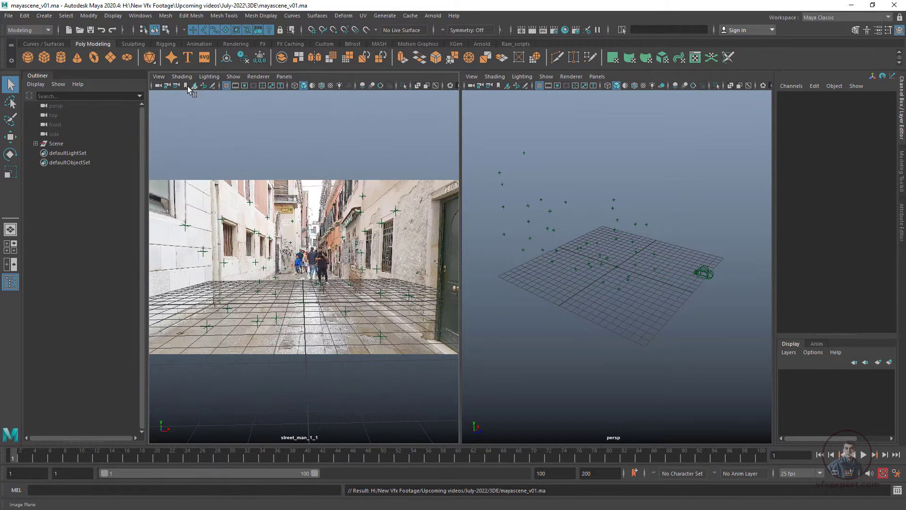
- Select the street_man_1_1 camera, lock all its transform and shape channels, and deselect it
click(166, 86)
click(157, 85)
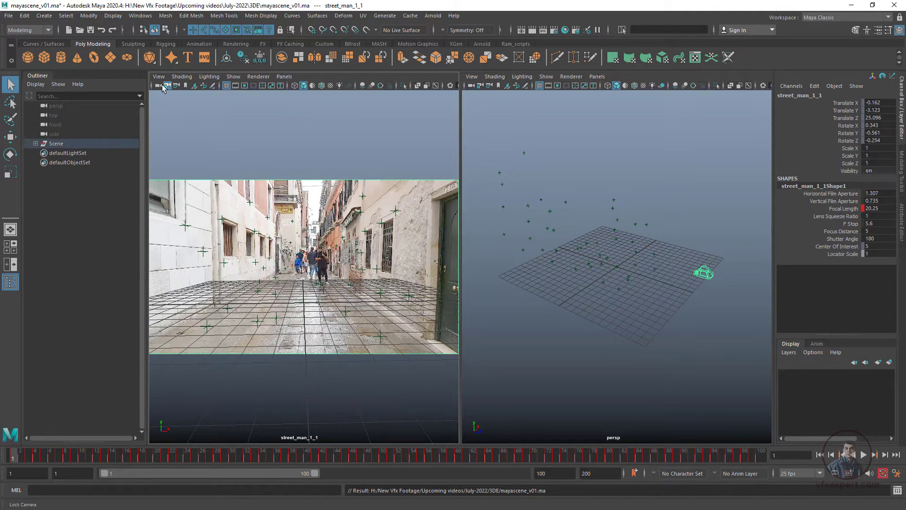
drag(845, 107, 844, 255)
right_click(849, 239)
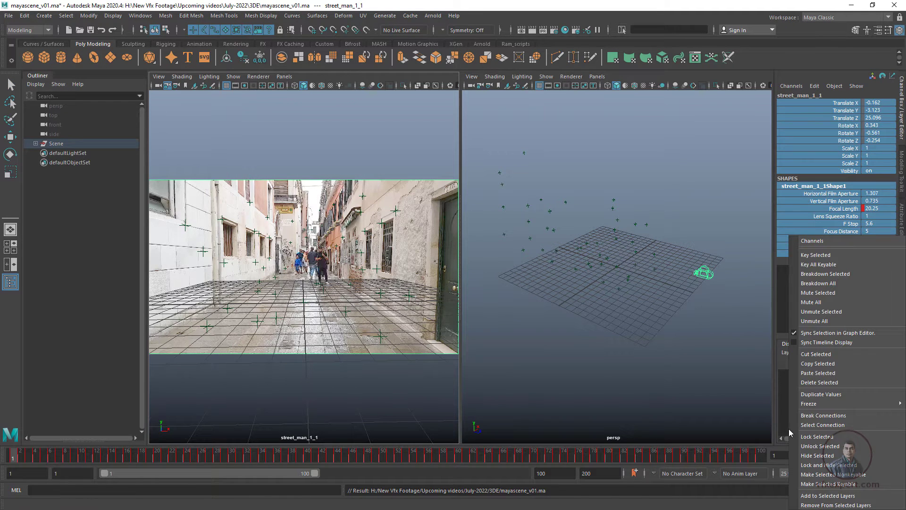
click(820, 437)
click(573, 186)
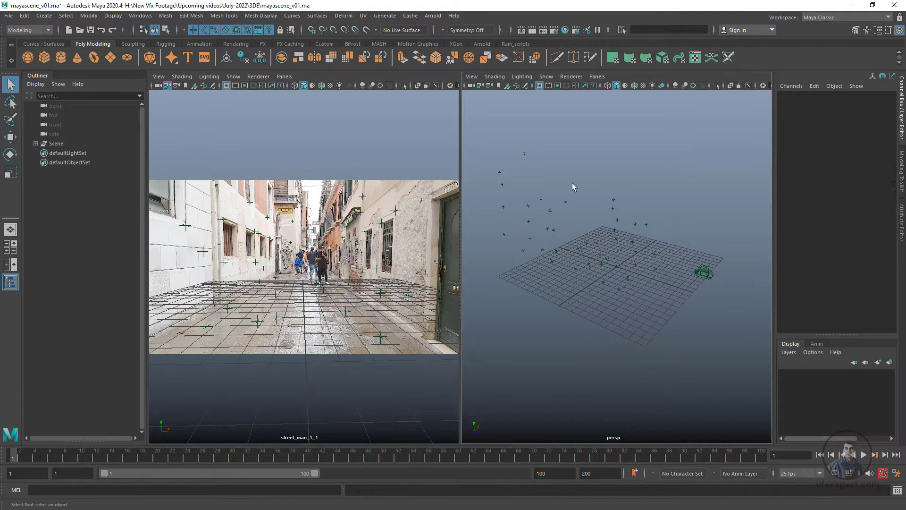
- Select ground locator p50 near the grid centre and examine its position in the perspective view
alt+drag(668, 203, 687, 292)
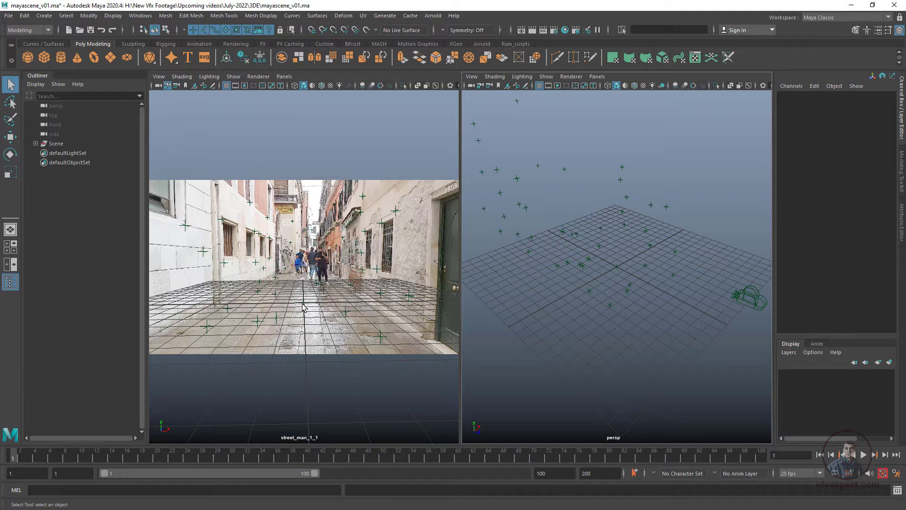
click(305, 307)
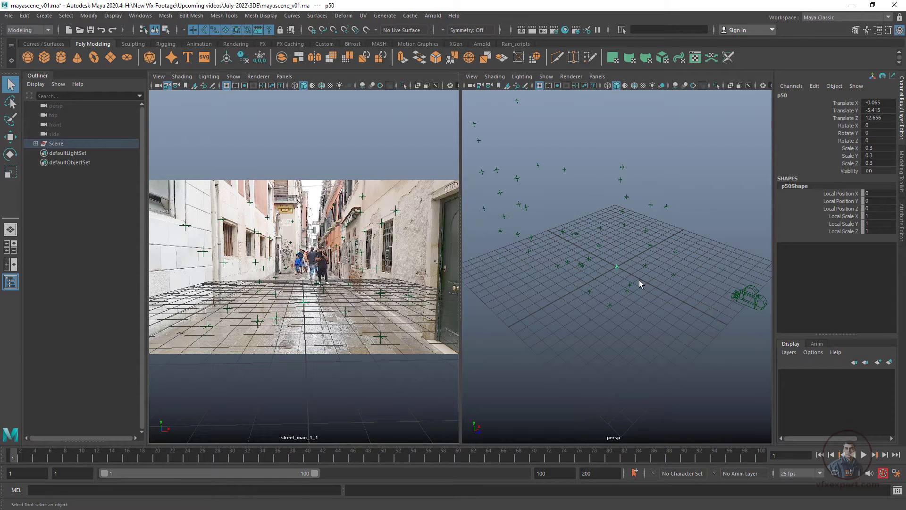
alt+drag(640, 283, 618, 276)
alt+drag(667, 319, 642, 305)
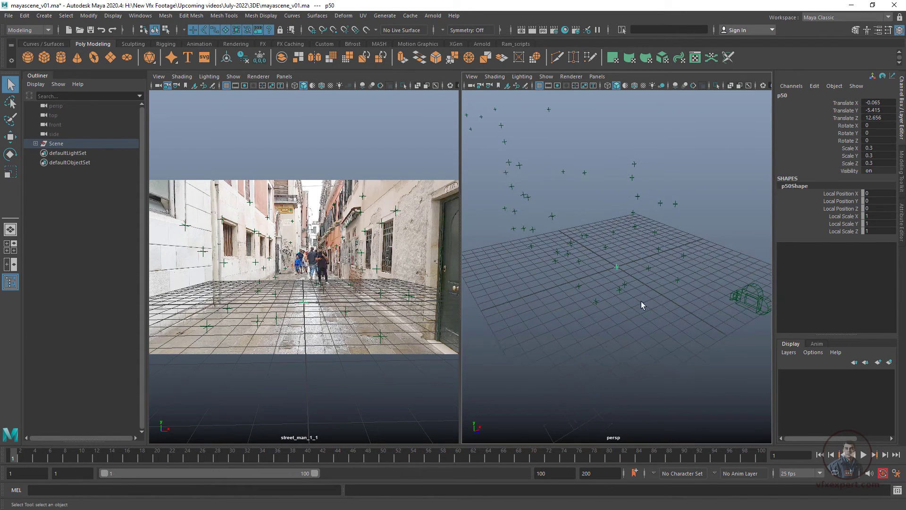
- Move the Scene group's pivot onto ground locator p50 with point snapping
click(61, 144)
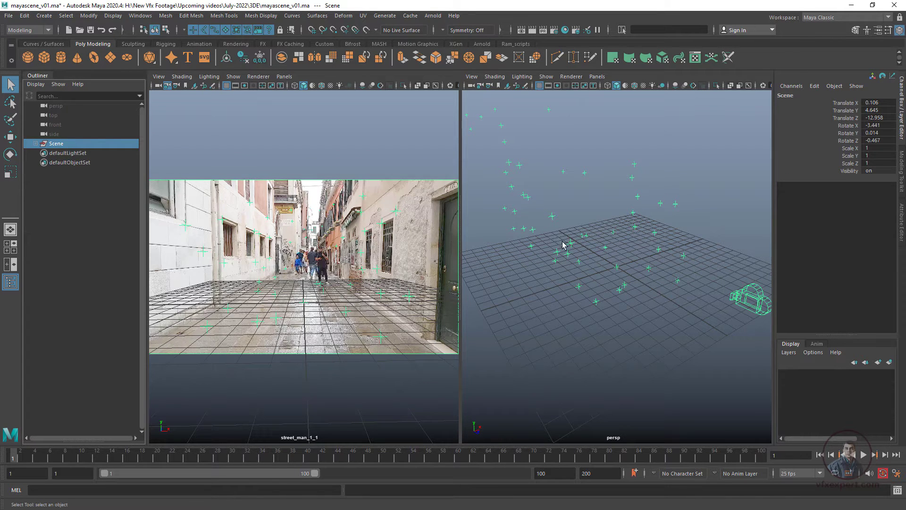
key(w)
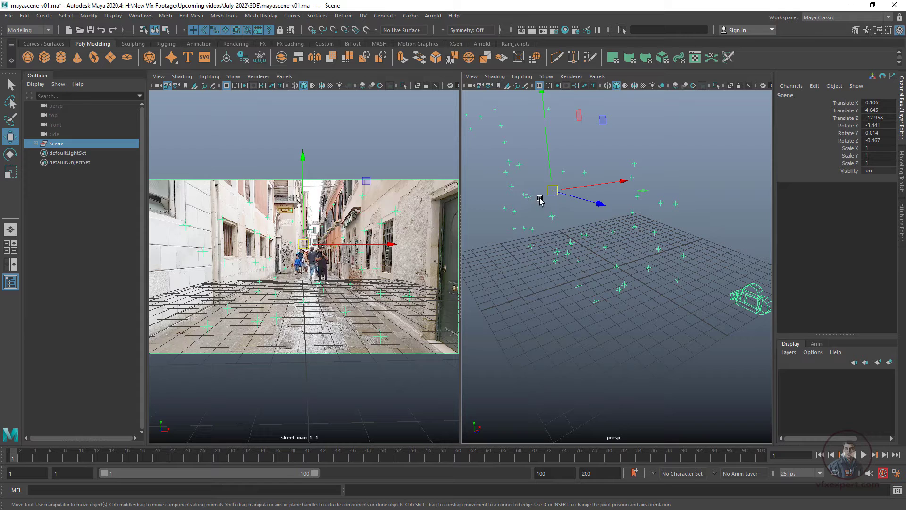
key(d)
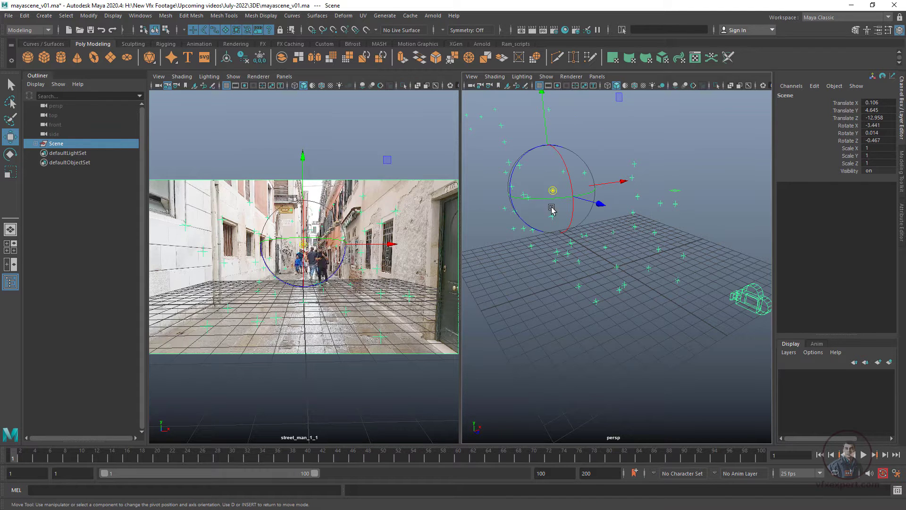
key(v)
drag(551, 195, 618, 267)
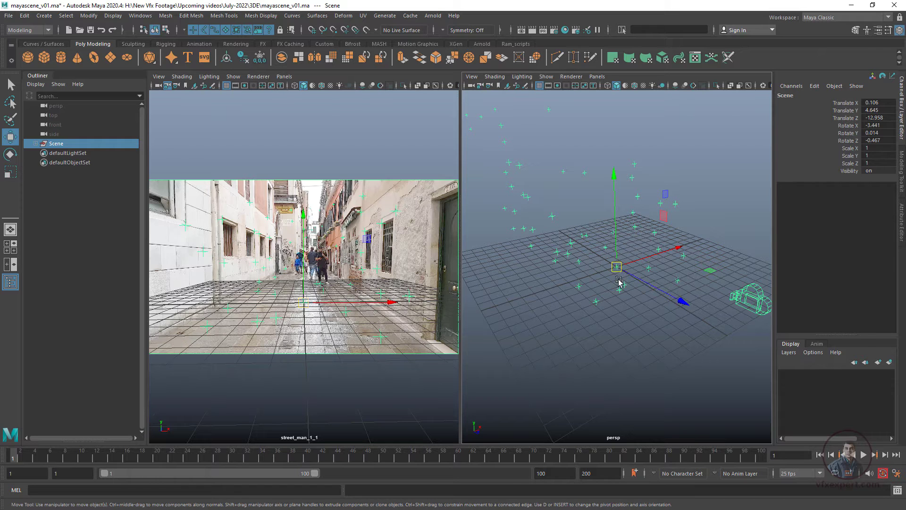
- Snap the Scene group by its pivot to the grid origin and check the alignment in the perspective view
alt+drag(643, 343, 662, 332)
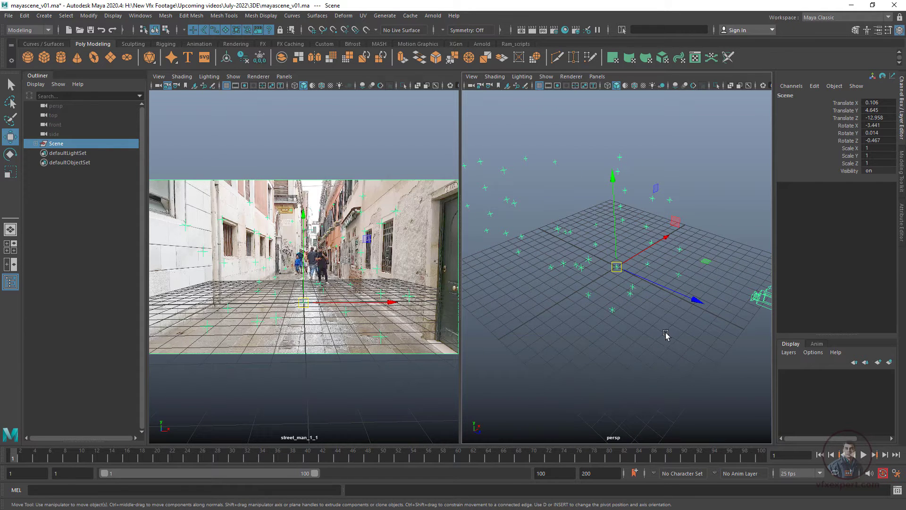
key(x)
drag(617, 268, 616, 268)
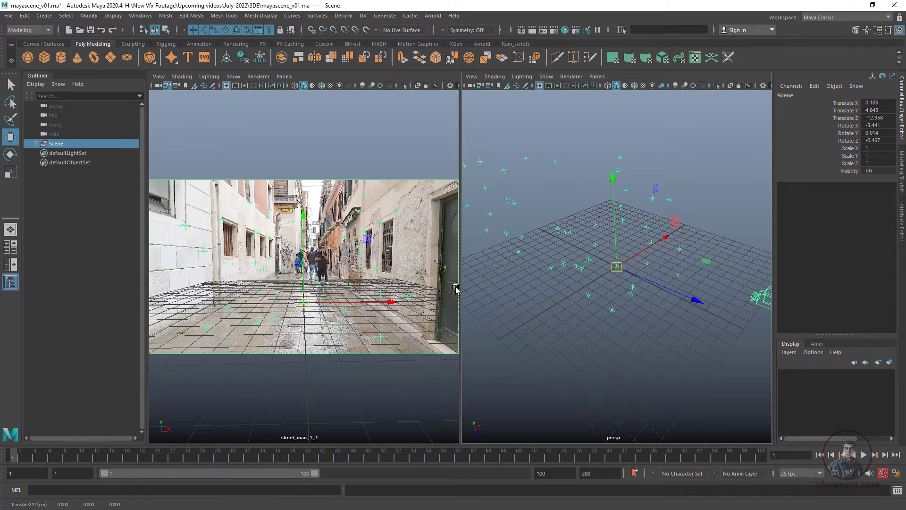
alt+drag(668, 380, 651, 371)
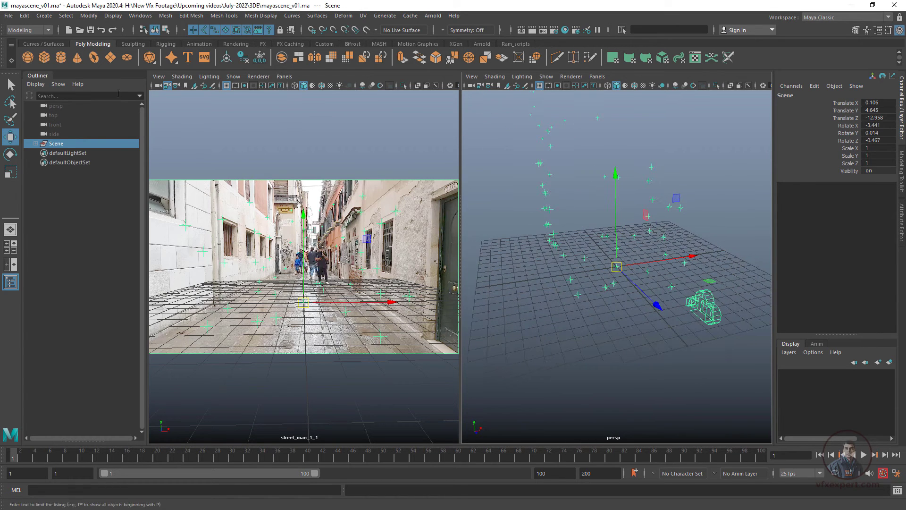
- Create a polygon plane at the origin and scale it uniformly to about 17.86 to cover the street floor
click(110, 57)
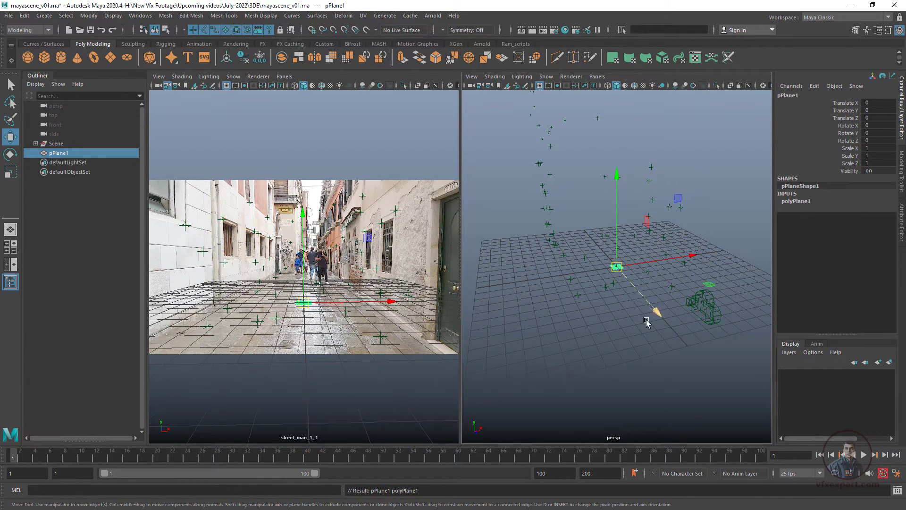
key(r)
drag(617, 266, 652, 298)
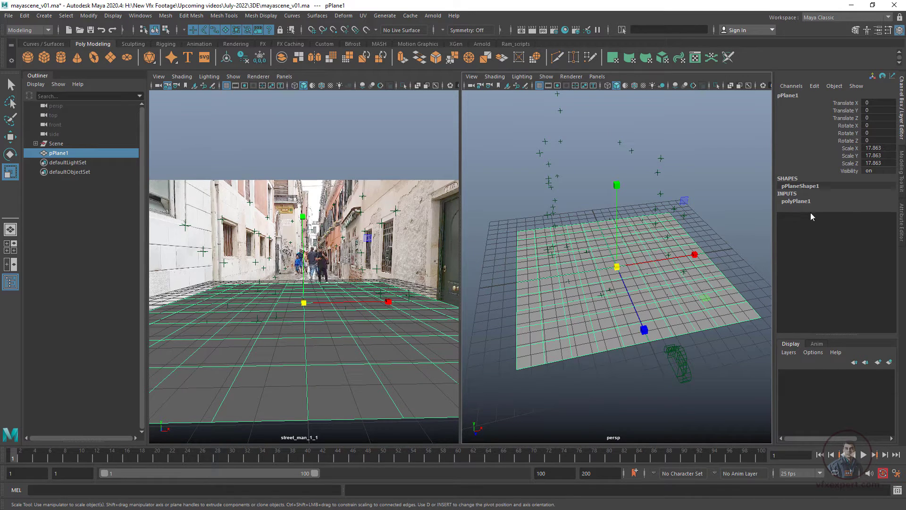
- Set the plane's width and height subdivisions to 4 and display the street_man_1_1 camera view in wireframe
click(803, 202)
drag(871, 224, 872, 232)
text(4)
key(Return)
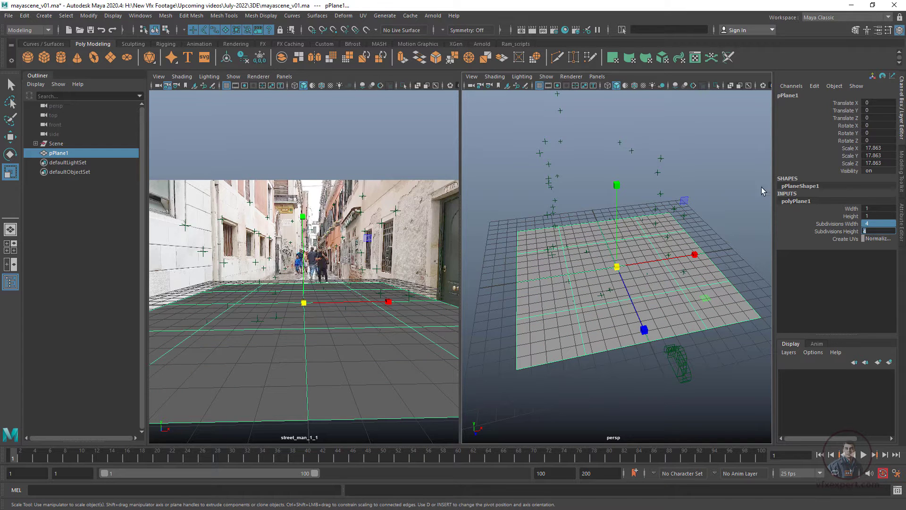
click(659, 271)
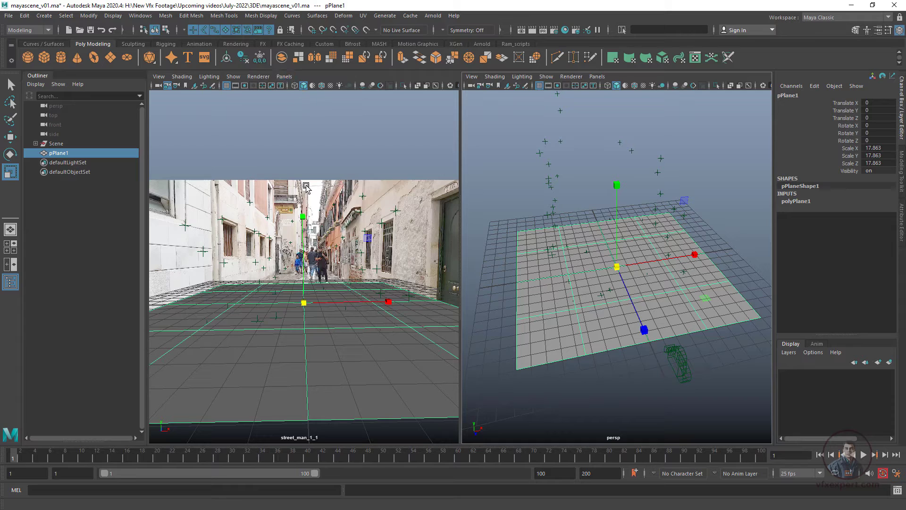
key(4)
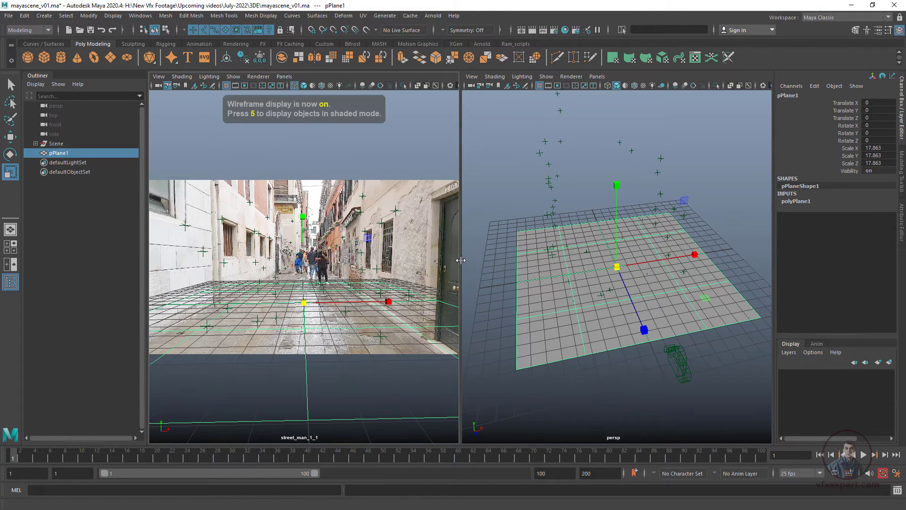
- Widen the street_man_1_1 camera view and hide its grid
drag(461, 260, 510, 260)
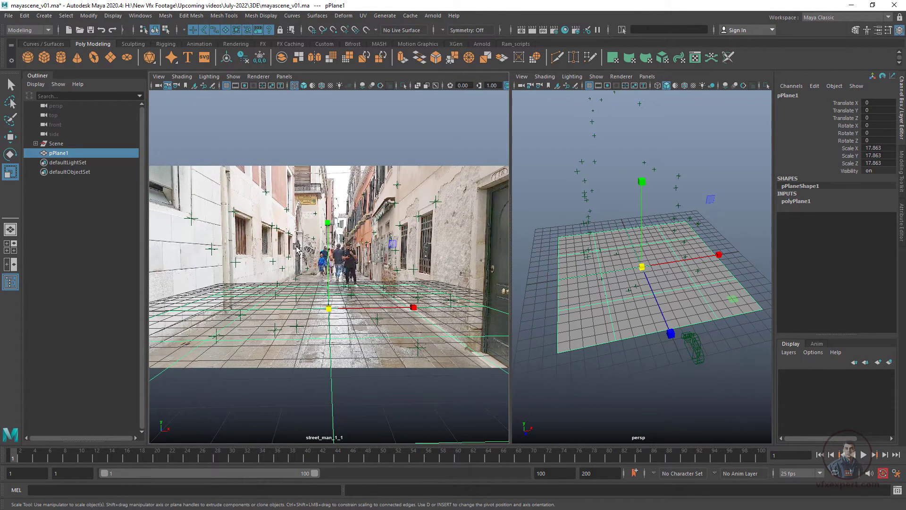
click(226, 85)
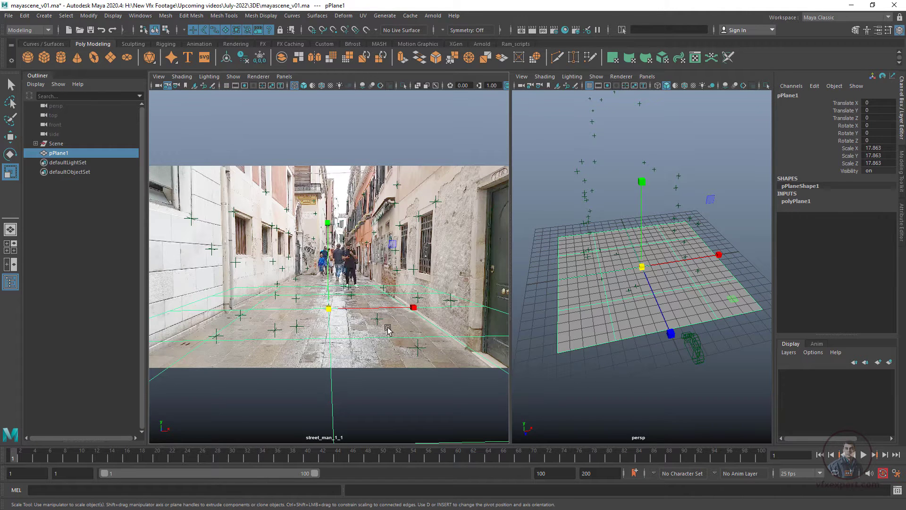
- Rotate the Scene group to about -2.921, 1.329 and -0.546 degrees on X, Y and Z to align the street with the plane
alt+drag(678, 378, 700, 377)
click(58, 144)
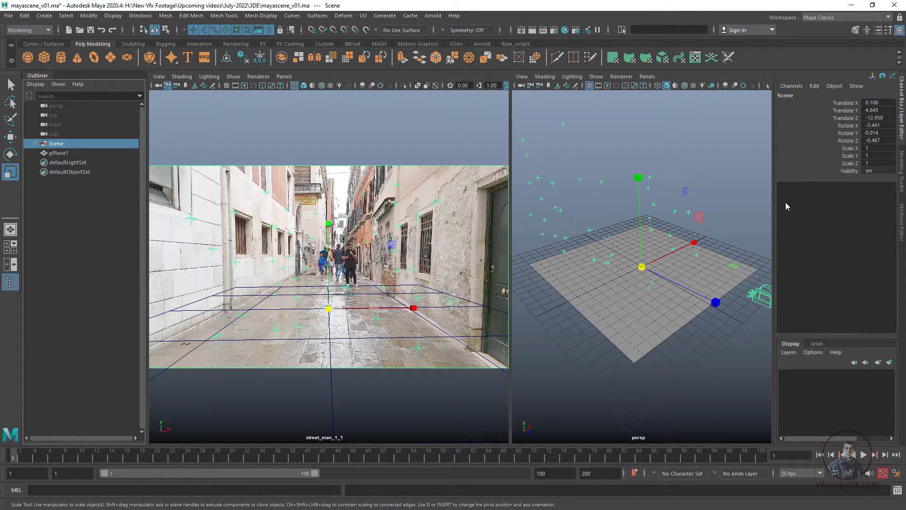
alt+drag(674, 341, 658, 335)
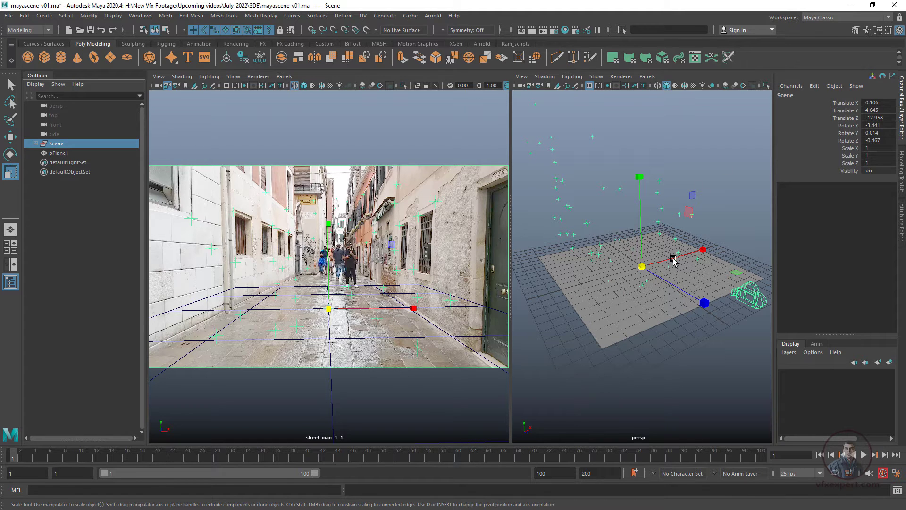
key(e)
alt+drag(697, 312, 654, 309)
click(652, 309)
alt+drag(713, 378, 697, 258)
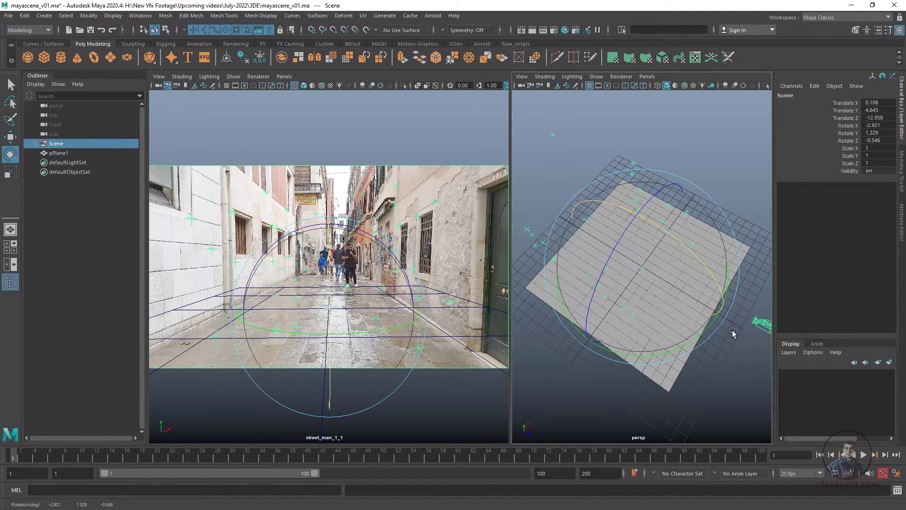
alt+drag(733, 333, 832, 190)
alt+drag(722, 302, 491, 314)
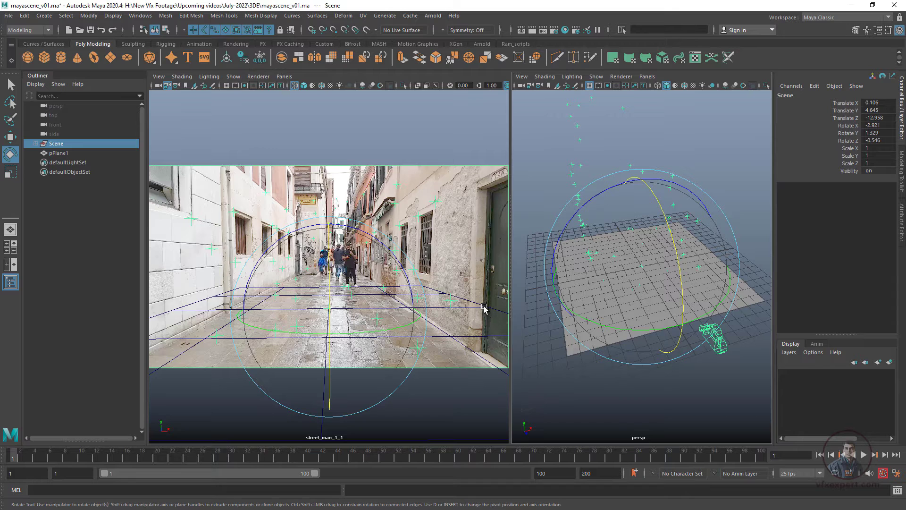
- Snap the plane's pivot to the middle vertex of its +X edge and shift the plane to Translate X -4.401 against the wall base
click(481, 307)
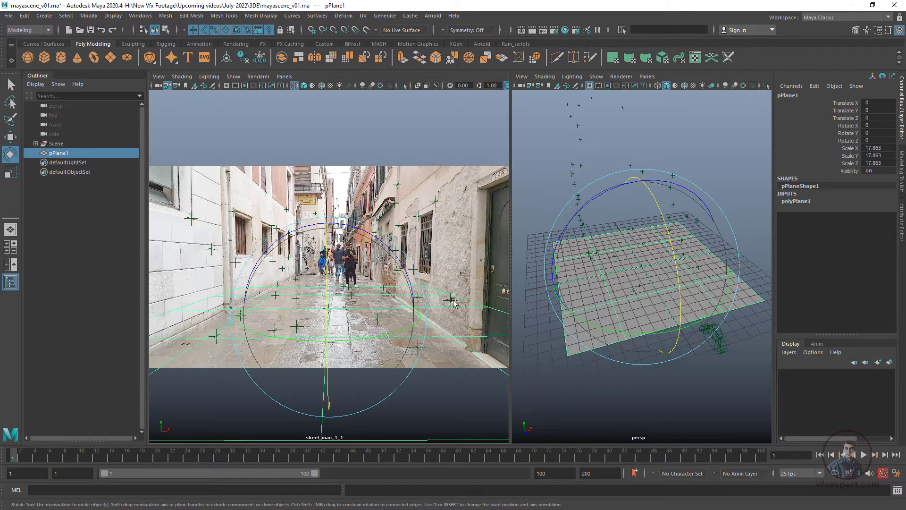
key(w)
key(d)
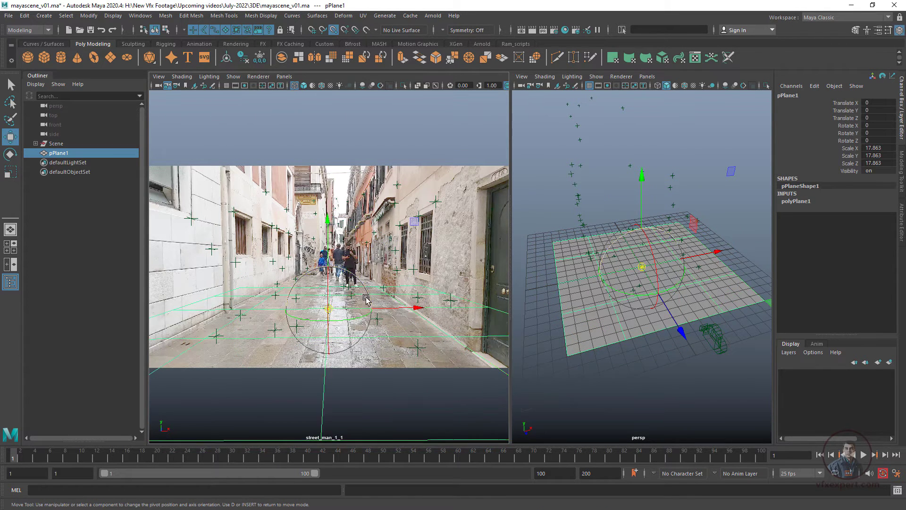
key(v)
drag(328, 309, 487, 310)
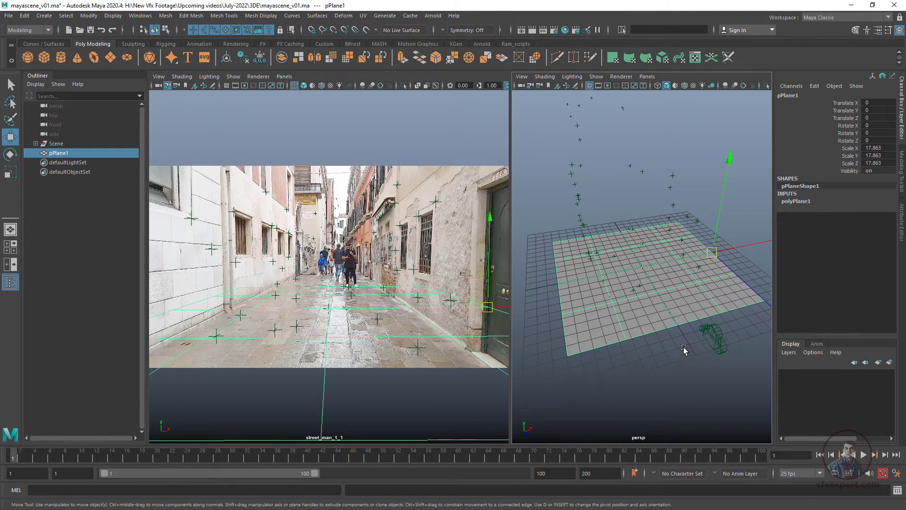
alt+drag(684, 350, 491, 312)
alt+drag(560, 394, 590, 327)
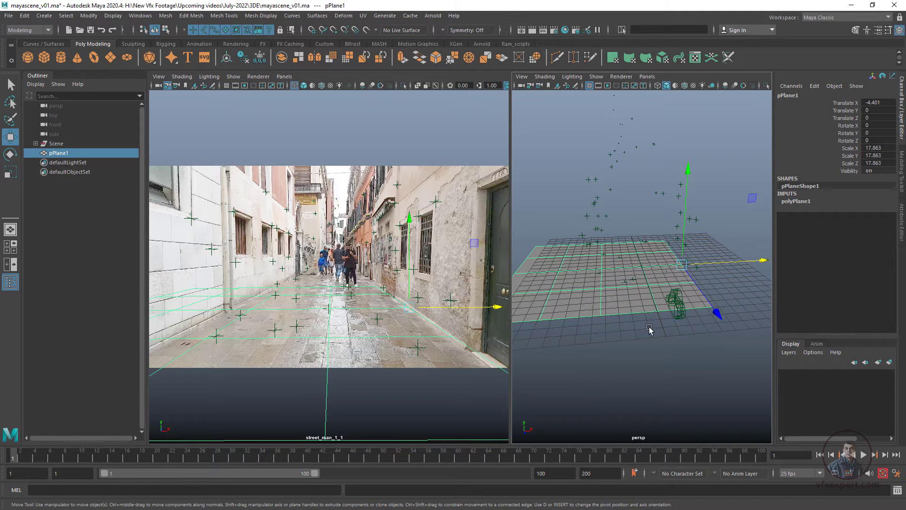
- Scale the plane along X to about 10.355 so it spans the street between the walls
key(r)
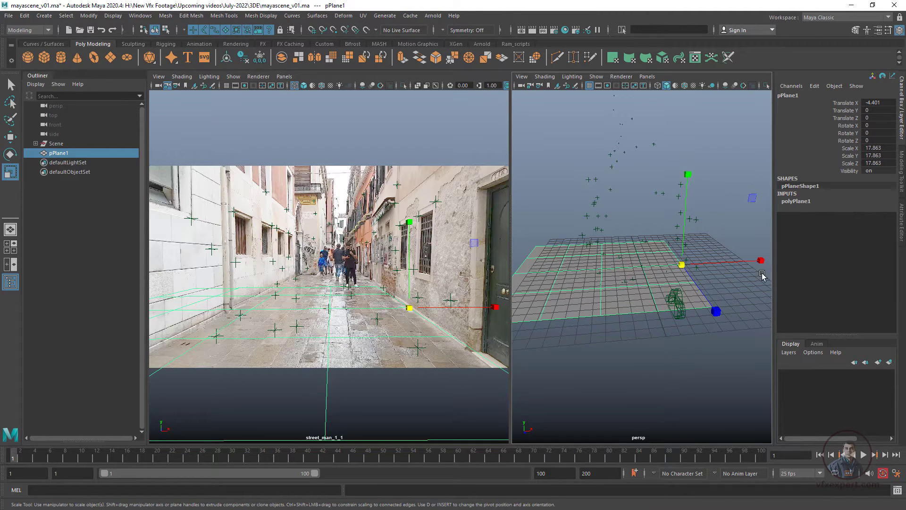
drag(765, 263, 731, 253)
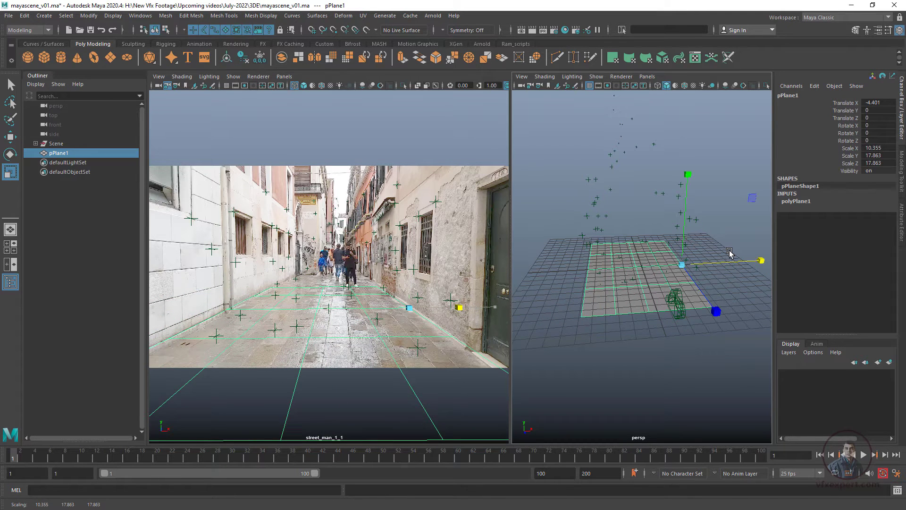
alt+drag(744, 321, 590, 365)
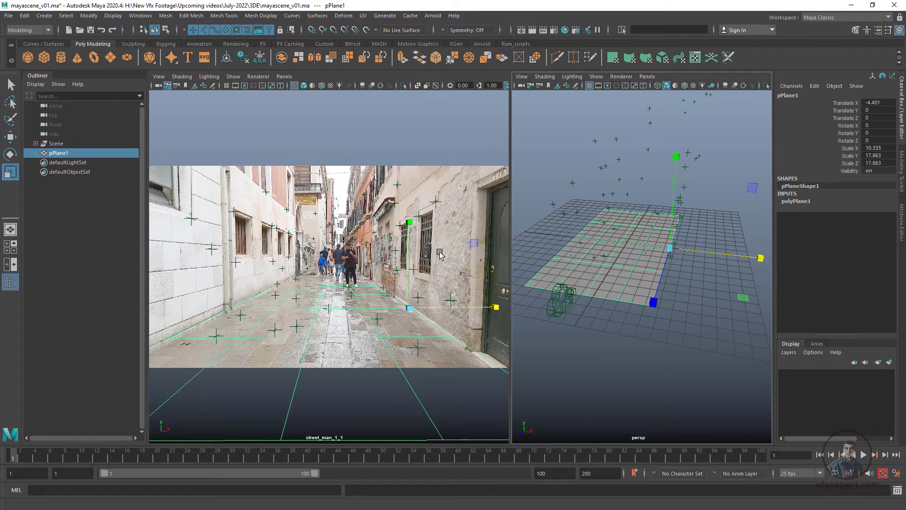
- Compare the plane's edges with both wall bases using 2D pan/zoom in the camera view and narrow its X scale to about 9.929
key(backslash)
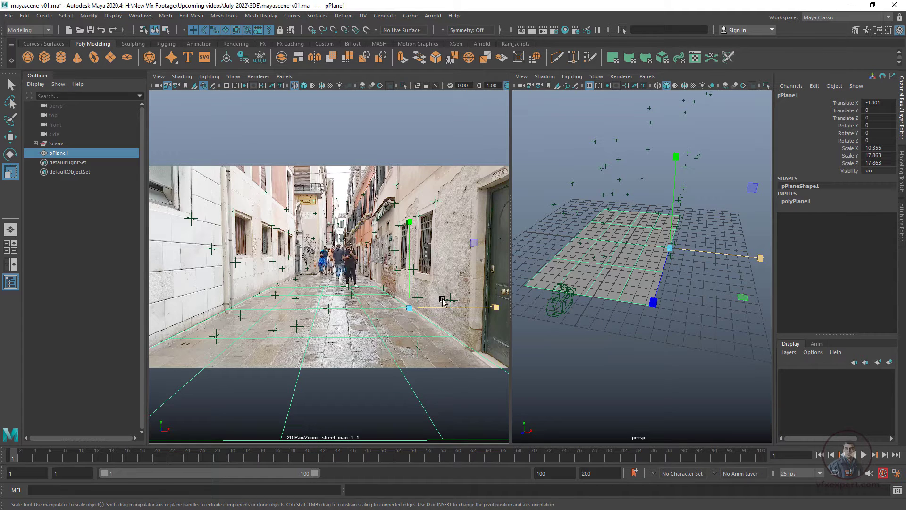
right_drag(423, 254, 518, 319)
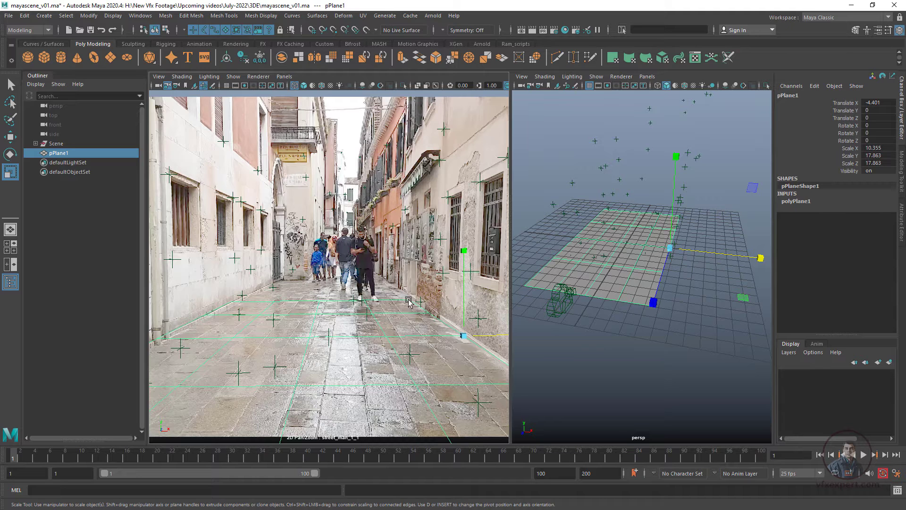
mouse_move(409, 302)
middle_down()
mouse_move(359, 281)
mouse_move(387, 290)
middle_up()
mouse_move(299, 281)
middle_down()
mouse_move(417, 296)
mouse_move(427, 287)
mouse_move(338, 294)
middle_up()
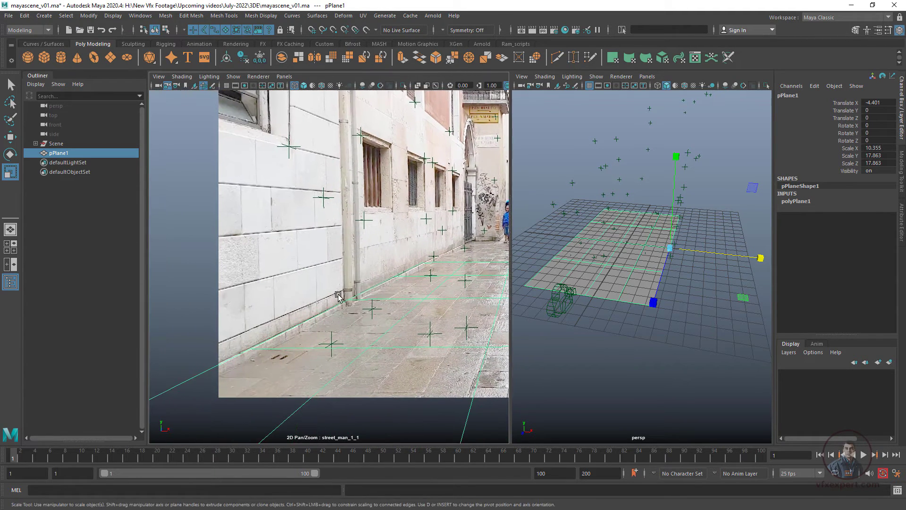
middle_drag(430, 301, 288, 279)
middle_drag(481, 297, 380, 293)
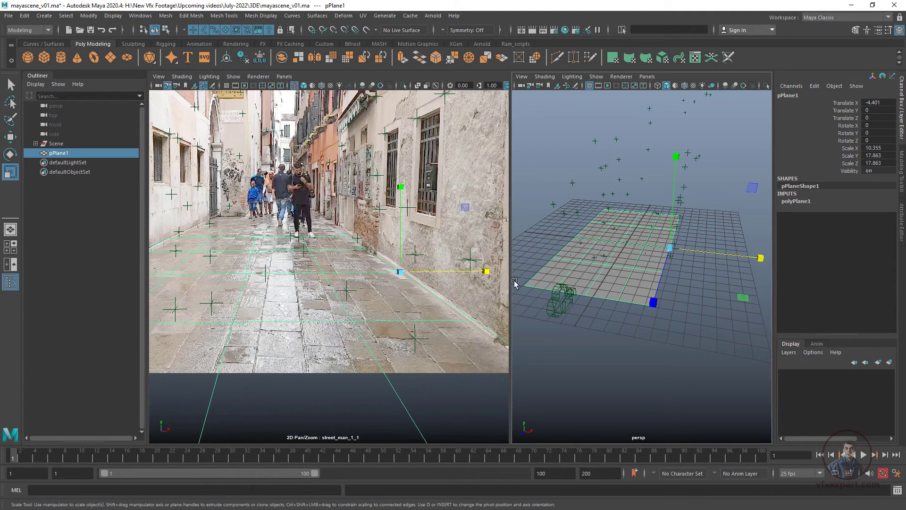
click(693, 293)
click(651, 284)
middle_drag(341, 272, 507, 283)
drag(760, 258, 756, 259)
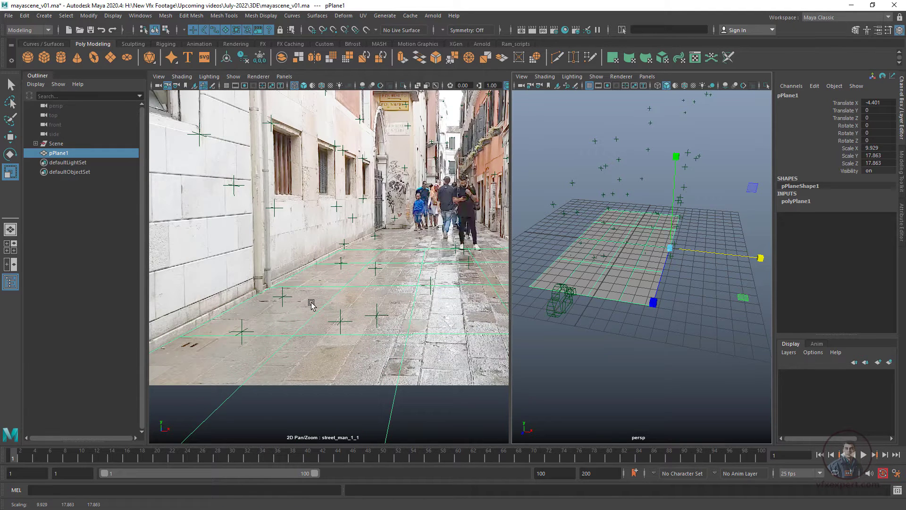
- Examine how the narrowed plane follows the bases of both street walls close up in the camera view
middle_drag(294, 313, 384, 313)
right_drag(344, 309, 392, 367)
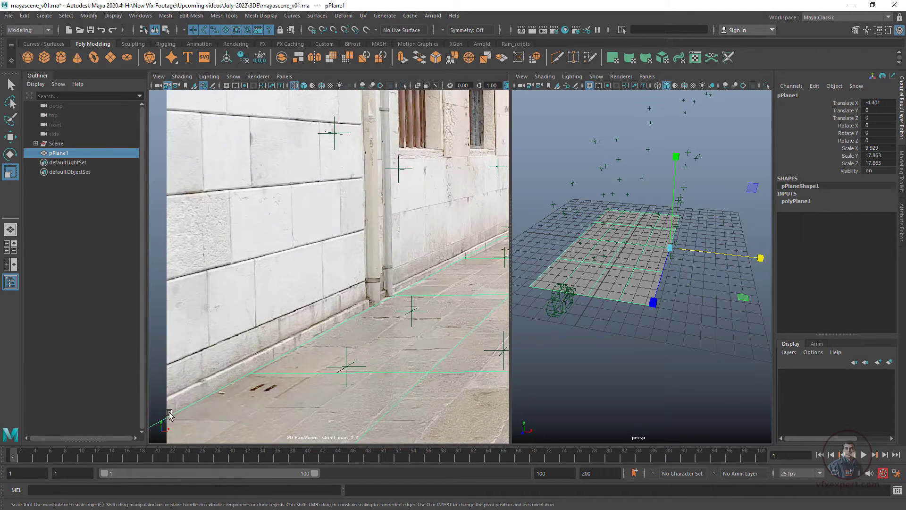
middle_drag(397, 323, 214, 328)
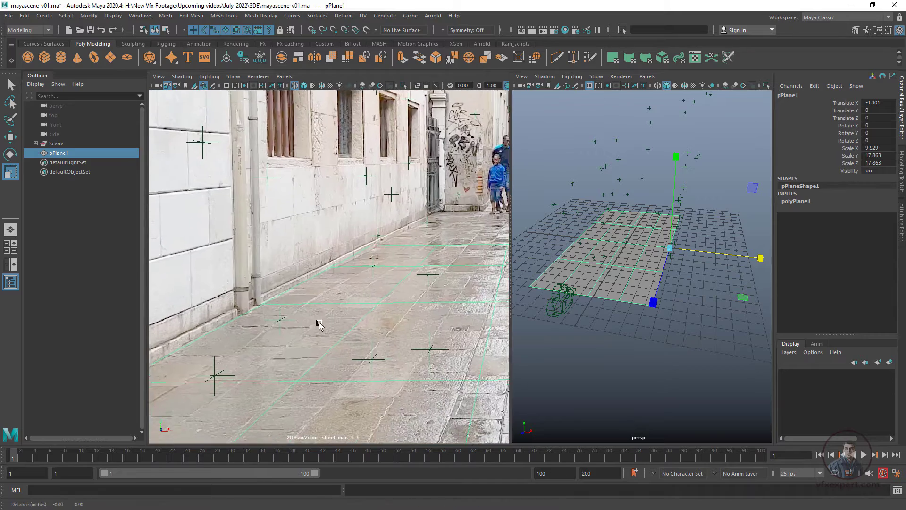
middle_drag(319, 324, 345, 335)
middle_drag(330, 299, 323, 320)
middle_drag(338, 325, 346, 250)
scroll(424, 330, down, 5)
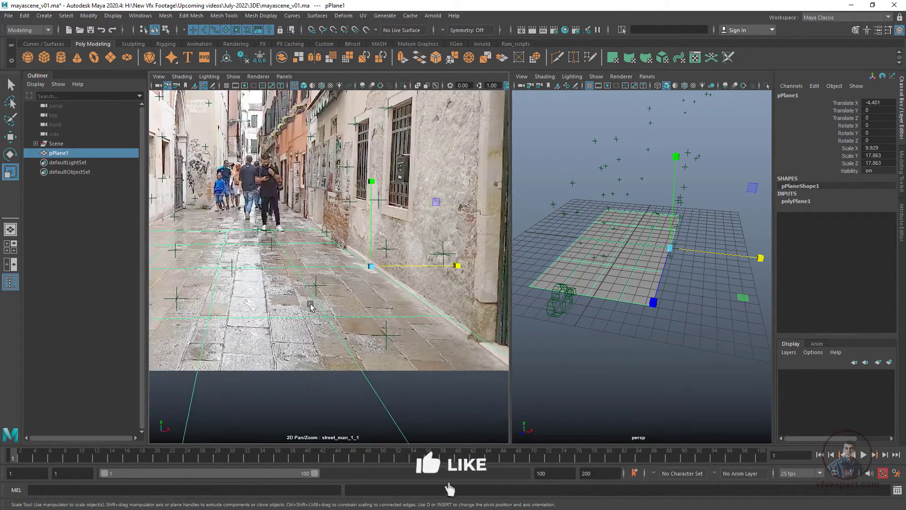
- Try to rotate the Scene group in the side view to a Rotate X of about 0.388 degrees
click(56, 144)
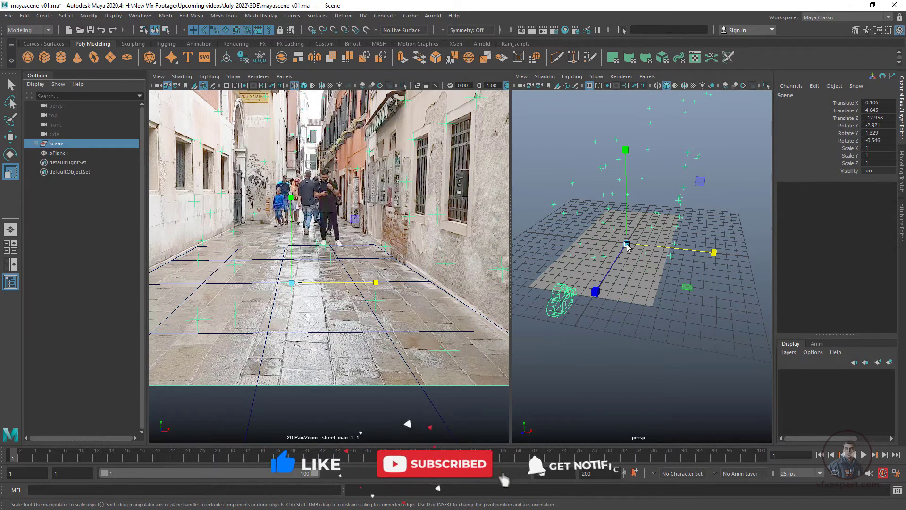
alt+drag(658, 313, 620, 277)
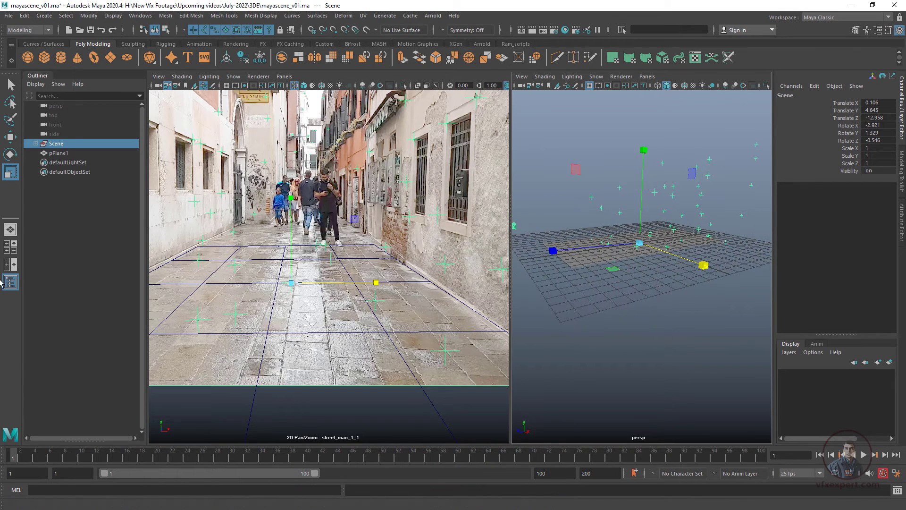
click(15, 251)
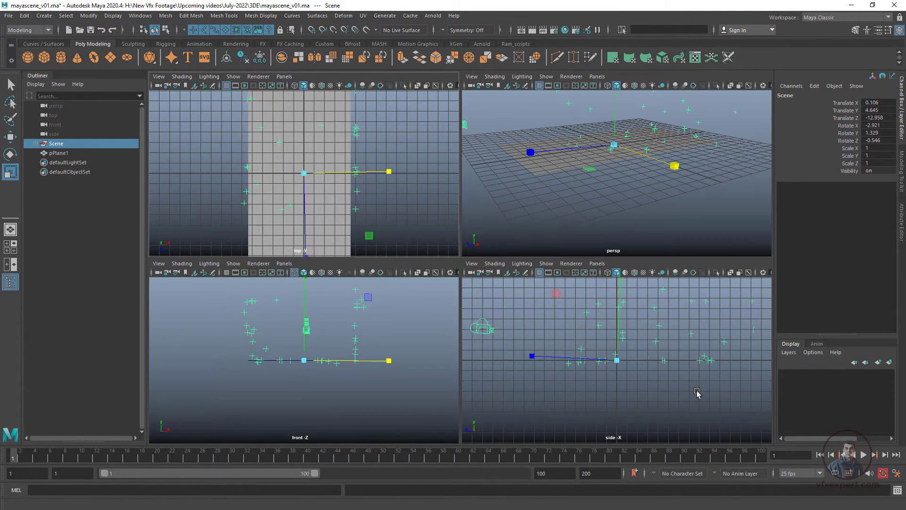
alt+right_drag(672, 406, 647, 388)
key(e)
drag(697, 305, 691, 302)
- Restore the side-by-side street_man_1_1 and perspective views and rotate the Scene group to about 2.85 degrees on Y
click(285, 76)
click(400, 134)
click(11, 264)
click(285, 76)
mouse_move(326, 86)
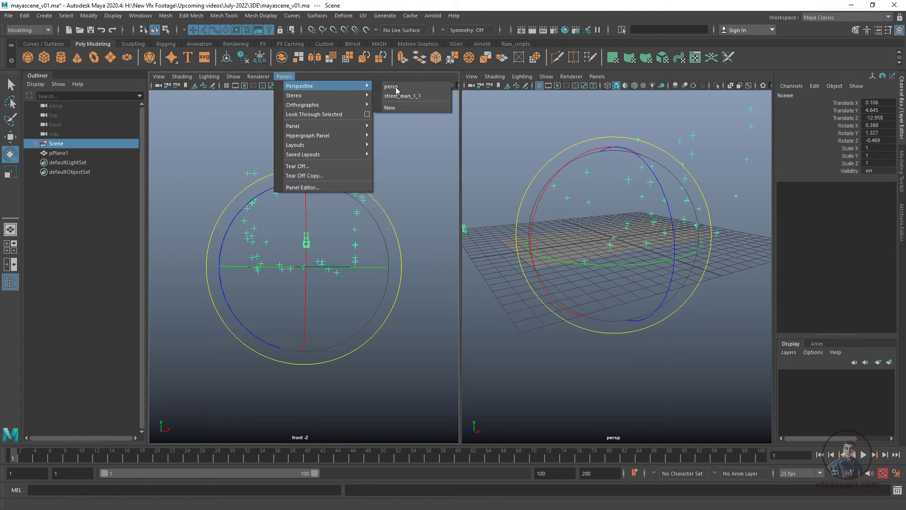
click(401, 95)
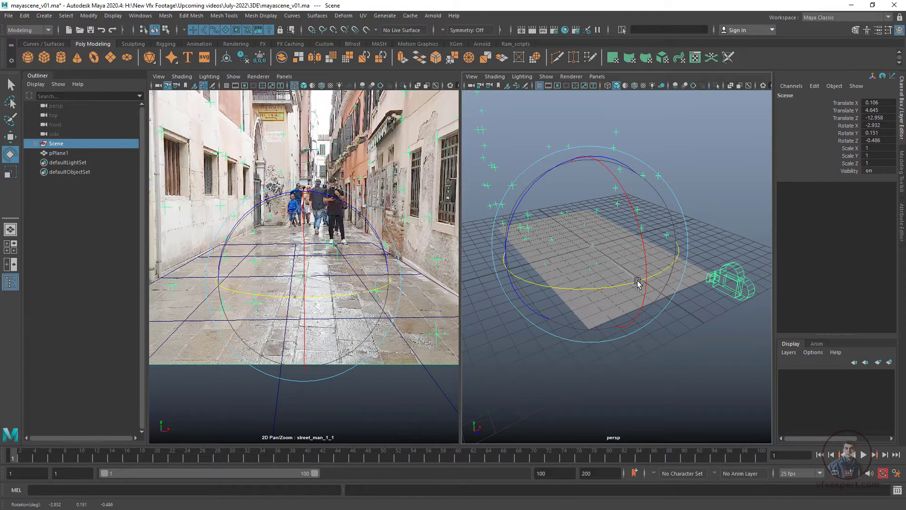
drag(638, 282, 642, 282)
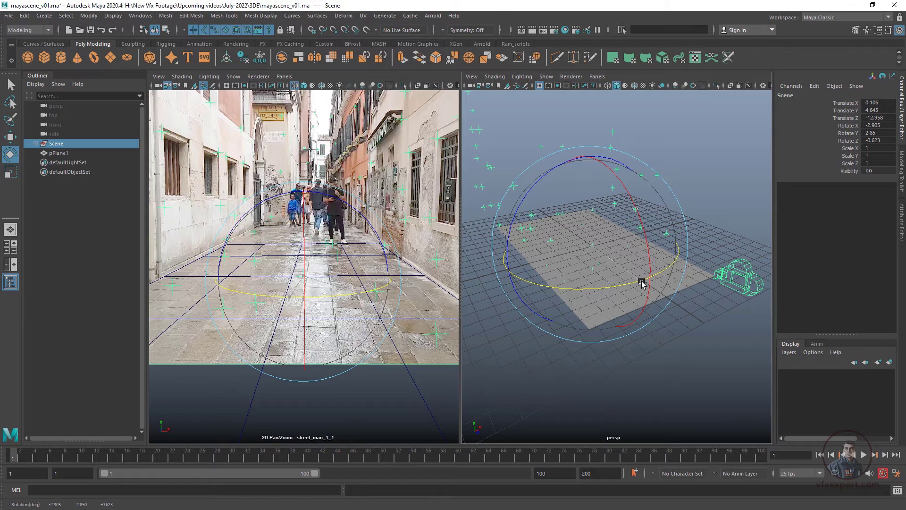
- Try to rotate the Scene group to a Rotate X of about -1.421 degrees, then undo that rotation
middle_drag(321, 281, 458, 307)
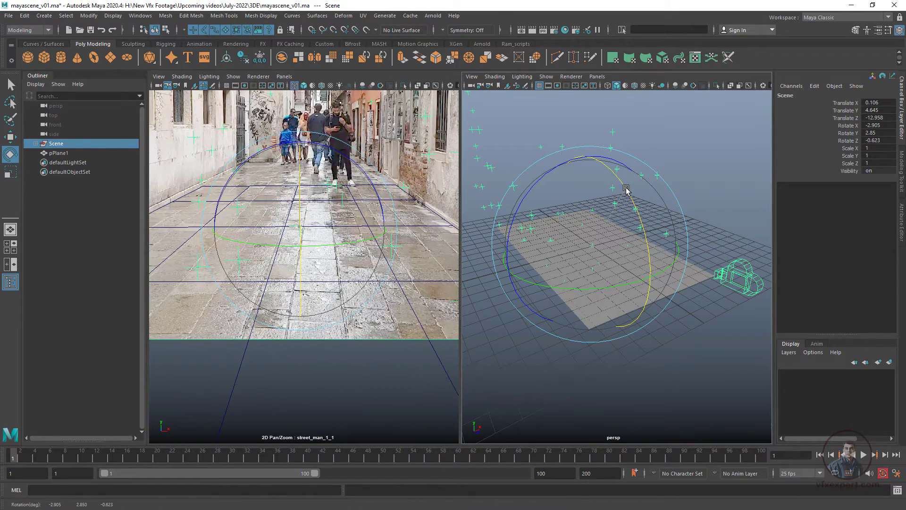
drag(626, 189, 625, 192)
key(backslash)
middle_drag(215, 262, 383, 319)
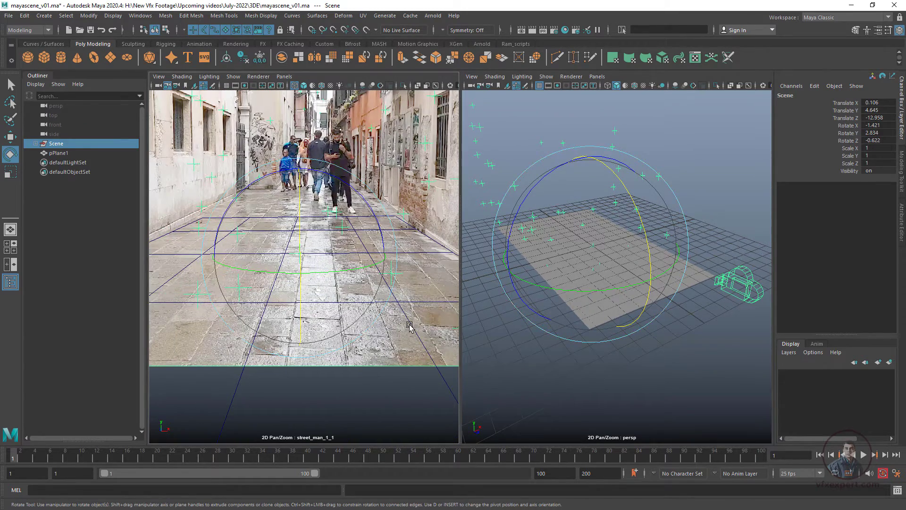
click(494, 316)
key(ctrl+z)
key(ctrl+z)
key(backslash)
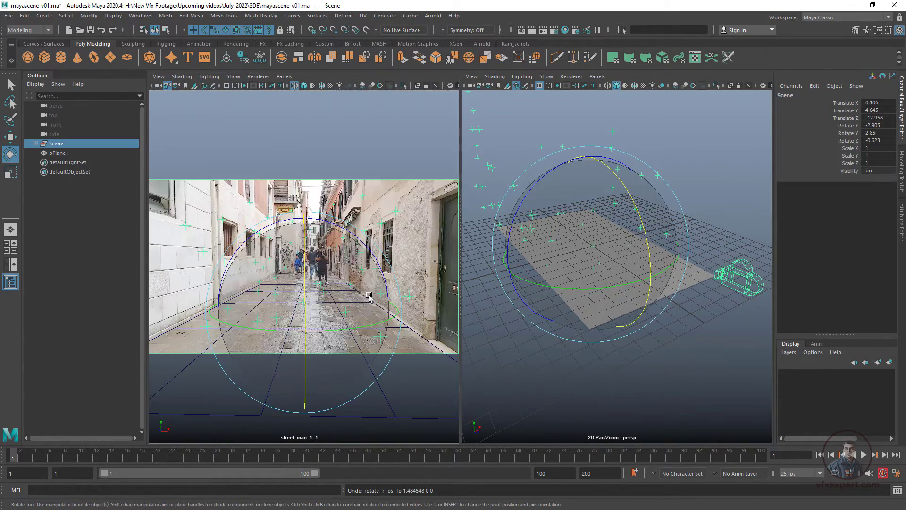
- Tilt the Scene group to a Rotate X of about -3.307 degrees
mouse_move(651, 340)
alt+mouse_down()
mouse_move(659, 320)
mouse_move(625, 344)
mouse_move(608, 338)
mouse_move(662, 327)
alt+mouse_up()
drag(650, 171, 651, 169)
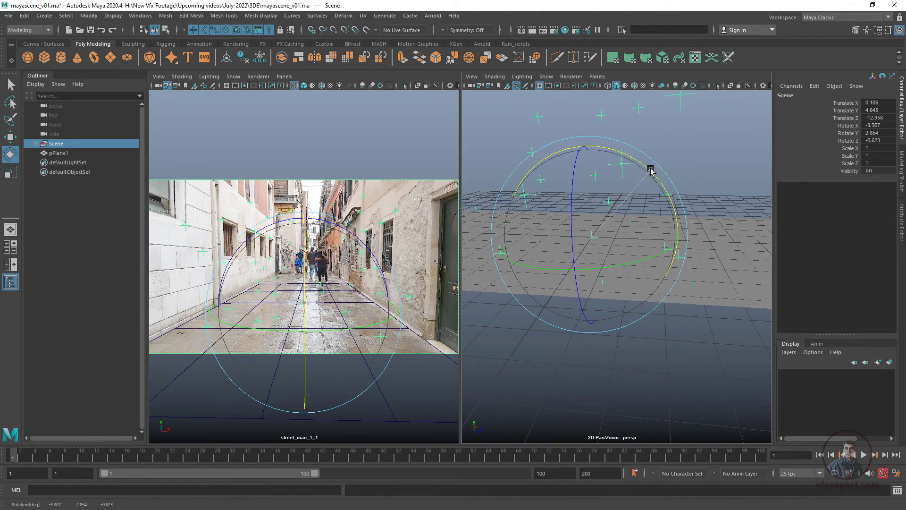
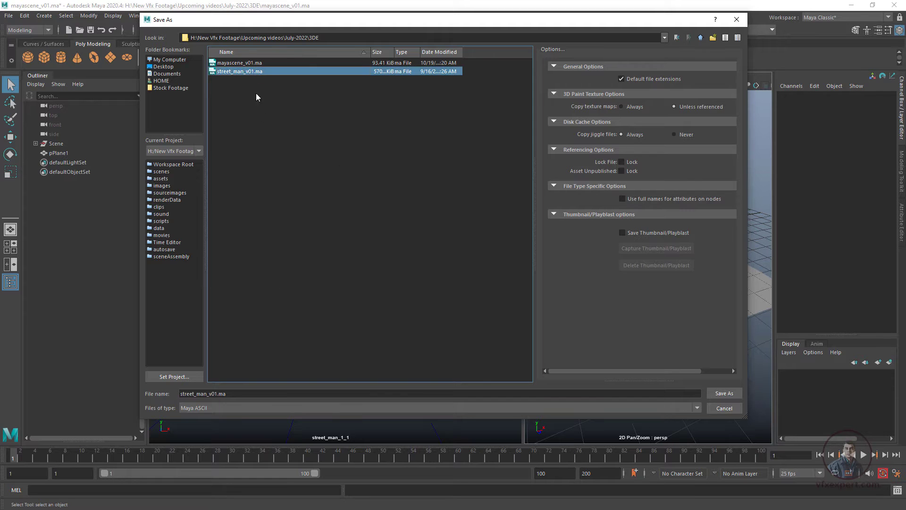
- Save the scene as a new version named mayascene_v02 in the 3DE folder
click(252, 63)
drag(226, 393, 215, 396)
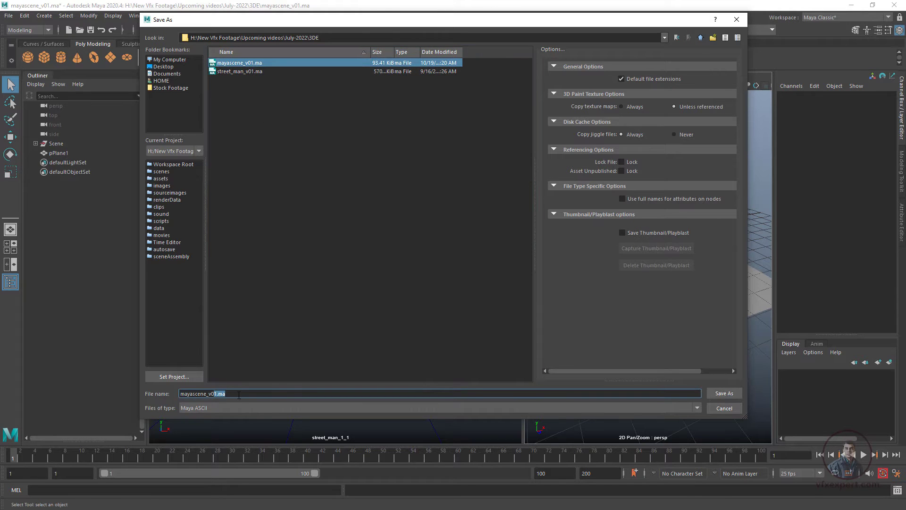
text(2)
click(726, 394)
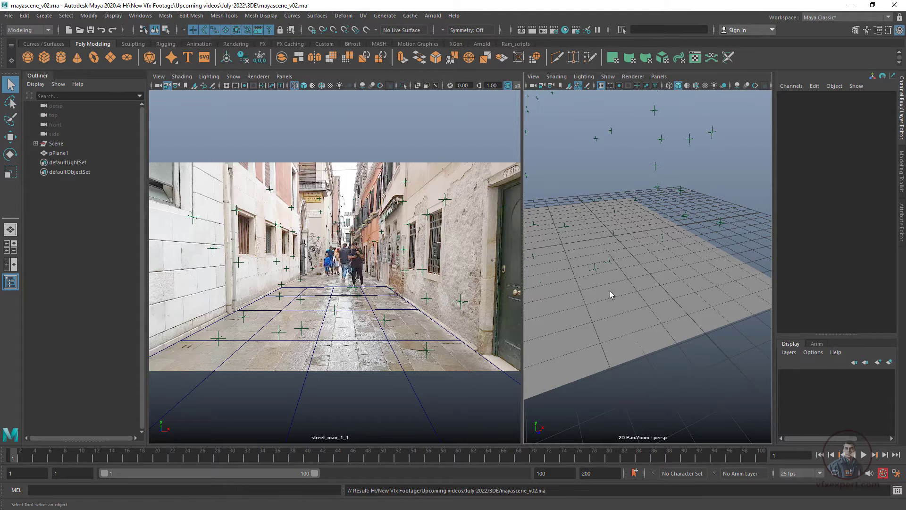
- Set the HumanIK character to None and import the Human IK example dummy into the scene
click(867, 31)
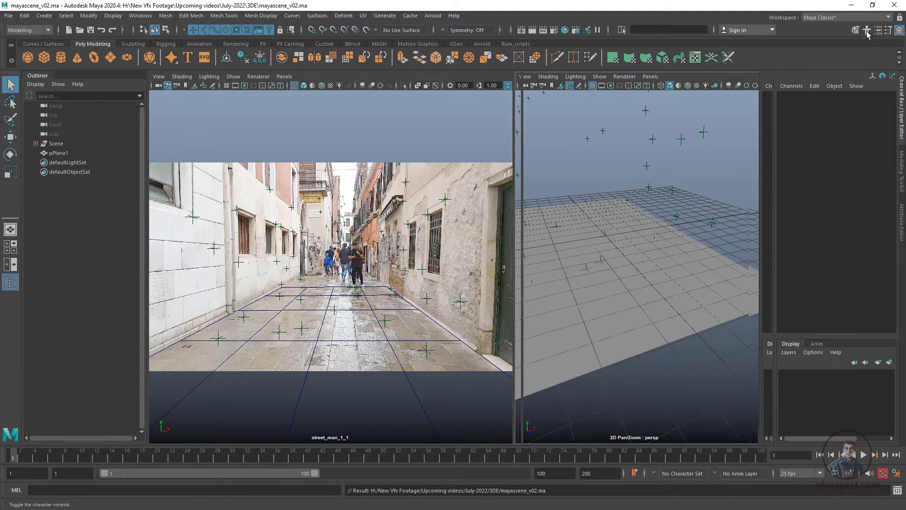
click(830, 89)
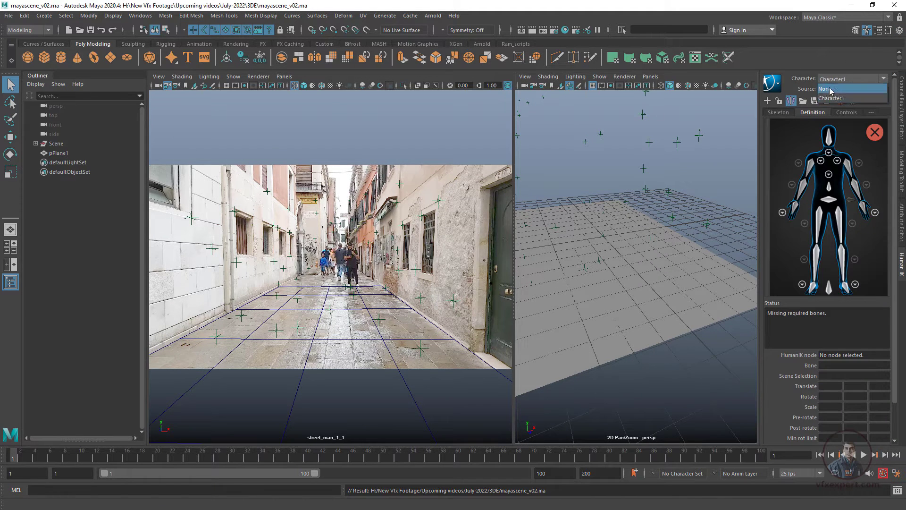
click(831, 90)
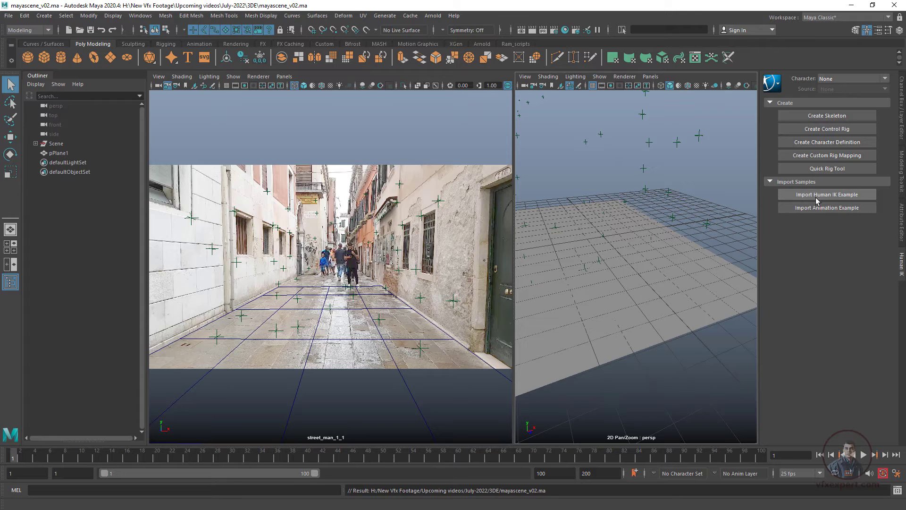
click(839, 195)
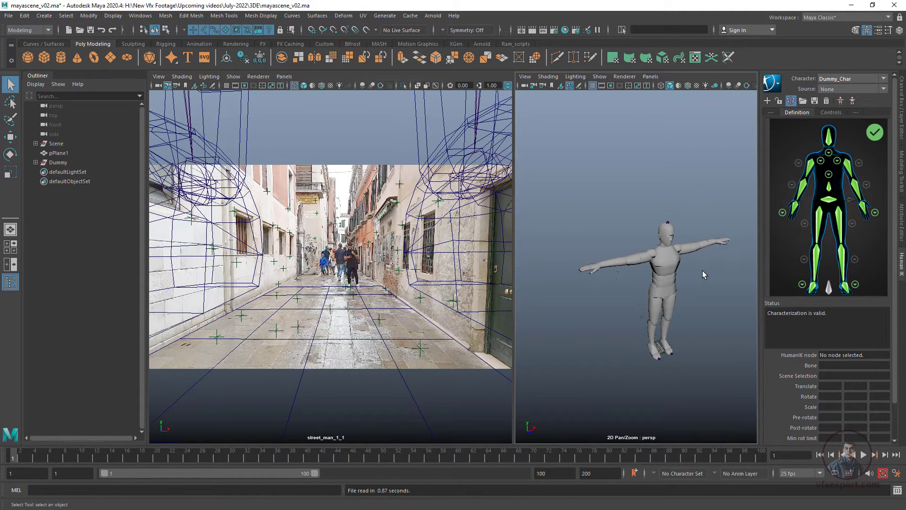
alt+drag(699, 347, 716, 333)
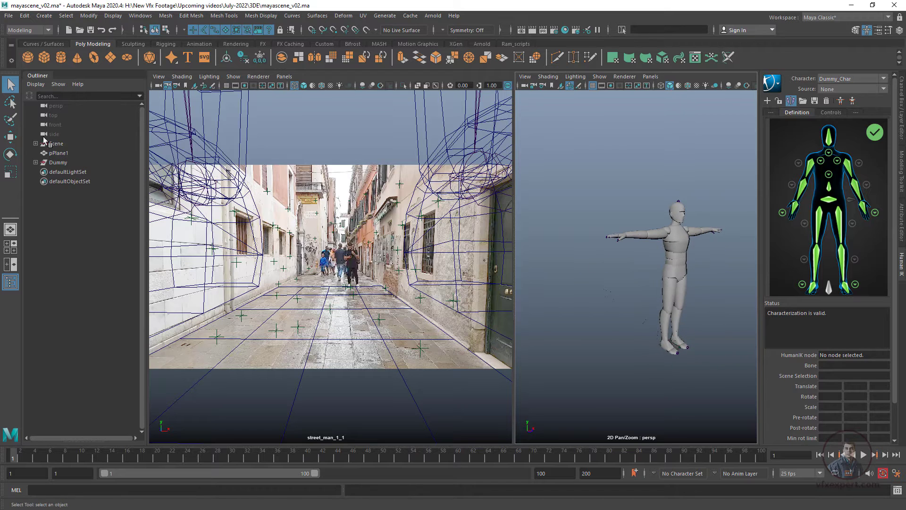
- Delete the Hips joint hierarchy from the Dummy group, keeping only Dummy_Mesh
click(58, 164)
click(37, 163)
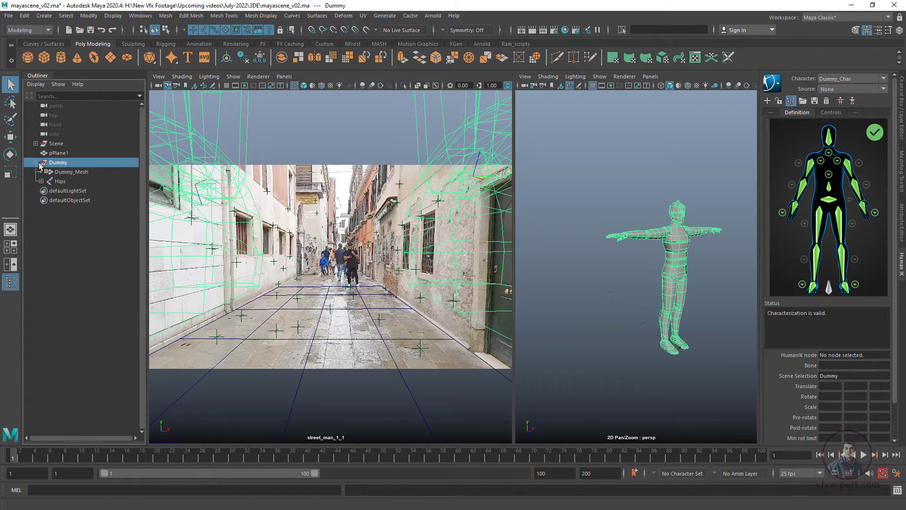
click(60, 182)
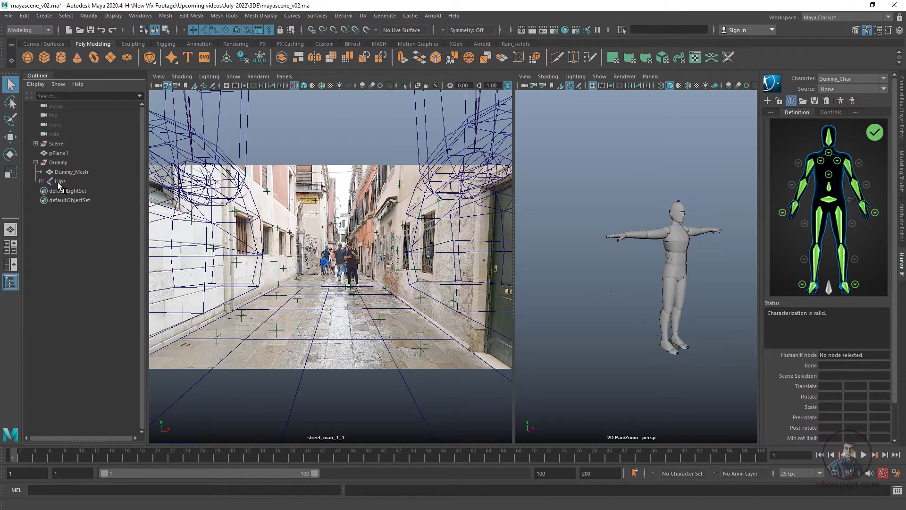
key(Delete)
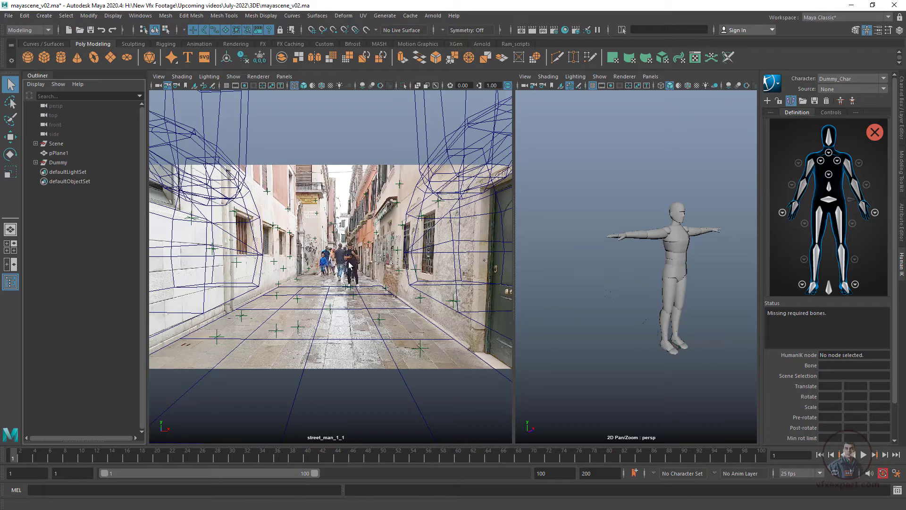
- Compare the dummy's size with the walking man in the footage and with tracking point p67 near his feet
key(backslash)
right_drag(358, 259, 377, 241)
middle_drag(378, 241, 372, 340)
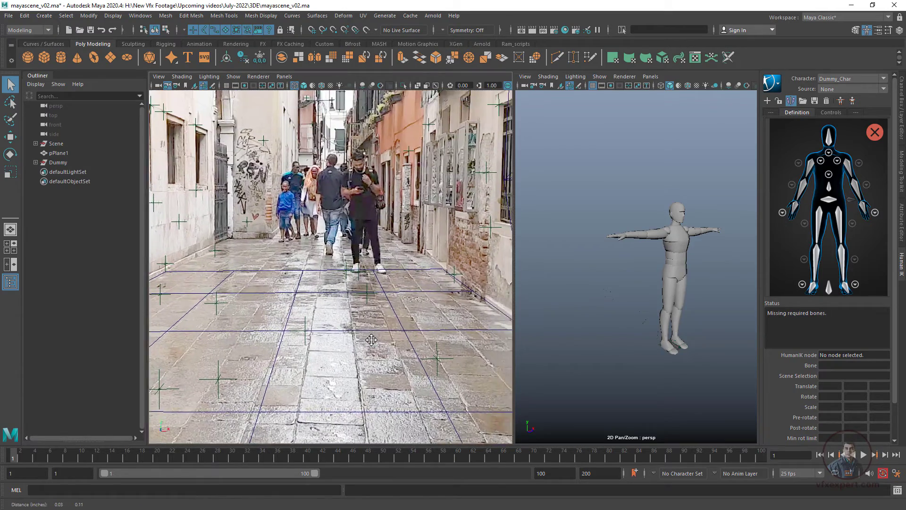
scroll(336, 258, down, 5)
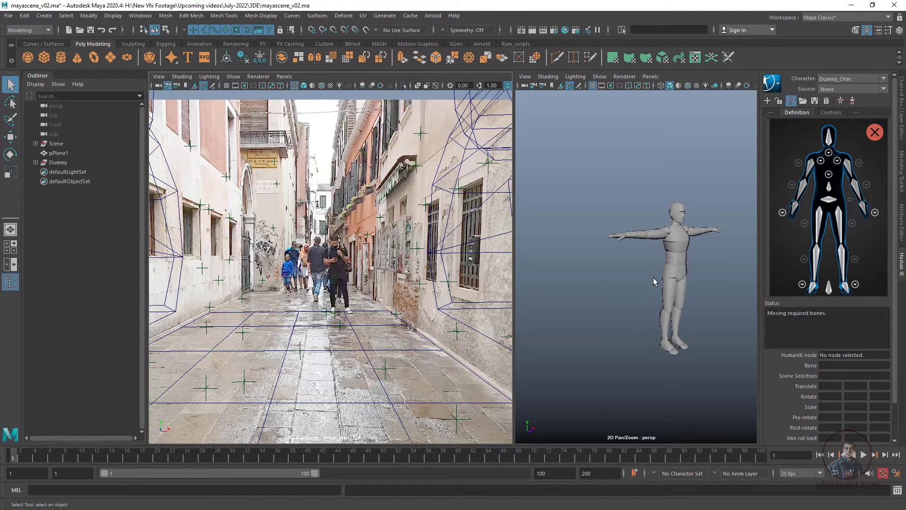
click(342, 317)
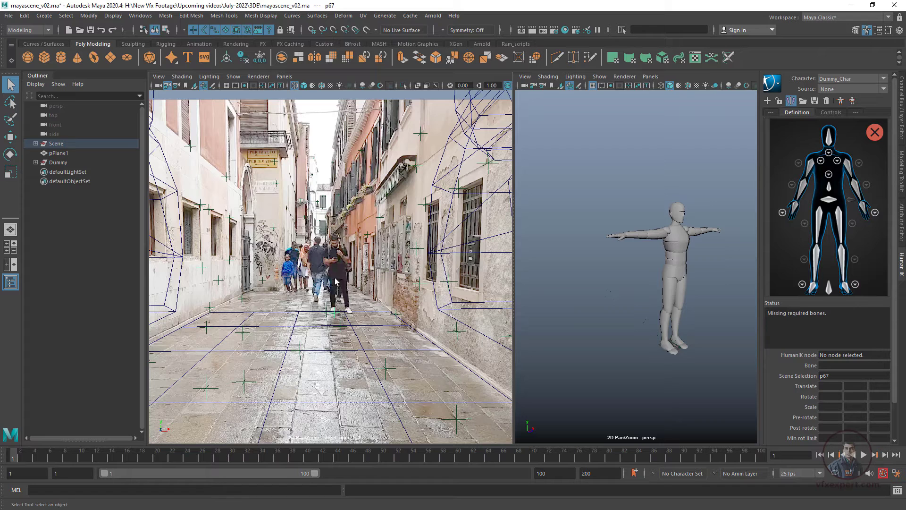
mouse_move(689, 374)
alt+right_down()
mouse_move(642, 318)
mouse_move(686, 387)
alt+right_up()
alt+middle_drag(686, 386, 638, 302)
scroll(658, 330, up, 10)
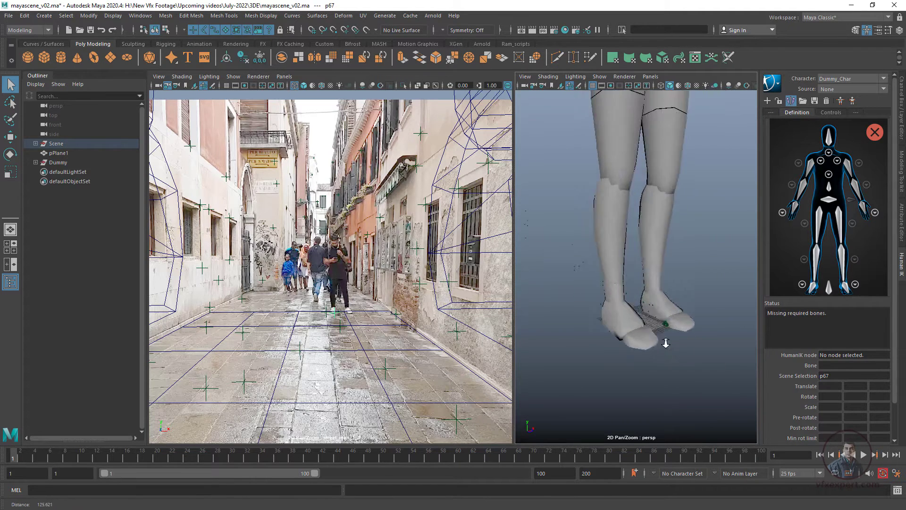
scroll(687, 340, down, 2)
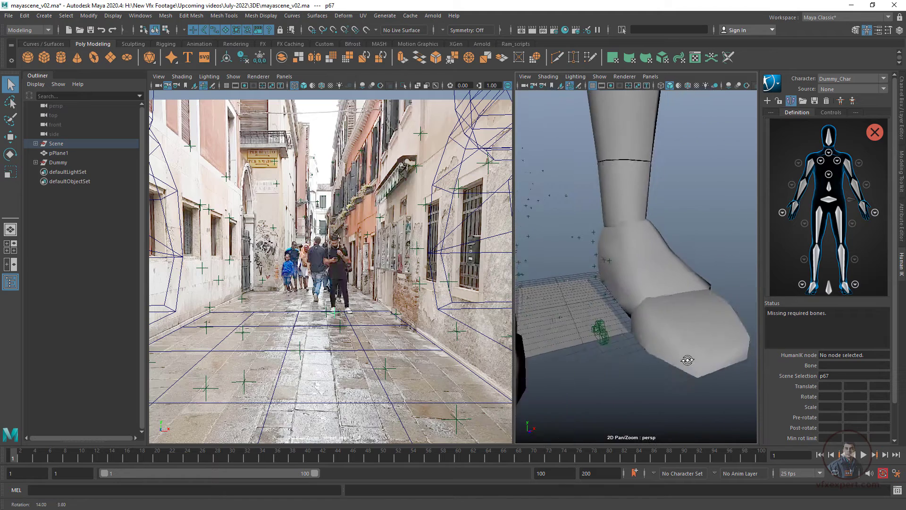
scroll(635, 367, up, 8)
alt+right_drag(635, 367, 629, 374)
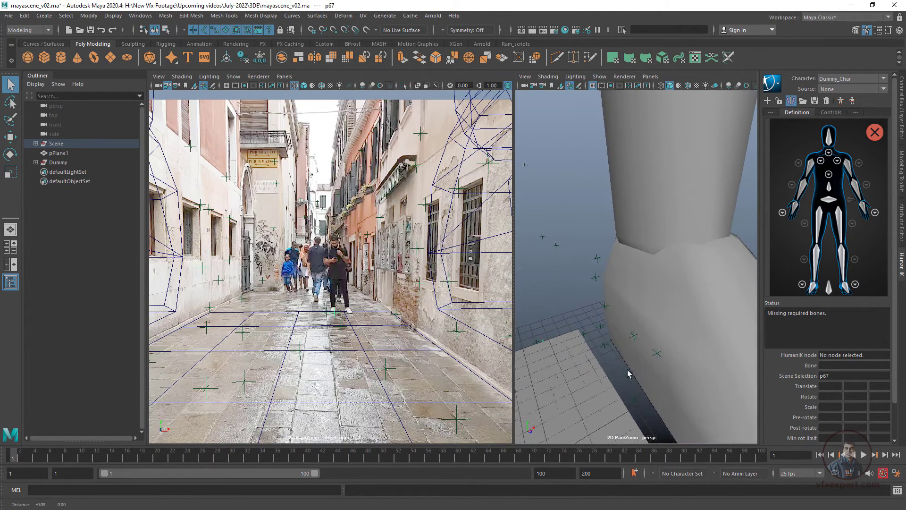
alt+middle_drag(630, 375, 647, 347)
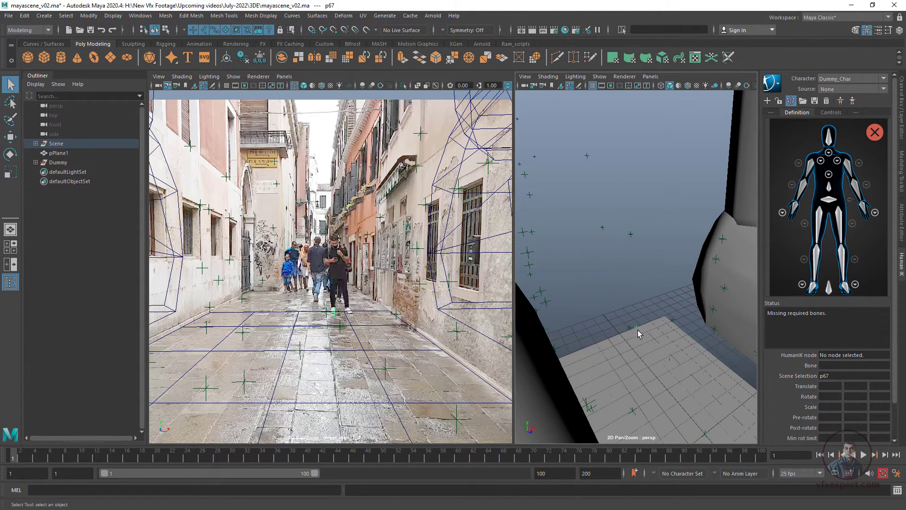
scroll(643, 355, down, 6)
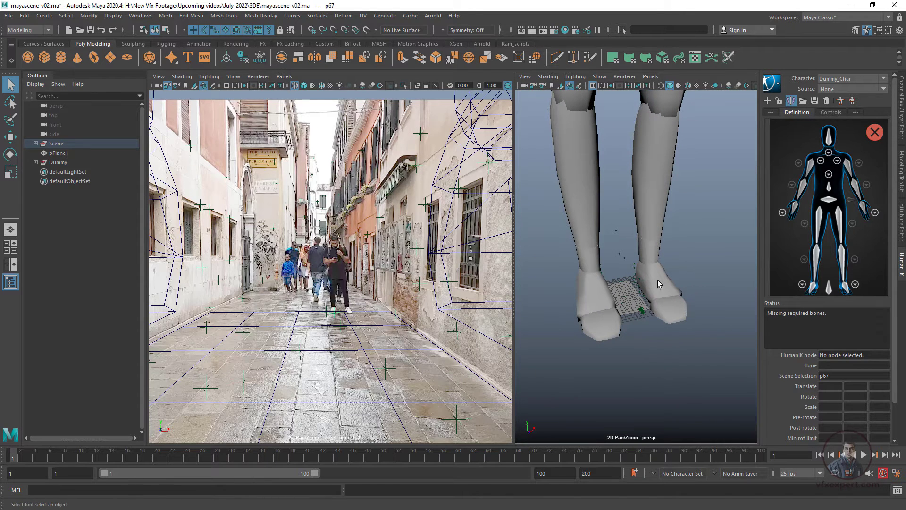
- Try scaling the Scene group uniformly to about 2.575, then reset its Scale X, Y and Z to 1
click(902, 124)
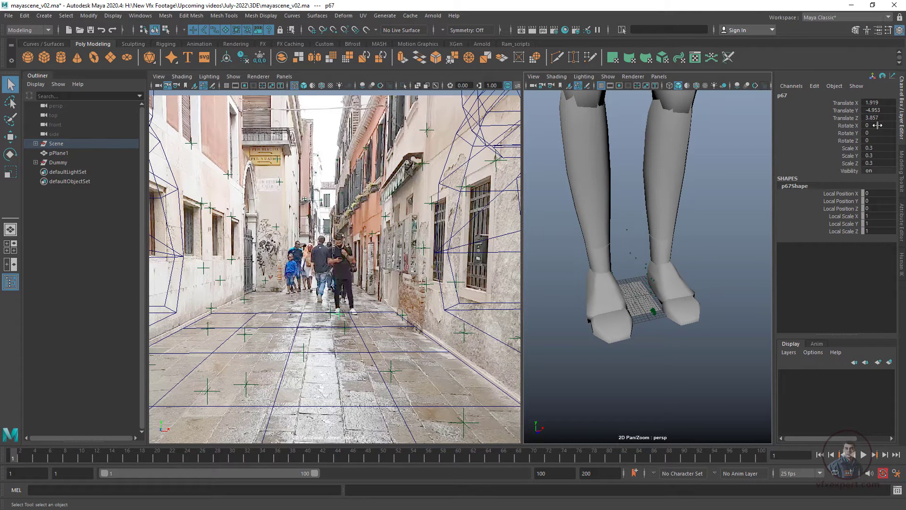
click(56, 144)
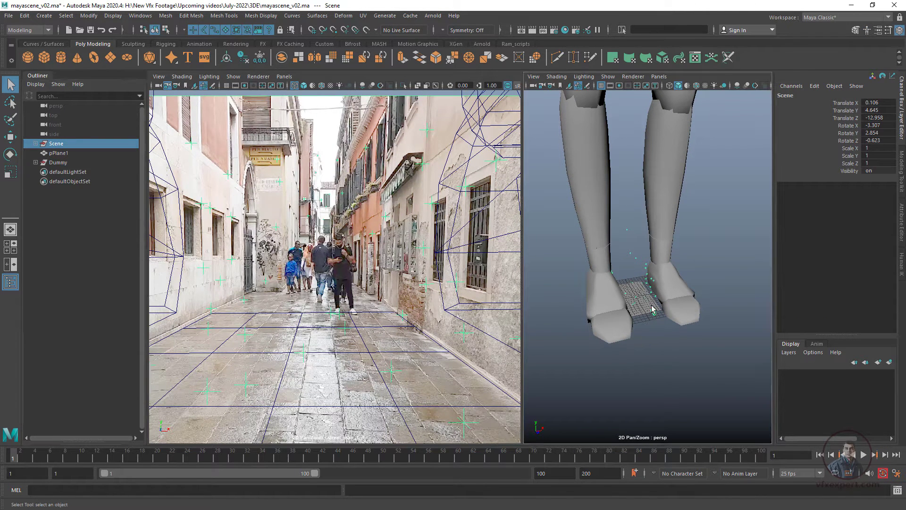
key(r)
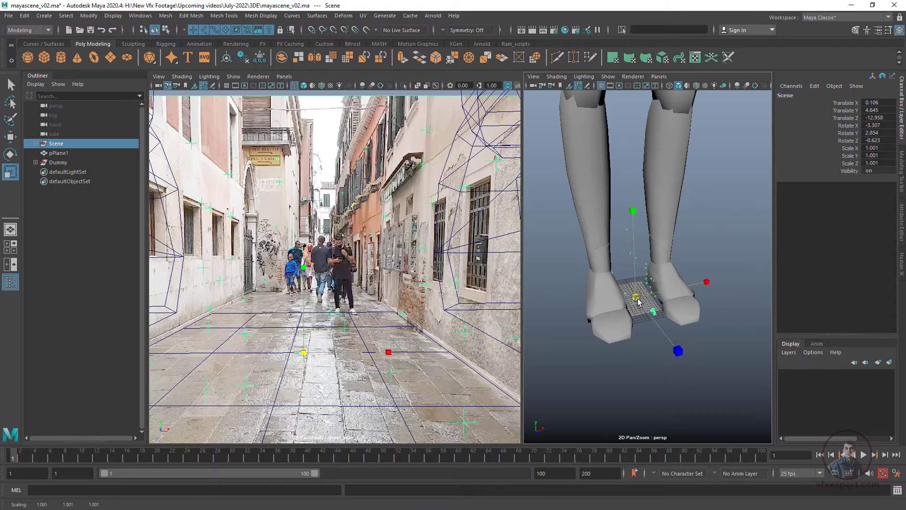
drag(637, 299, 578, 217)
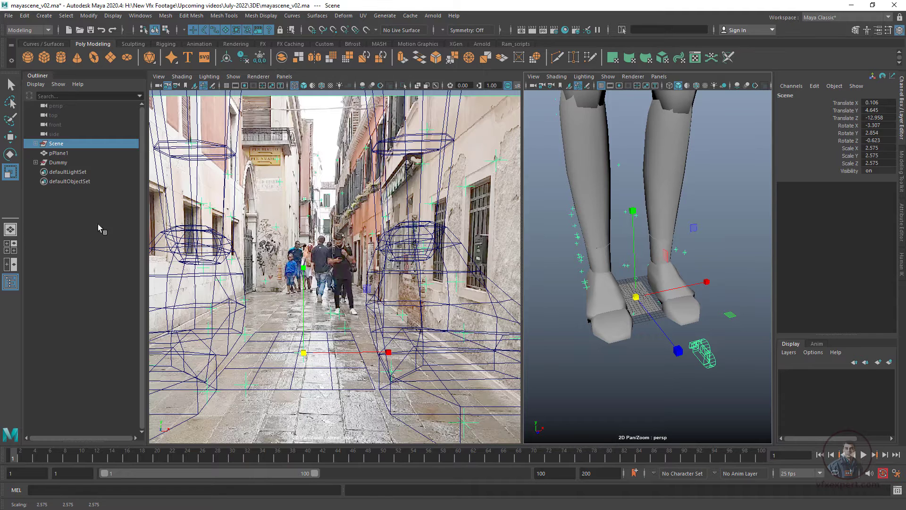
click(57, 153)
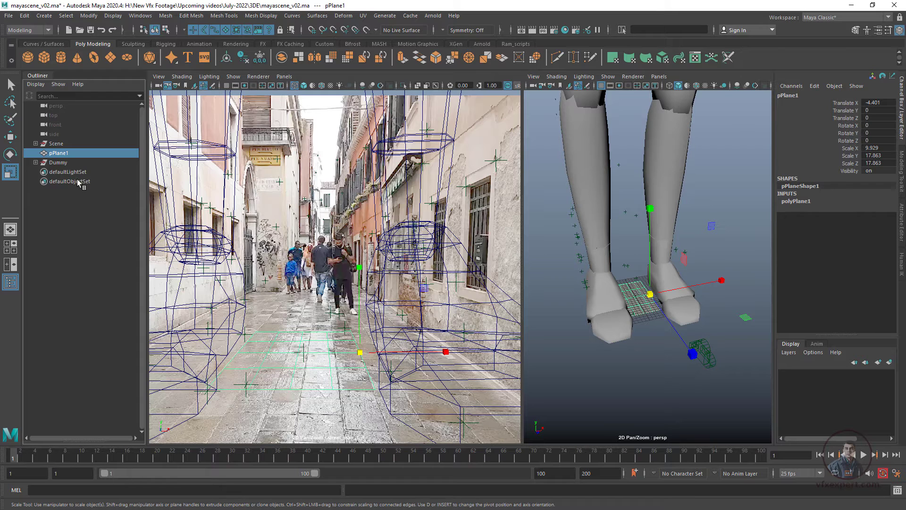
click(57, 144)
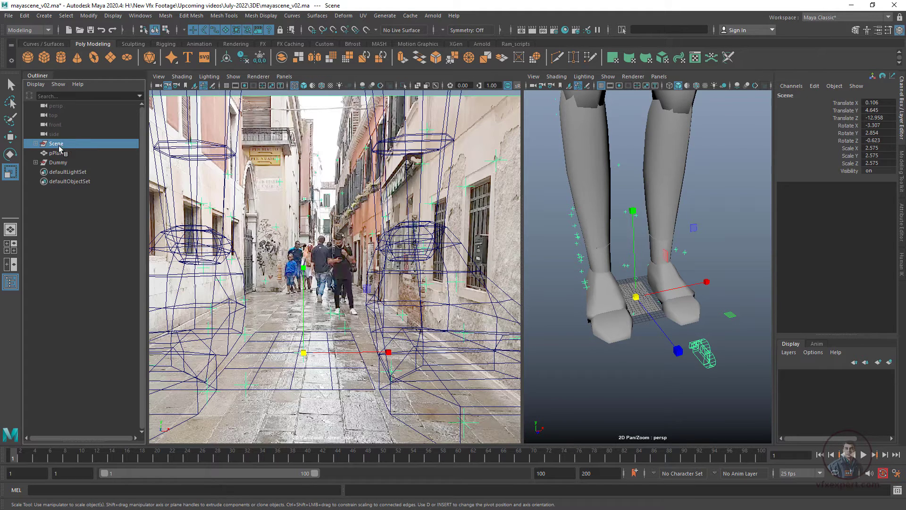
drag(878, 148, 882, 162)
key(Return)
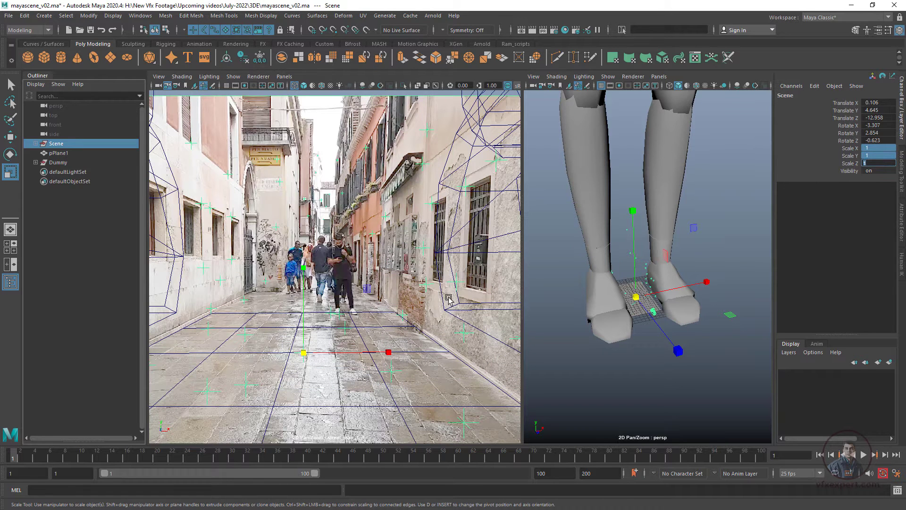
- Parent pPlane1 under the Scene group and scale the group uniformly to about 2.977
click(480, 377)
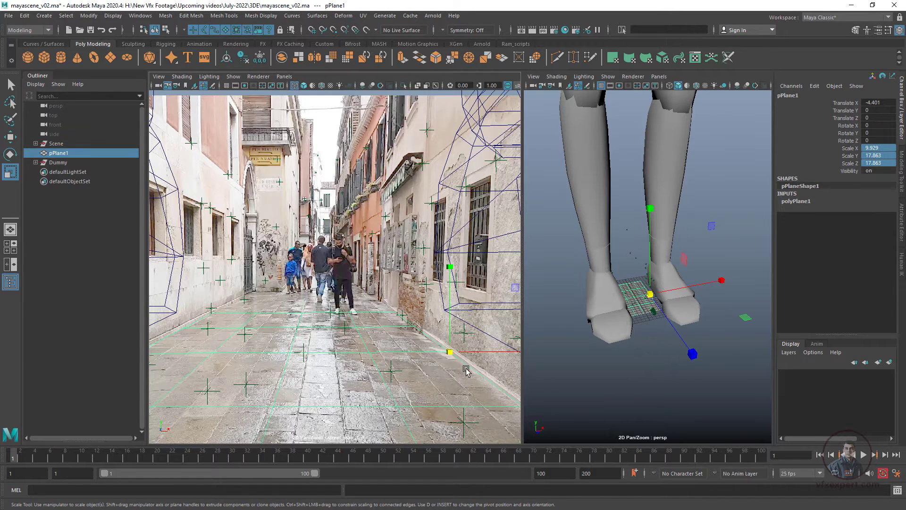
middle_drag(54, 158, 56, 145)
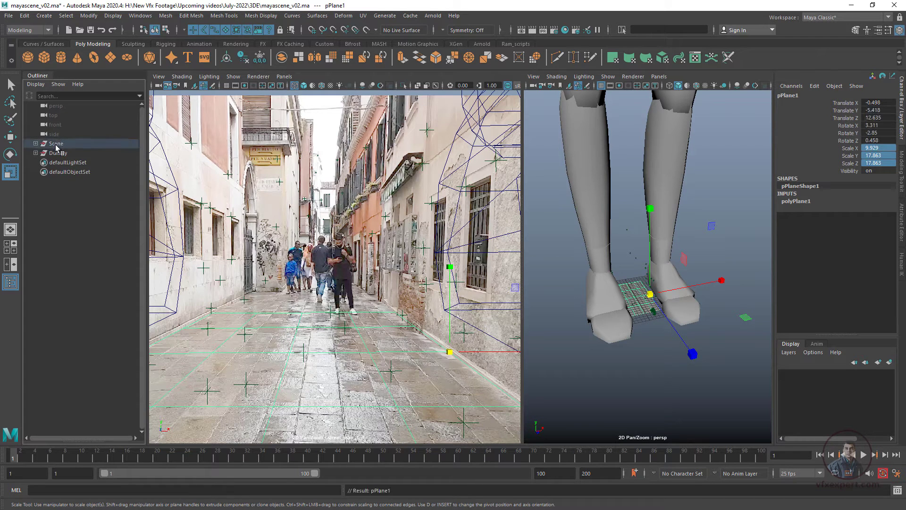
click(56, 144)
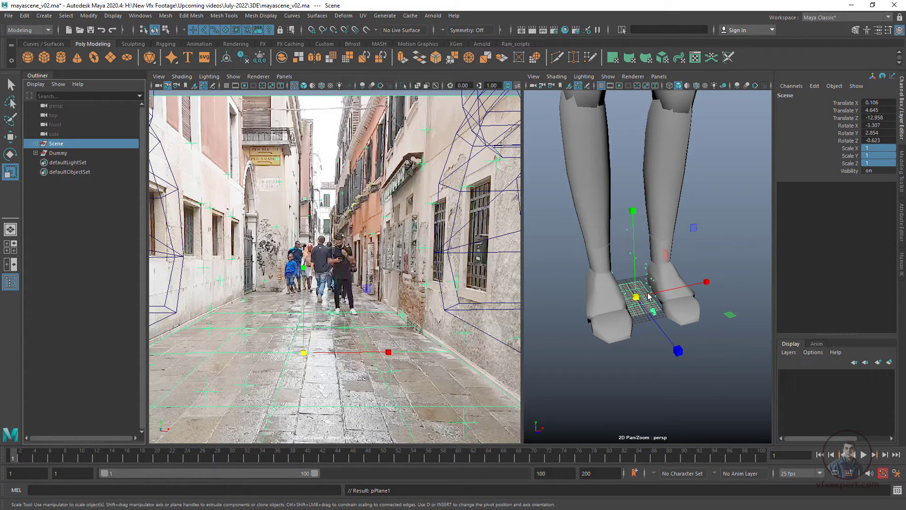
drag(636, 299, 642, 314)
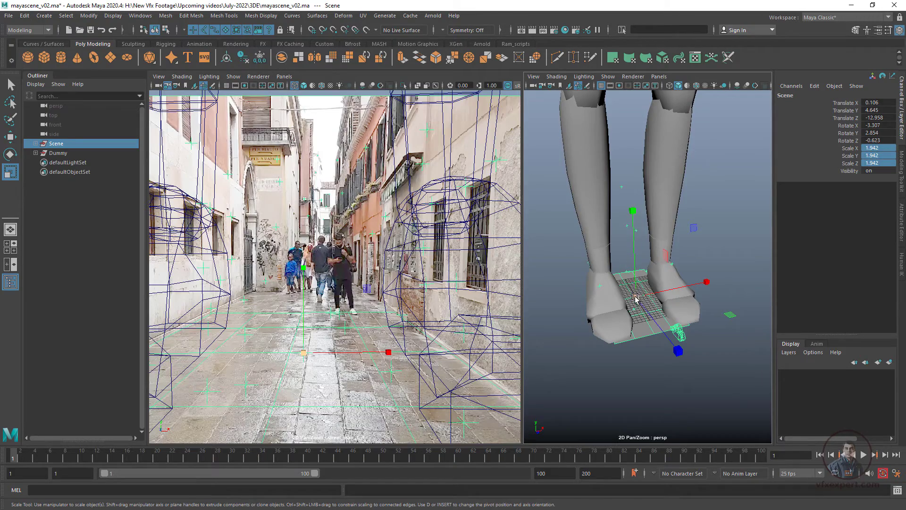
drag(636, 297, 799, 427)
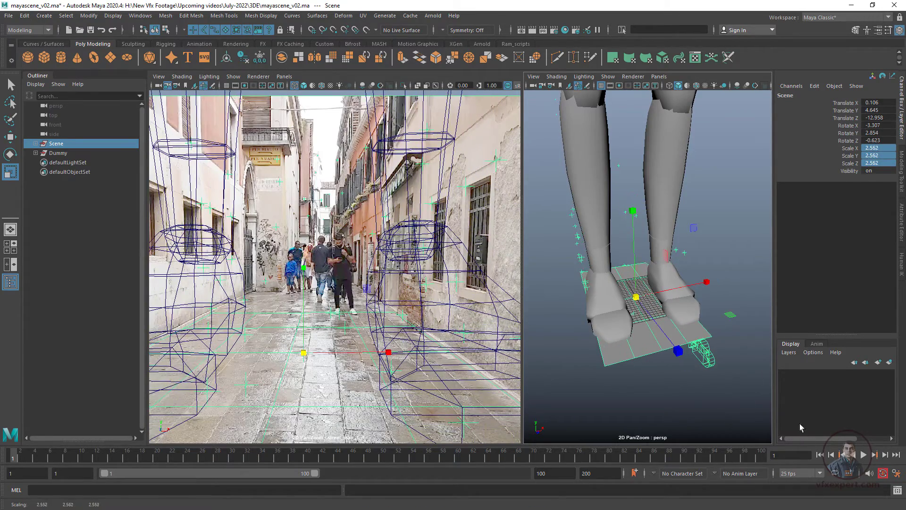
drag(635, 296, 682, 342)
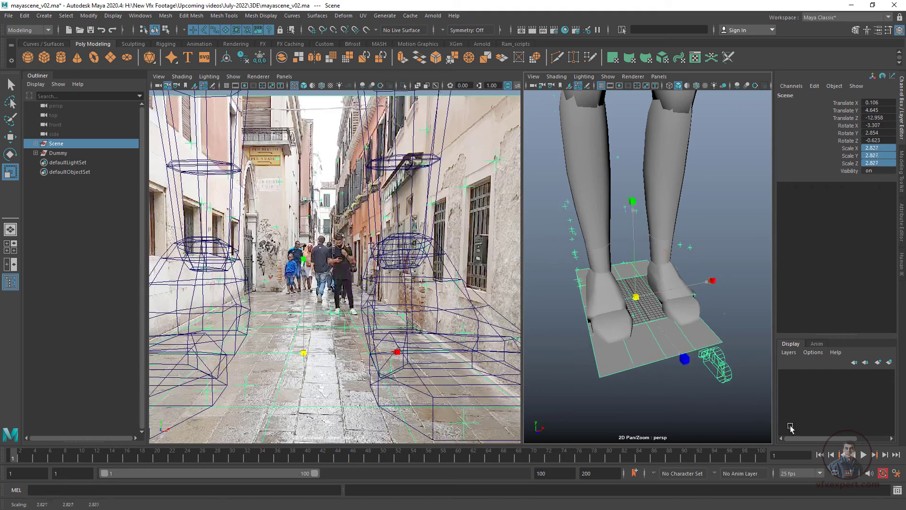
drag(636, 299, 650, 309)
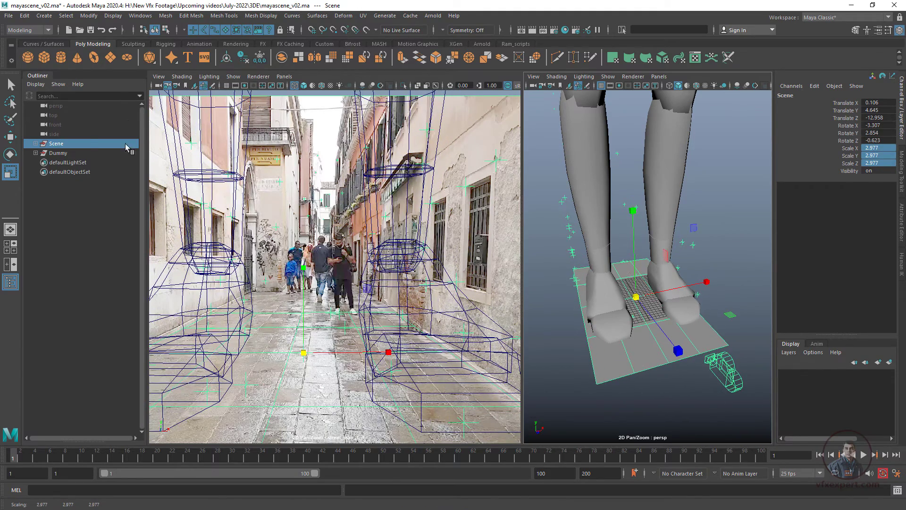
- Delete pPlane1 from inside the Scene group and collapse the group
click(35, 143)
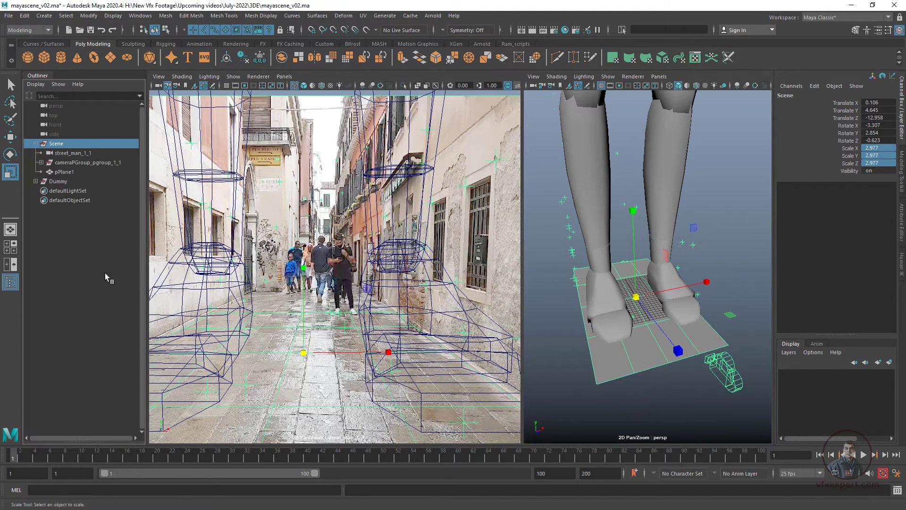
click(61, 172)
key(Delete)
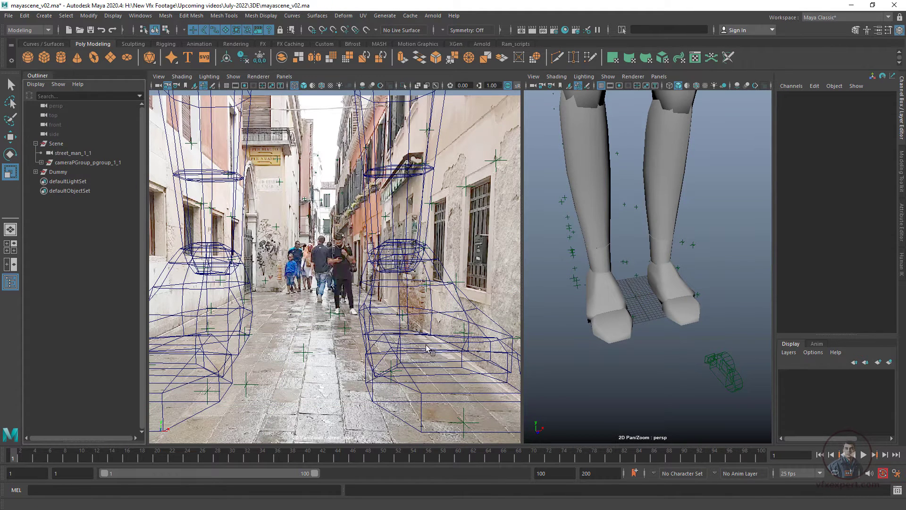
click(36, 144)
- Set the Scene group's Scale X, Y and Z to 10
click(56, 143)
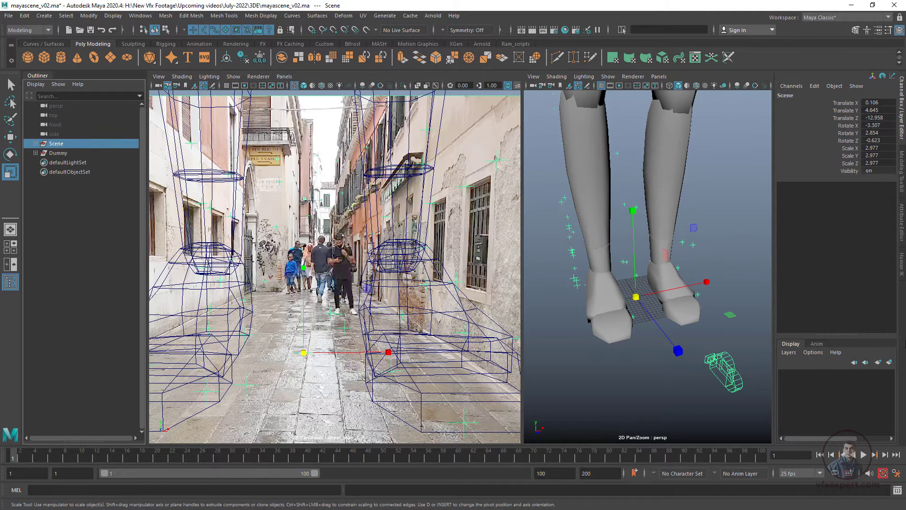
drag(877, 150, 890, 163)
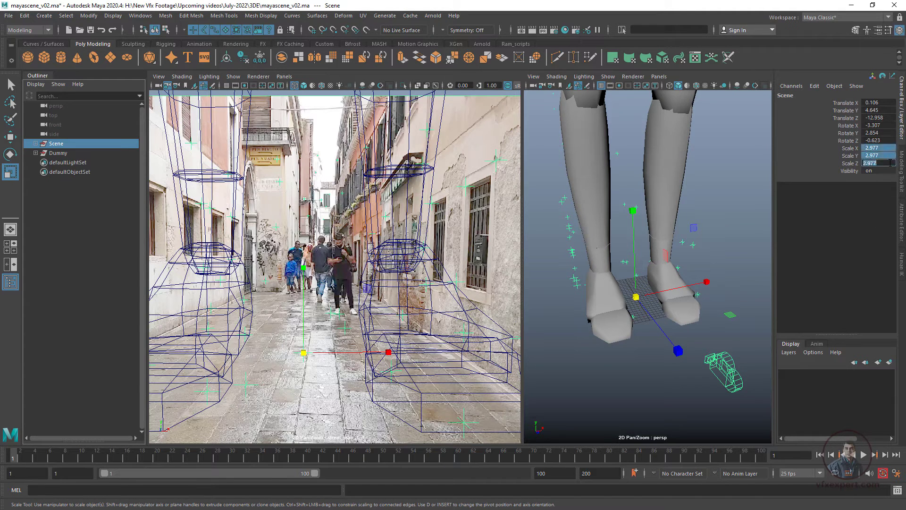
key(Return)
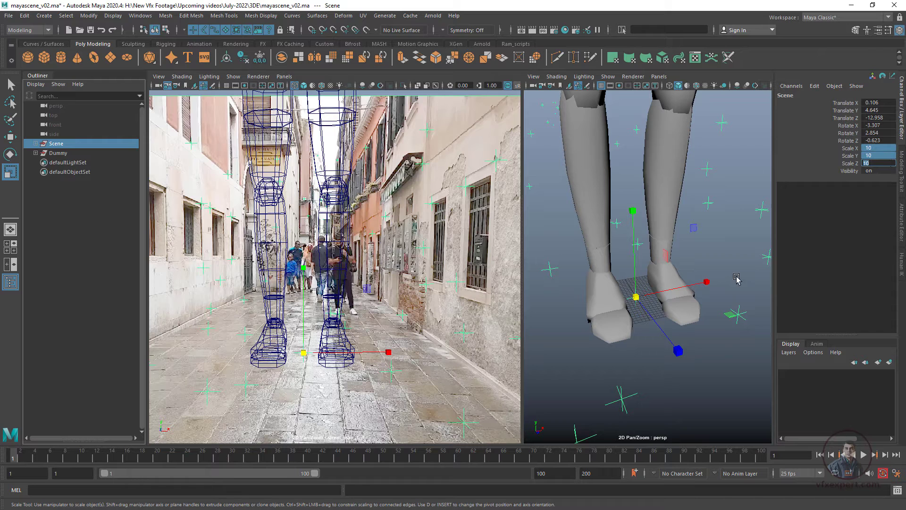
- Move the Dummy group along X to about -11.66
alt+right_drag(720, 354, 687, 318)
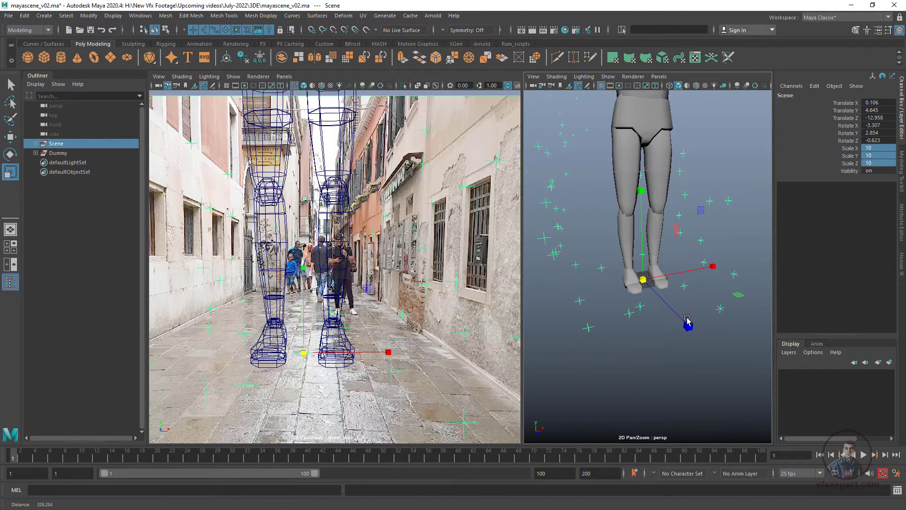
alt+drag(688, 321, 619, 245)
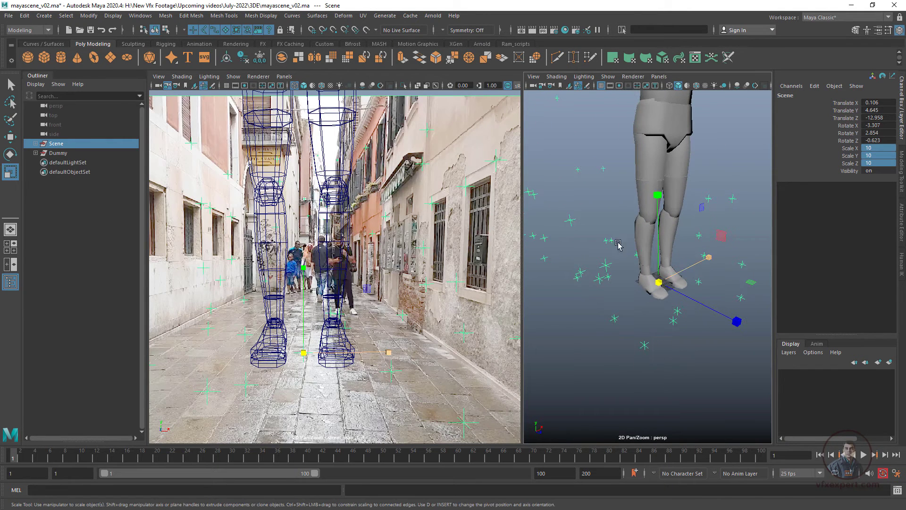
click(59, 153)
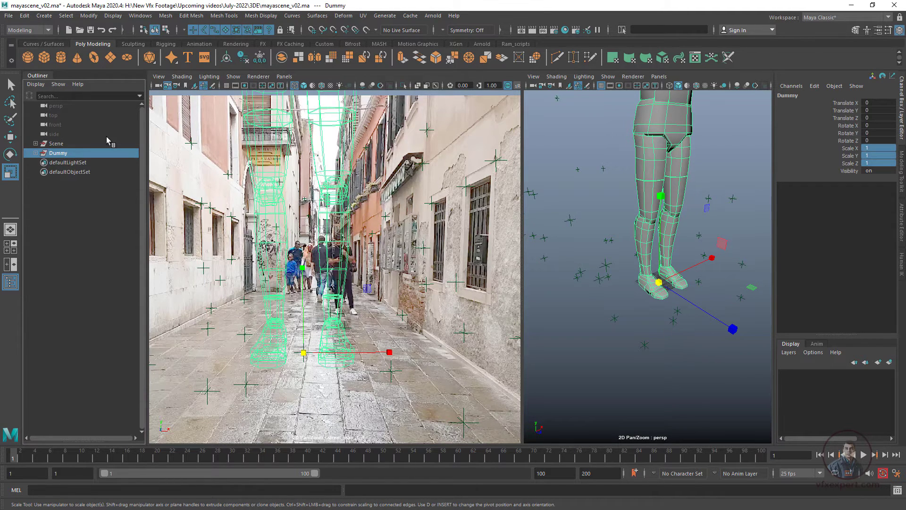
click(59, 144)
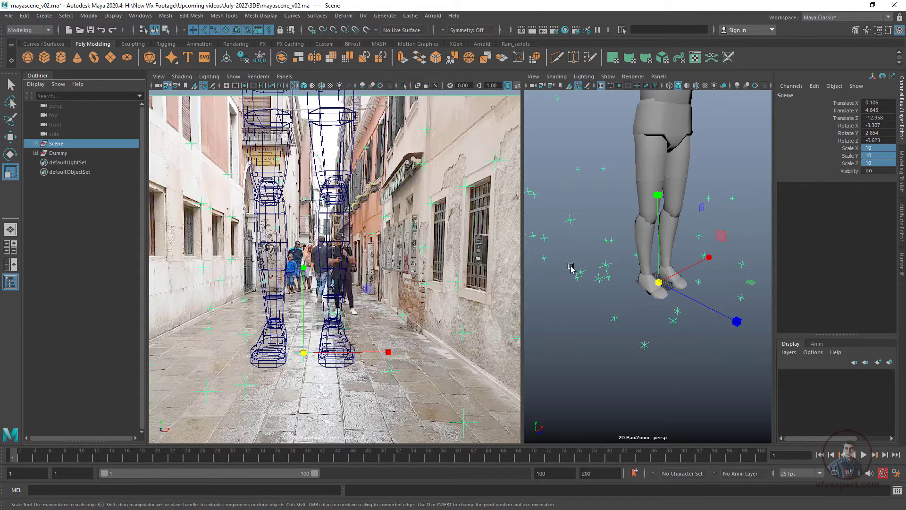
click(54, 154)
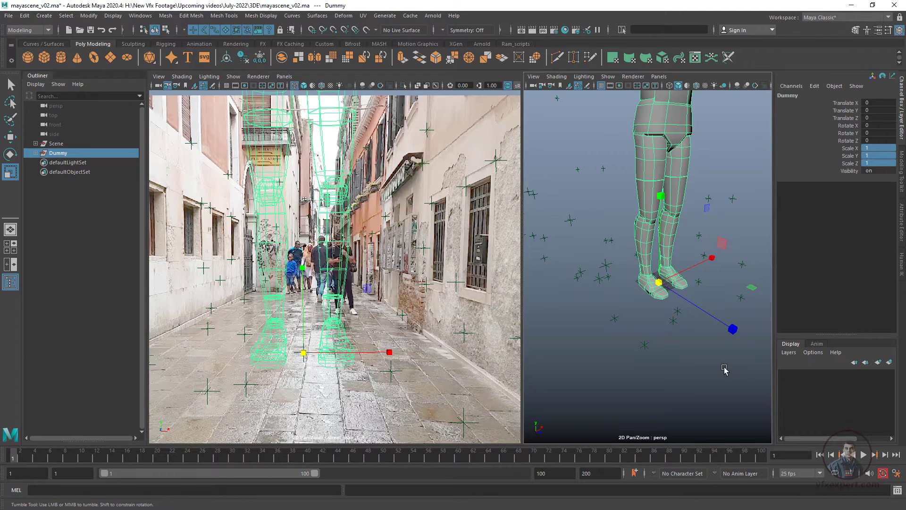
mouse_move(708, 282)
alt+mouse_down()
mouse_move(718, 272)
mouse_move(708, 271)
alt+mouse_up()
key(w)
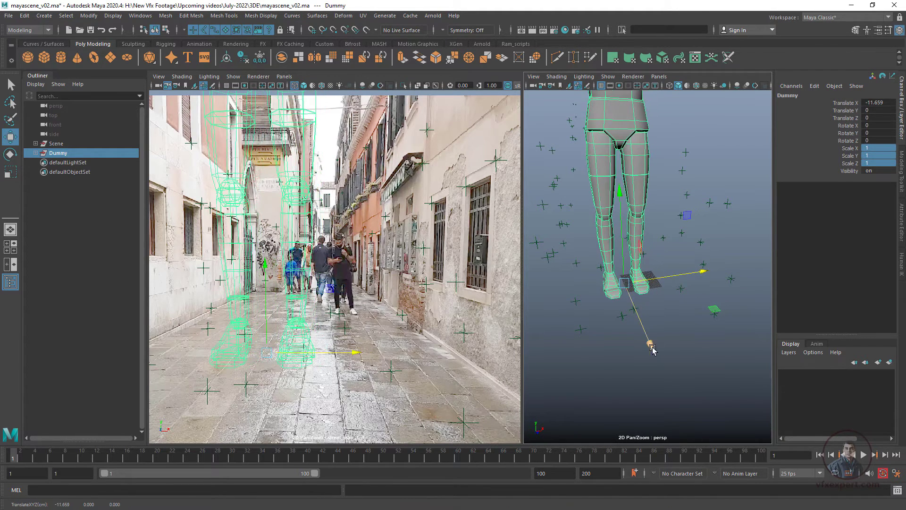
- Locate tracking point p67 at the walking man's foot and move the Dummy group beside it, to about Translate X 12.19 and Z -91.33
click(340, 314)
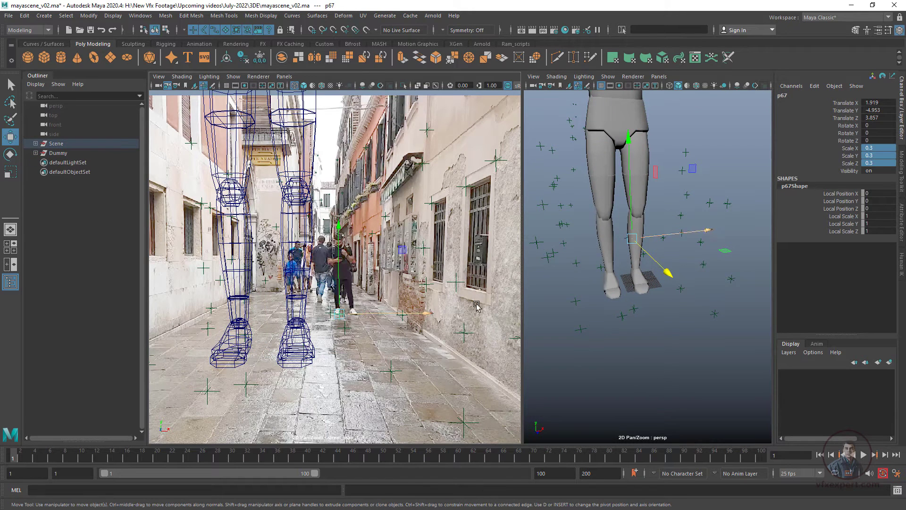
alt+drag(647, 340, 692, 385)
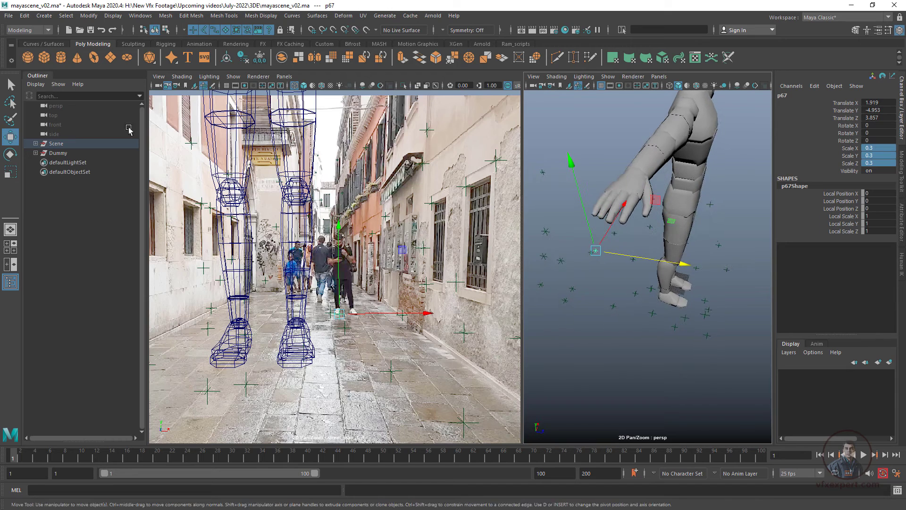
click(58, 154)
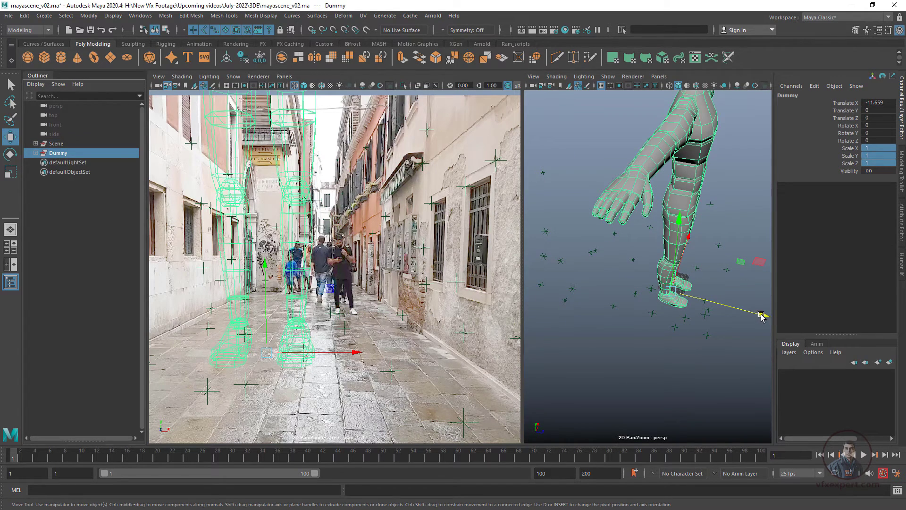
drag(761, 316, 557, 302)
drag(680, 234, 716, 234)
scroll(631, 308, up, 4)
alt+drag(631, 307, 675, 392)
click(671, 337)
right_drag(376, 309, 248, 159)
middle_drag(249, 158, 368, 371)
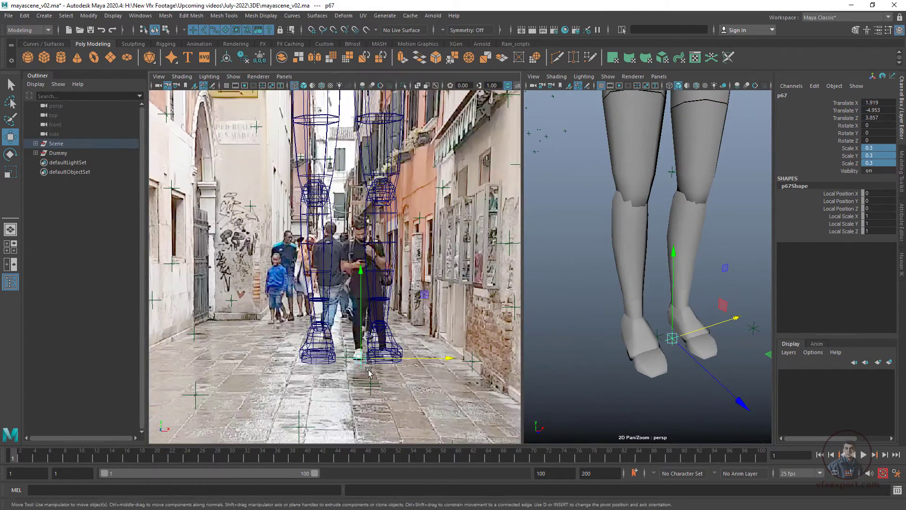
alt+drag(628, 331, 682, 401)
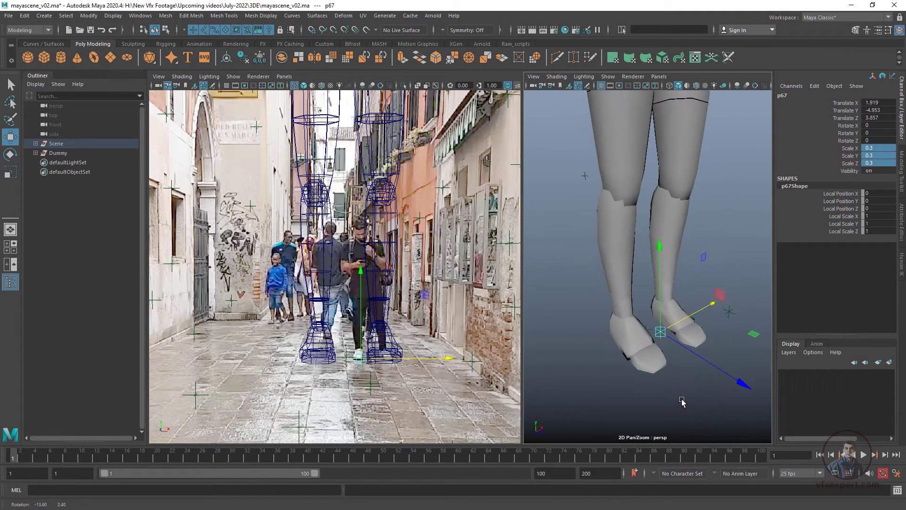
scroll(661, 385, down, 5)
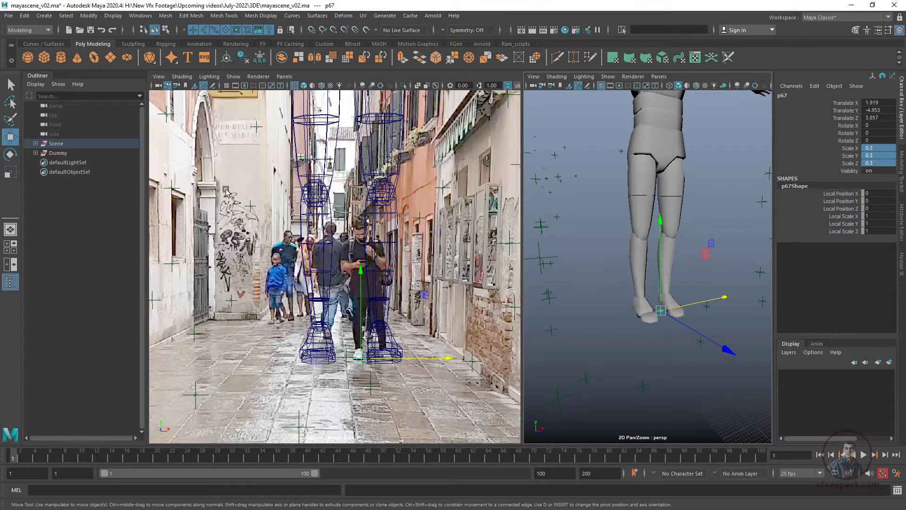
- Move the Scene group's pivot to the dummy's foot using vertex snapping
click(56, 143)
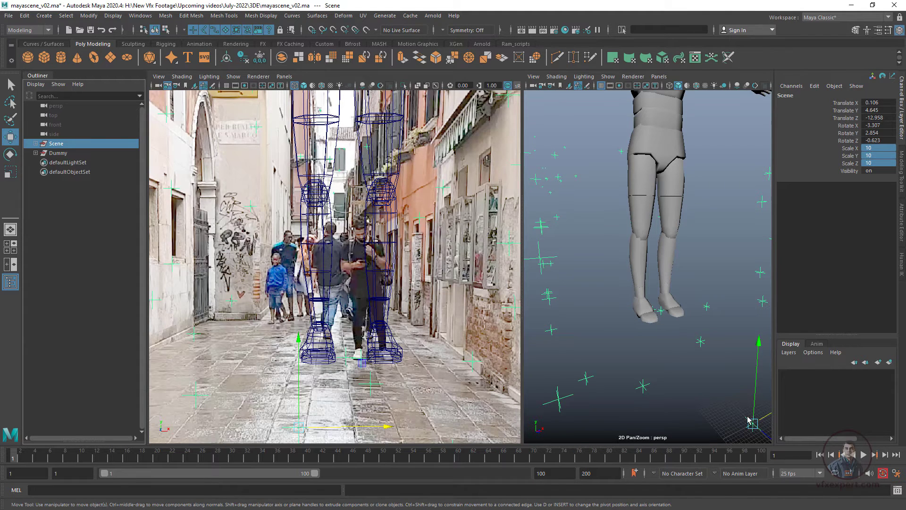
key(d)
key(v)
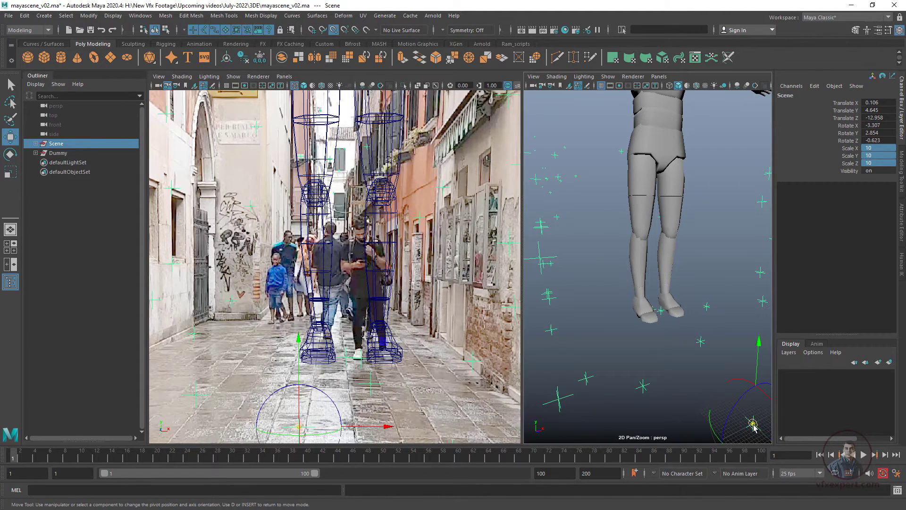
drag(753, 424, 651, 329)
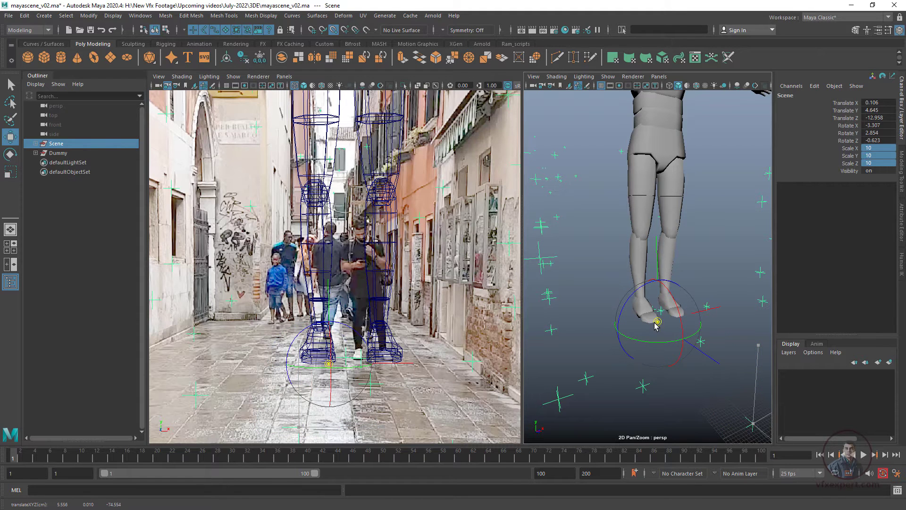
key(d)
scroll(683, 373, down, 2)
scroll(679, 373, up, 3)
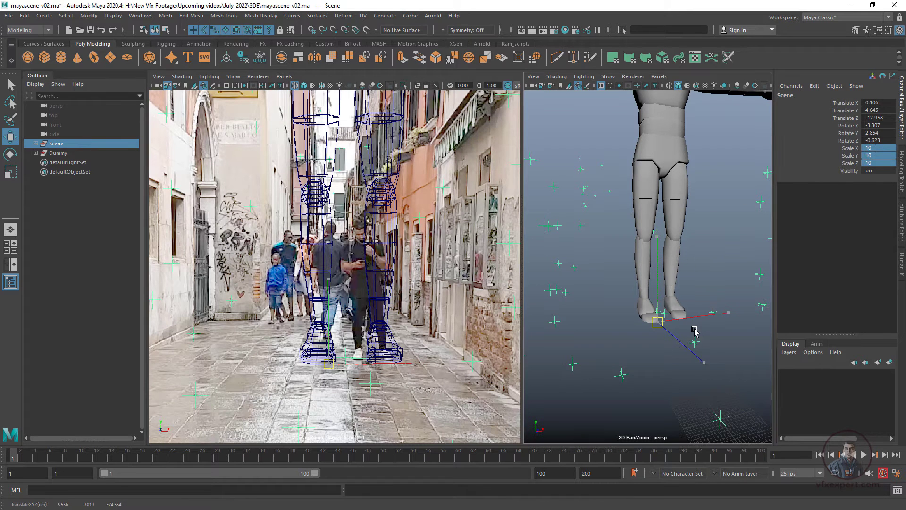
- Scale the Scene group up from its pivot, setting Scale X, Y and Z to 30 and finally to 37
key(r)
drag(656, 327, 854, 214)
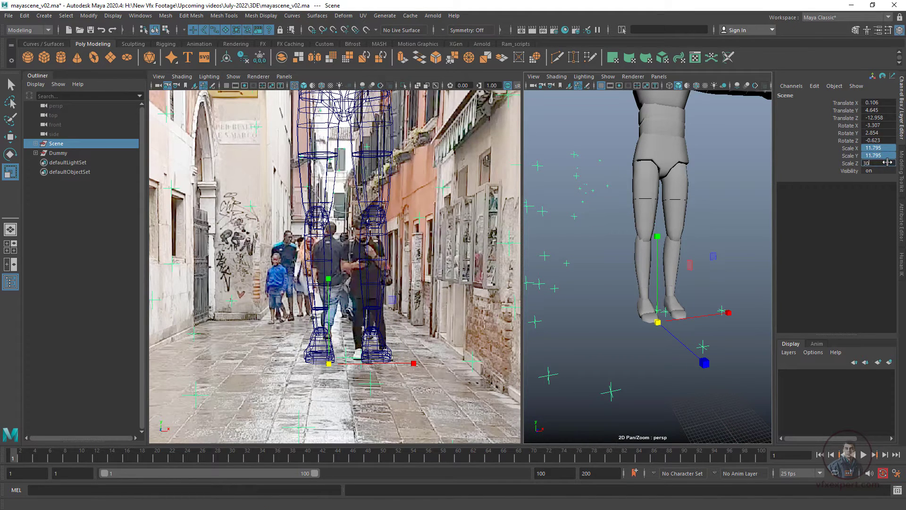
key(Return)
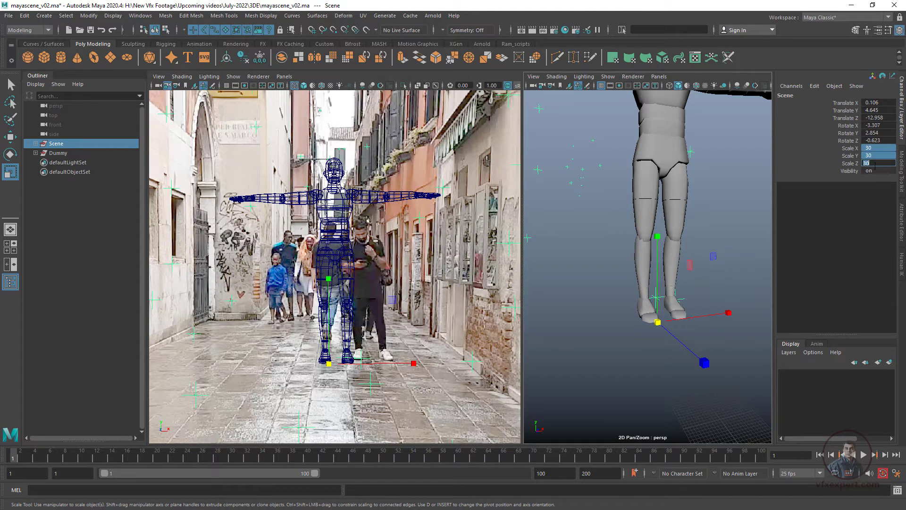
key(Return)
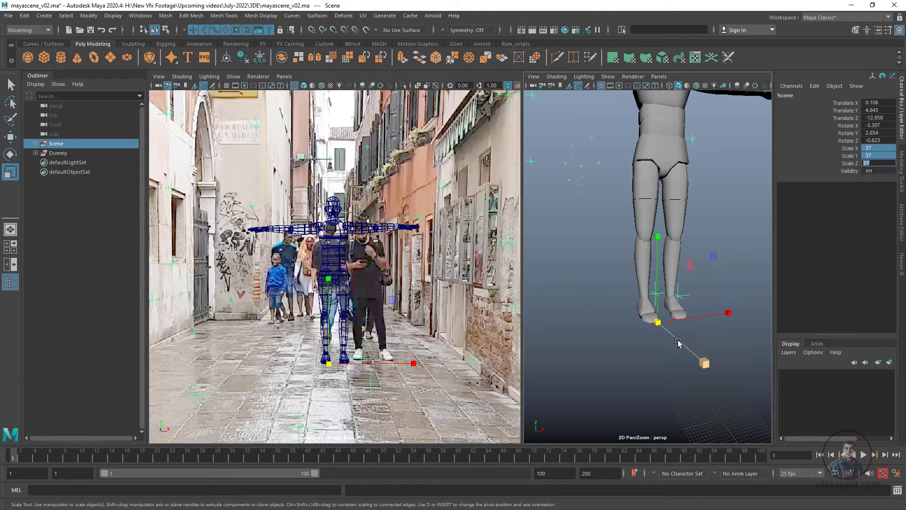
- Move the Dummy group over the walking man, to about Translate X 48.14 and Translate Z -137.57
alt+drag(688, 348, 707, 383)
click(82, 152)
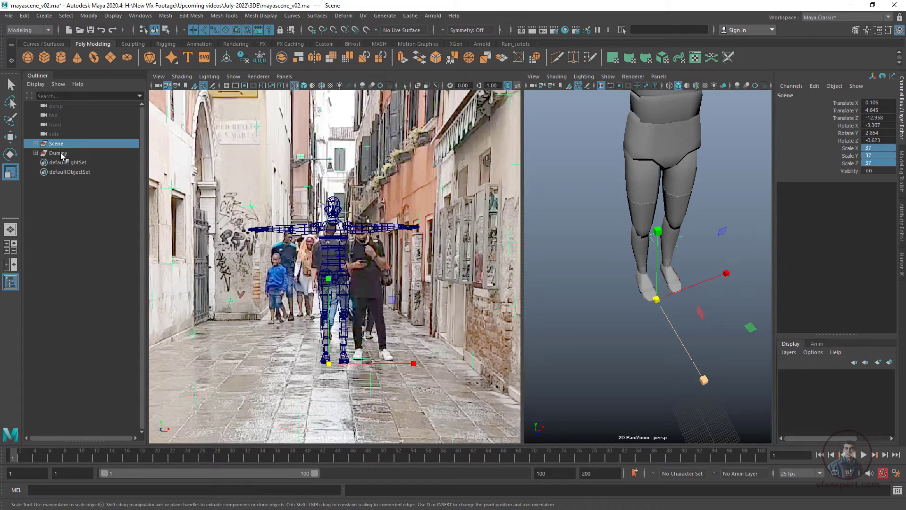
key(w)
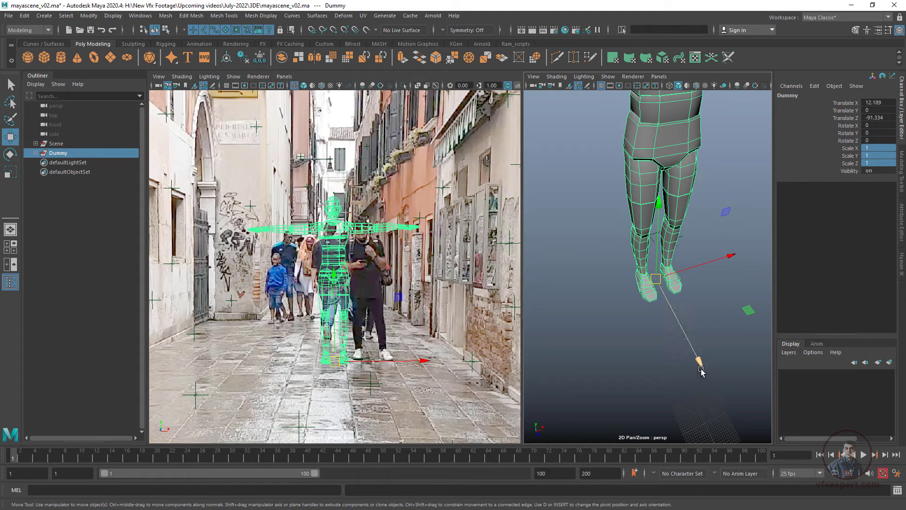
drag(701, 370, 637, 343)
alt+middle_drag(637, 342, 545, 335)
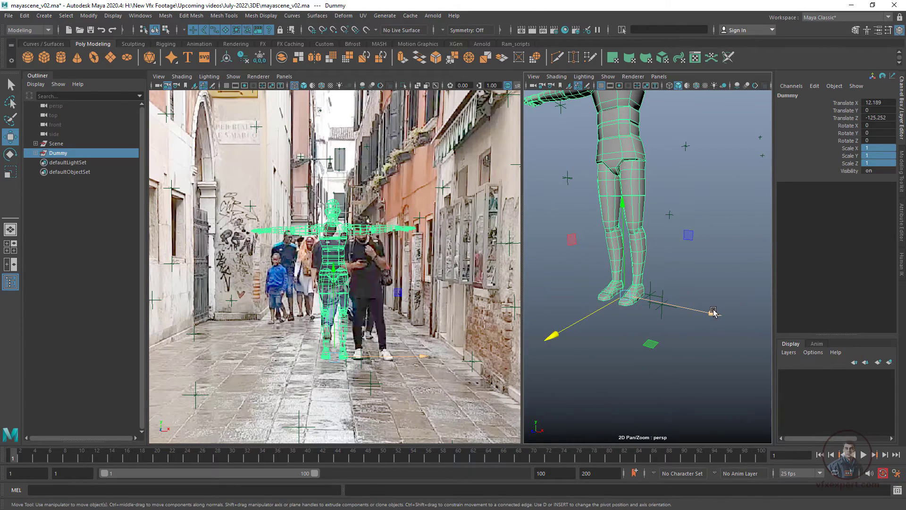
drag(713, 312, 787, 346)
alt+drag(670, 347, 771, 340)
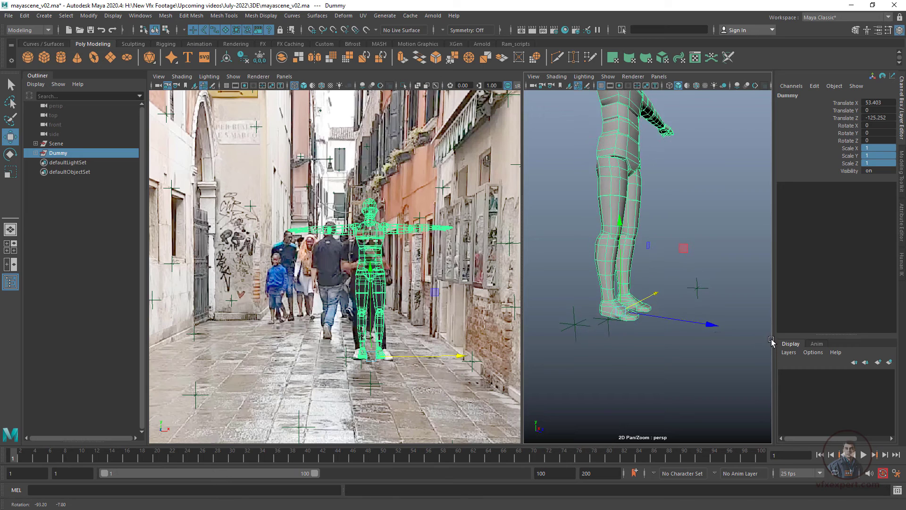
drag(709, 324, 682, 326)
drag(708, 300, 707, 301)
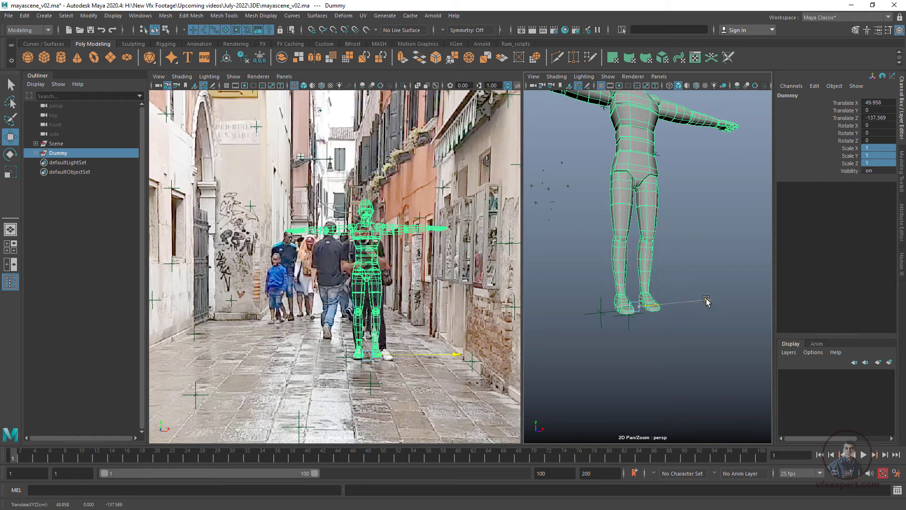
alt+drag(686, 348, 680, 348)
drag(712, 302, 711, 304)
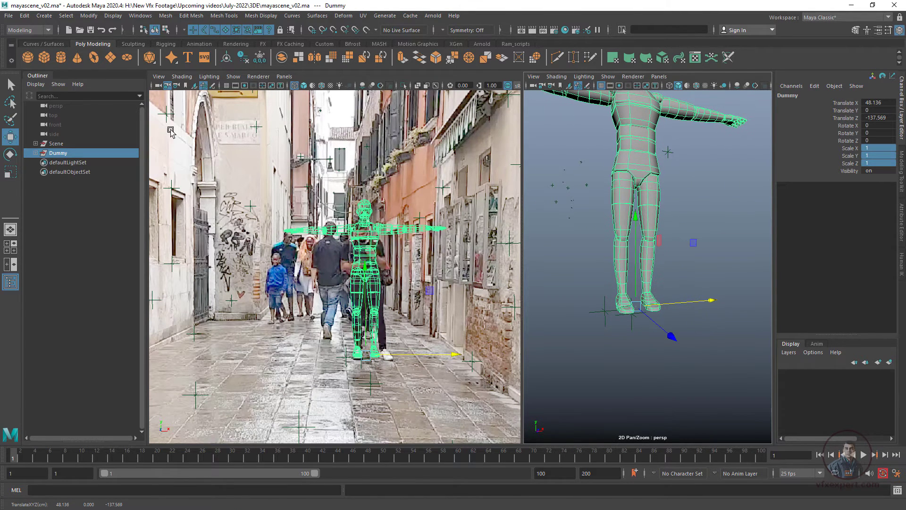
- Set the Scene group's Scale X, Y and Z to 40 and finally to 42 to match the dummy's height to the man
click(56, 144)
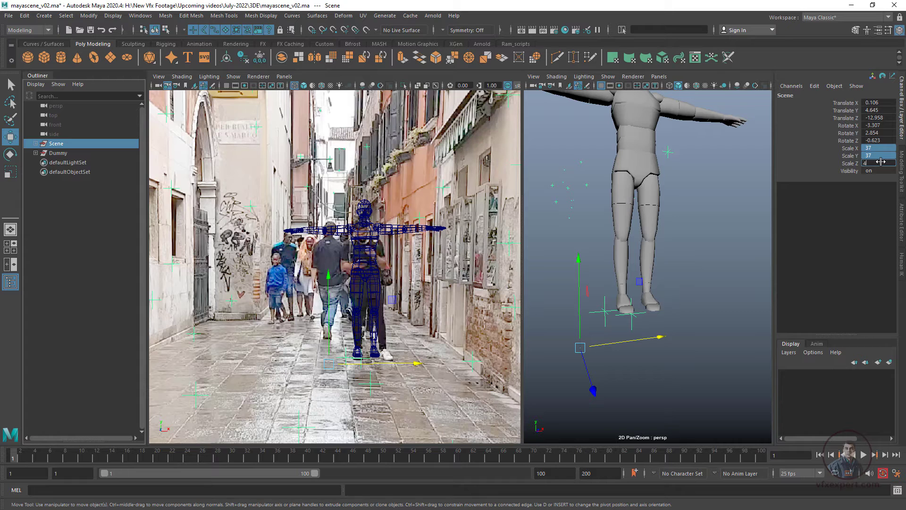
key(Return)
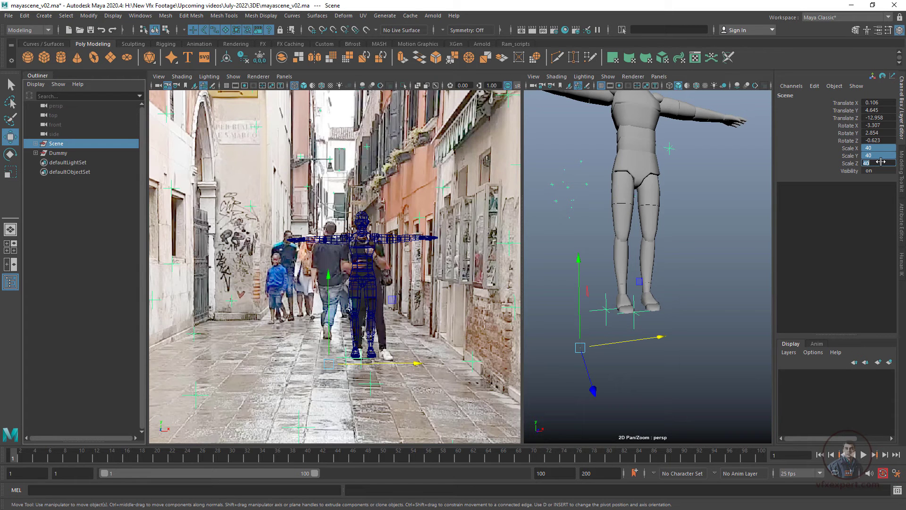
alt+drag(708, 212, 690, 214)
click(882, 162)
text(42)
key(Return)
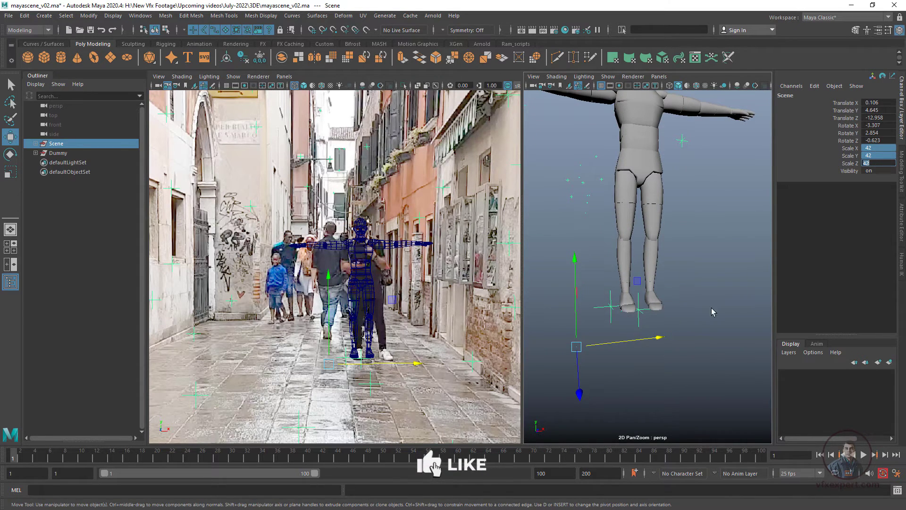
- Nudge the Dummy group along the ground to line it up with the walking man in the camera view
click(712, 312)
scroll(713, 312, down, 5)
click(56, 143)
click(682, 321)
alt+drag(683, 321, 658, 320)
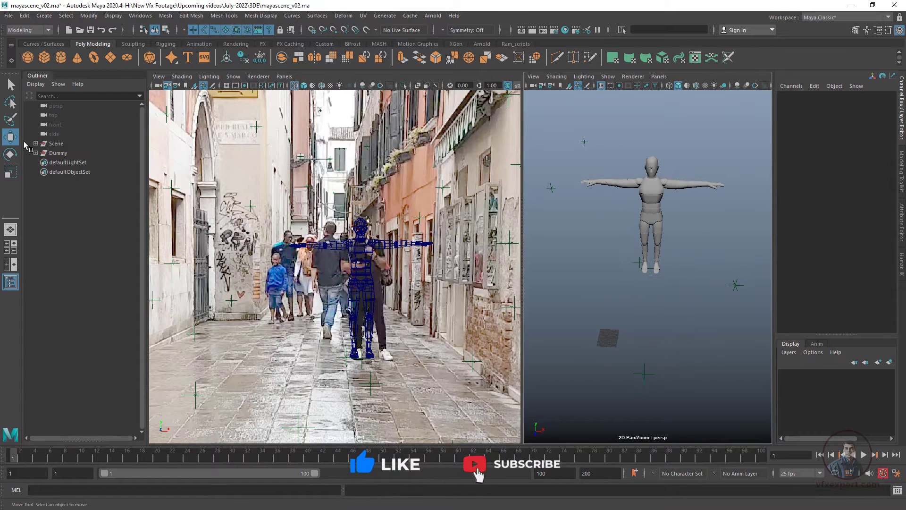
click(58, 153)
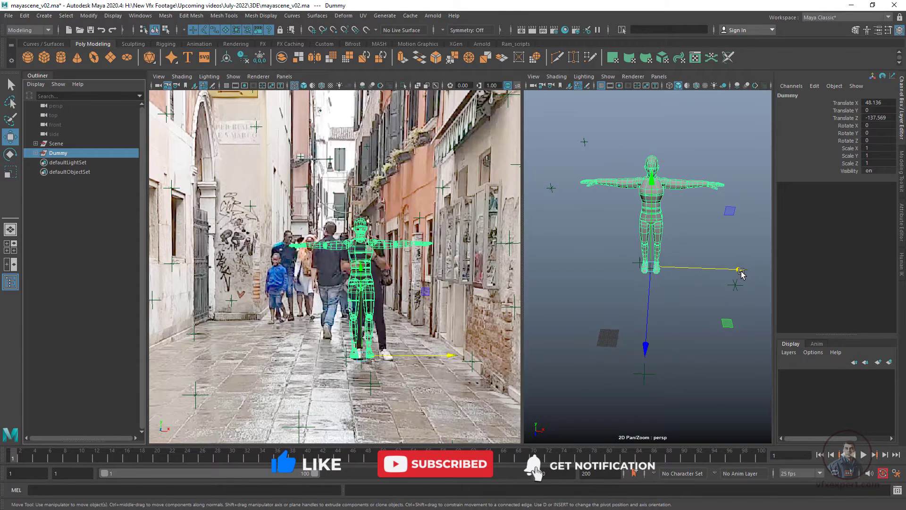
drag(742, 274, 745, 277)
alt+drag(671, 283, 712, 293)
alt+drag(699, 302, 617, 344)
scroll(617, 344, up, 5)
drag(666, 309, 669, 311)
scroll(646, 265, down, 6)
alt+drag(609, 245, 638, 238)
- Create a polygon plane at the origin and scale it up to about 336 in X and 972 in Y and Z
click(56, 143)
scroll(609, 296, down, 3)
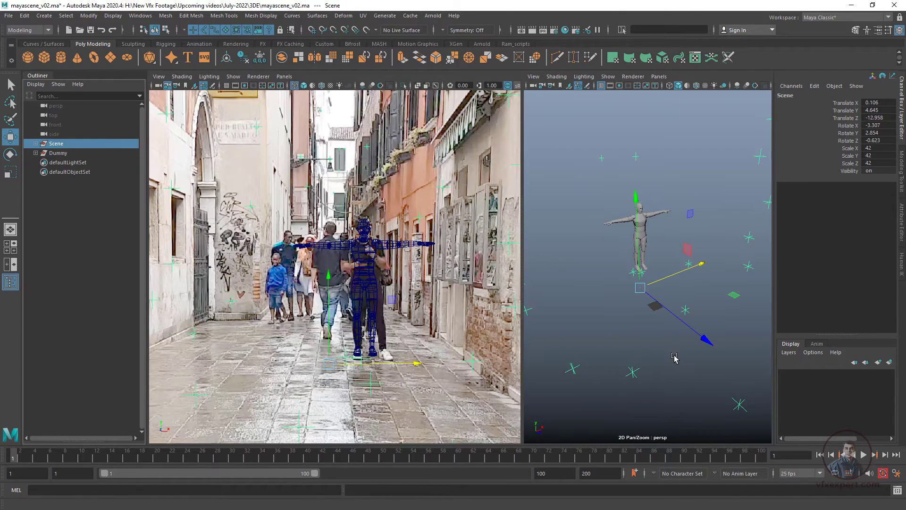
alt+drag(609, 296, 642, 349)
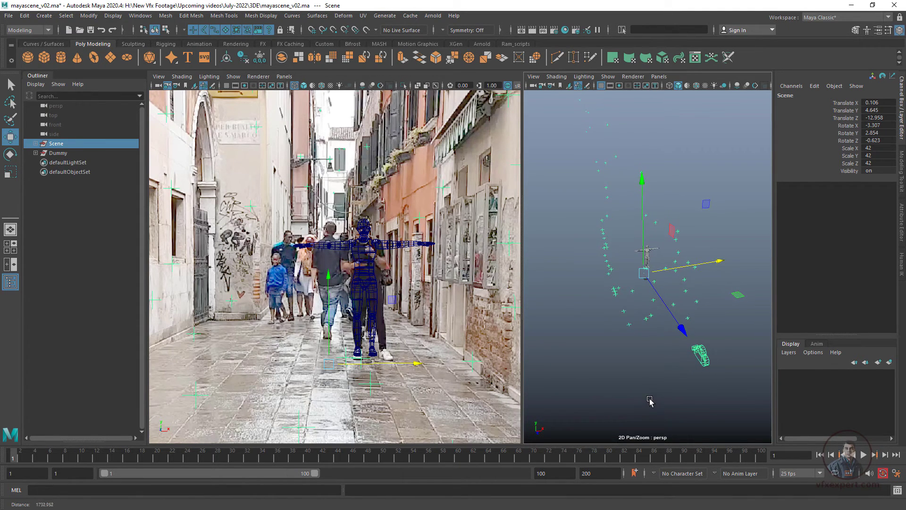
click(110, 58)
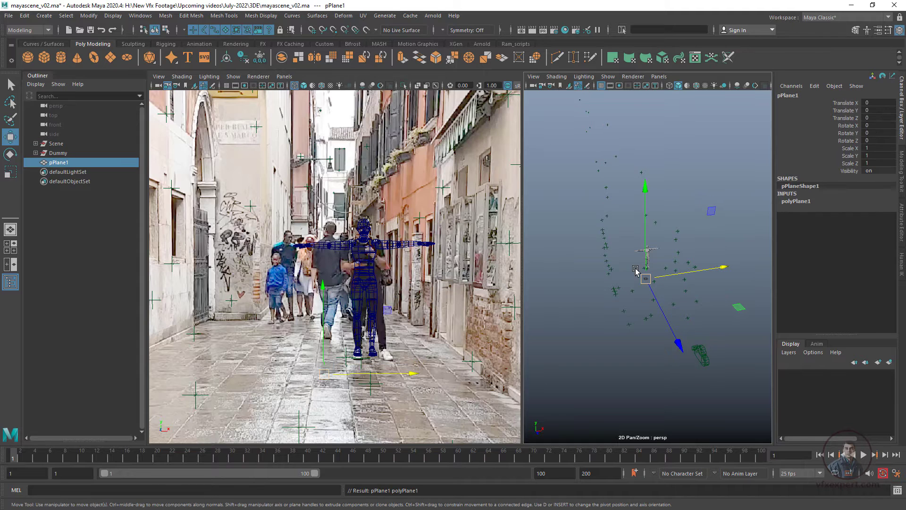
key(r)
drag(644, 278, 735, 369)
alt+drag(728, 265, 668, 261)
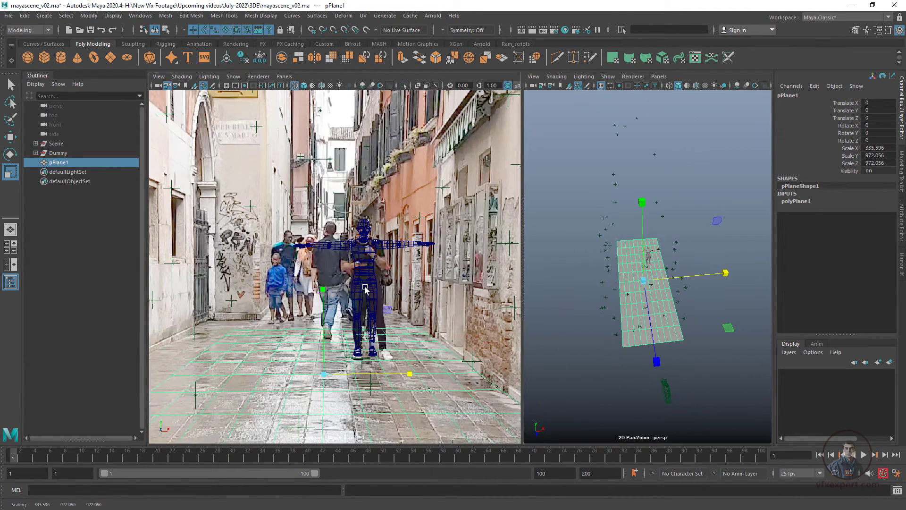
- Fit the plane to the street by moving it to about Translate X -38.03 and widening Scale X to about 397.75
key(backslash)
key(w)
drag(438, 294, 423, 295)
key(r)
key(w)
alt+drag(682, 345, 665, 310)
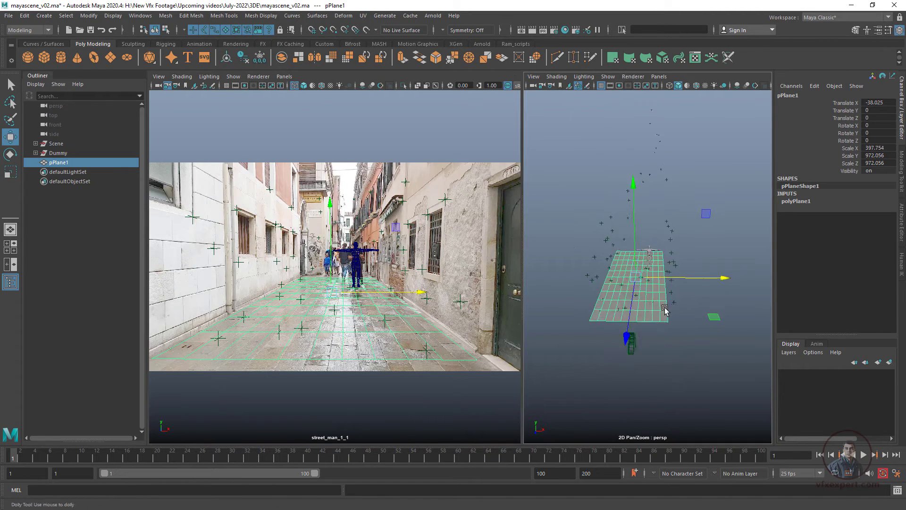
- Move the ground plane sideways to about Translate X -14.07 to line it up with the street
alt+right_drag(665, 309, 713, 373)
mouse_move(713, 373)
alt+mouse_down()
mouse_move(687, 378)
mouse_move(712, 363)
alt+mouse_up()
drag(697, 298, 709, 302)
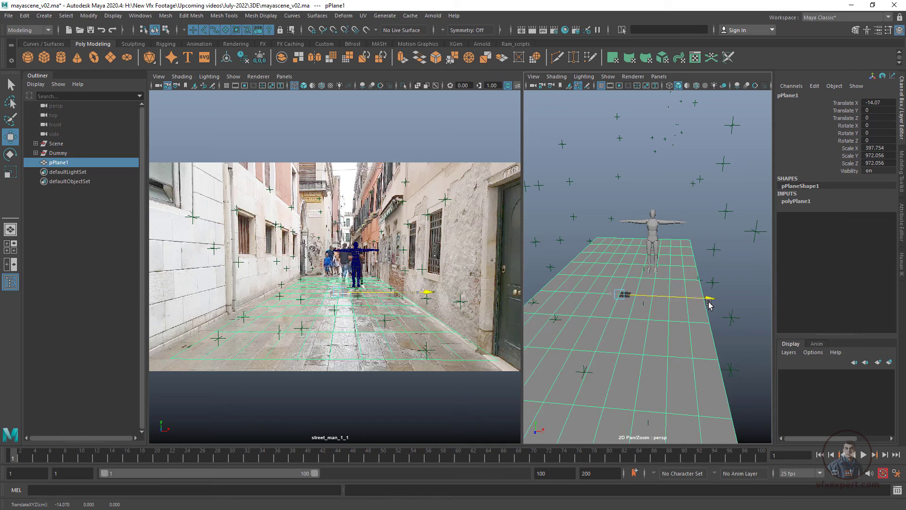
click(427, 305)
key(backslash)
right_drag(431, 312, 543, 444)
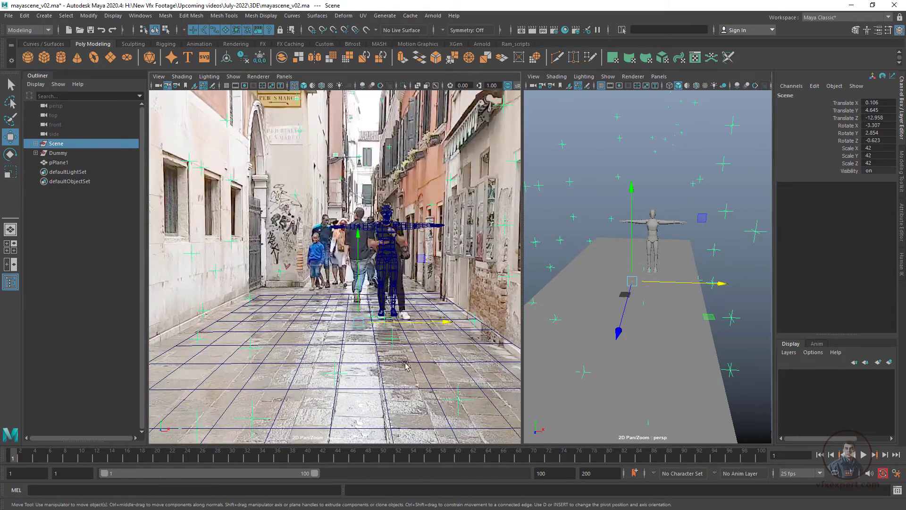
mouse_move(405, 363)
middle_down()
mouse_move(360, 332)
mouse_move(407, 356)
mouse_move(395, 352)
middle_up()
right_drag(430, 363, 427, 340)
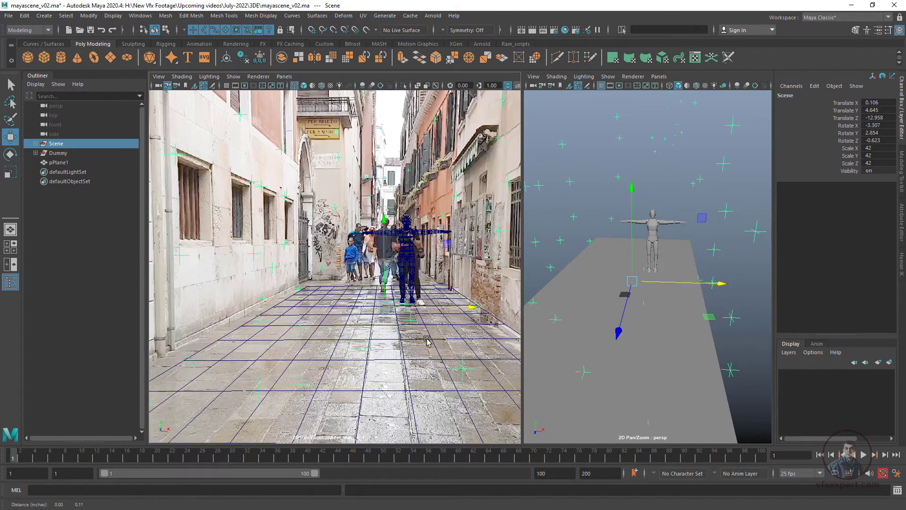
- Snap the plane's pivot to its right-hand edge and widen the plane to about 430.48 in Scale X
click(688, 360)
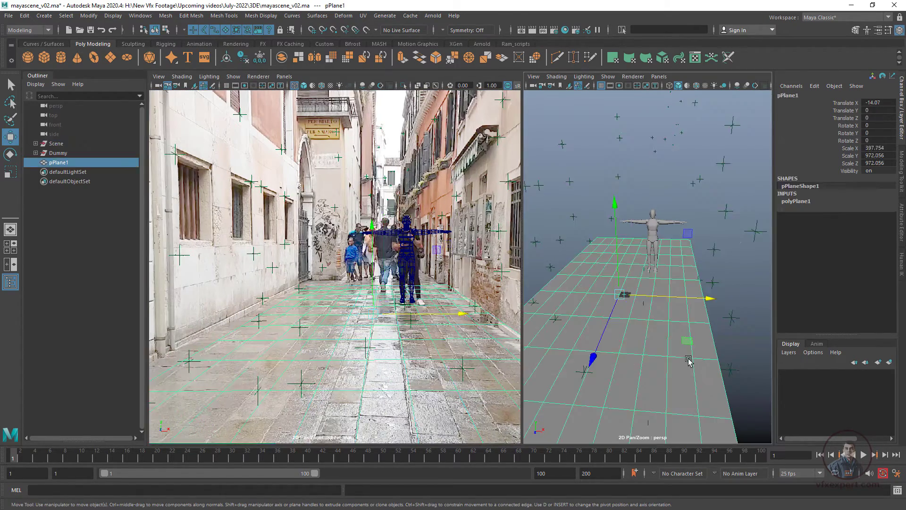
key(d)
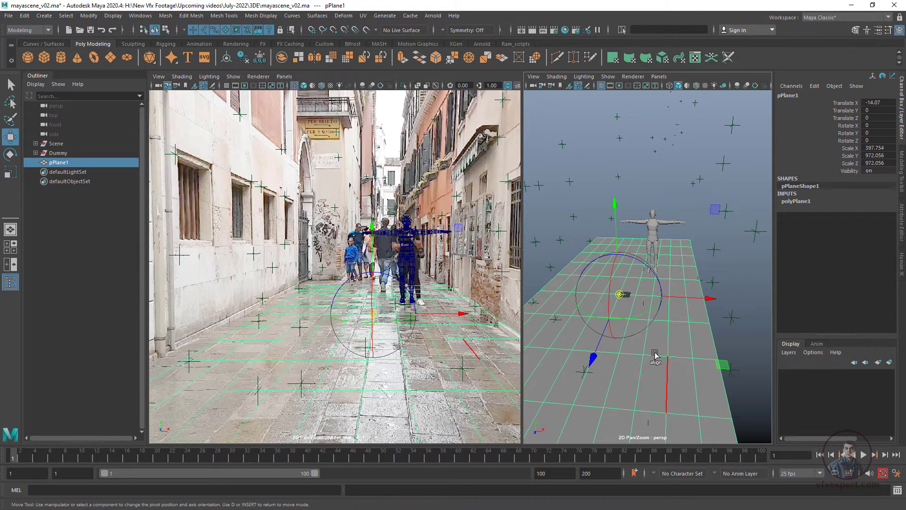
key(v)
drag(619, 294, 760, 333)
key(r)
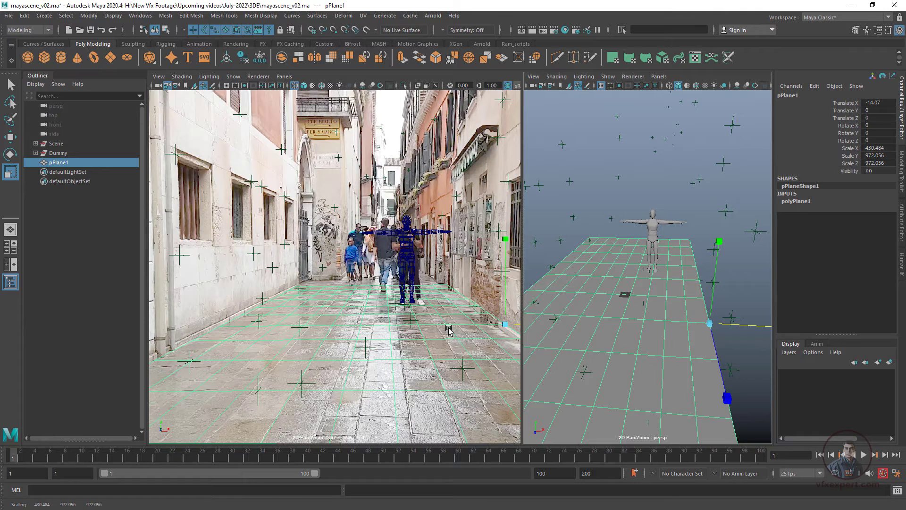
- Try widening the plane to about 490.59 in Scale X, and undo that scaling
key(backslash)
middle_drag(450, 329, 446, 331)
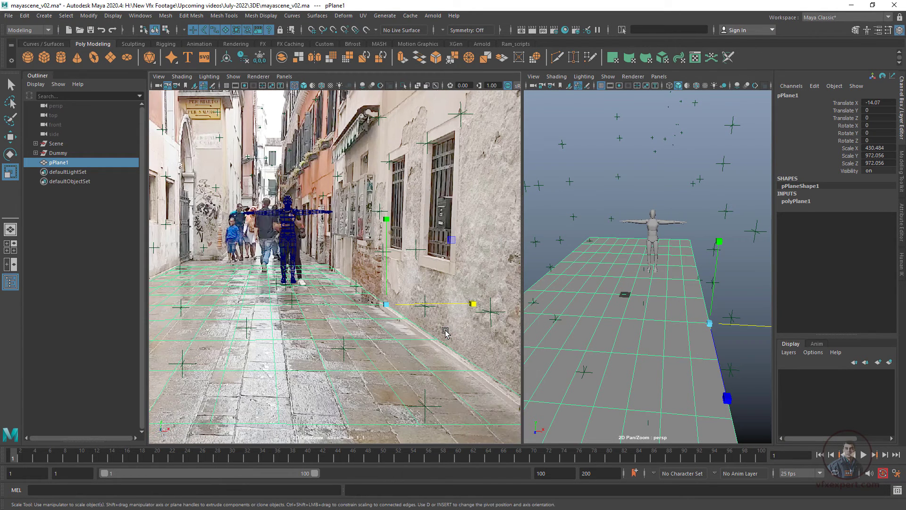
key(backslash)
middle_drag(450, 372, 332, 292)
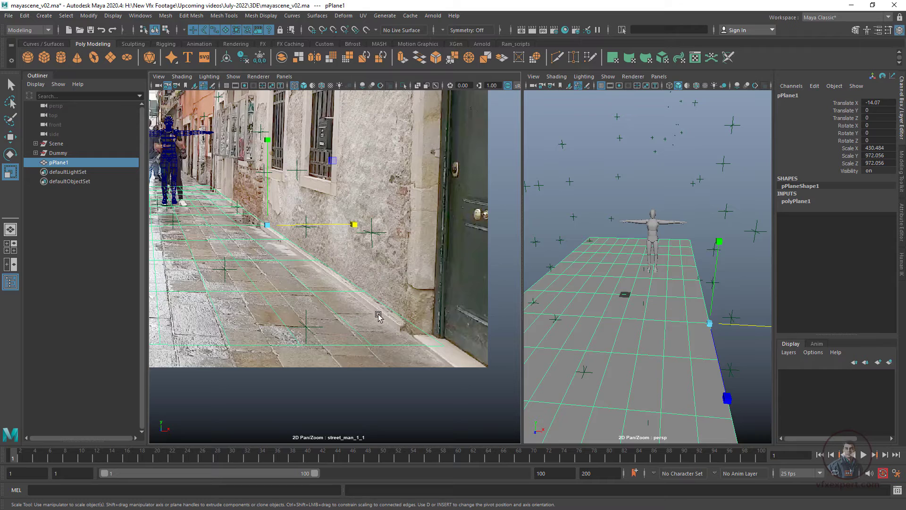
middle_drag(382, 336, 405, 349)
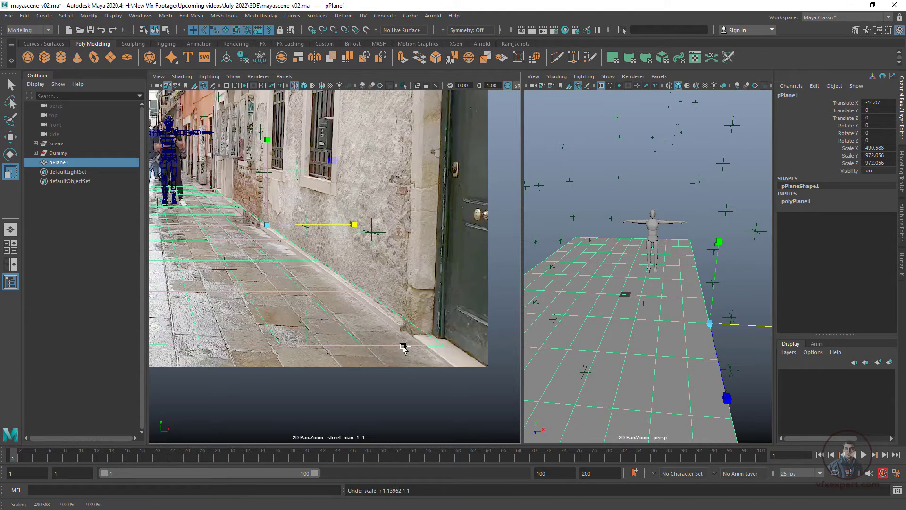
key(ctrl+z)
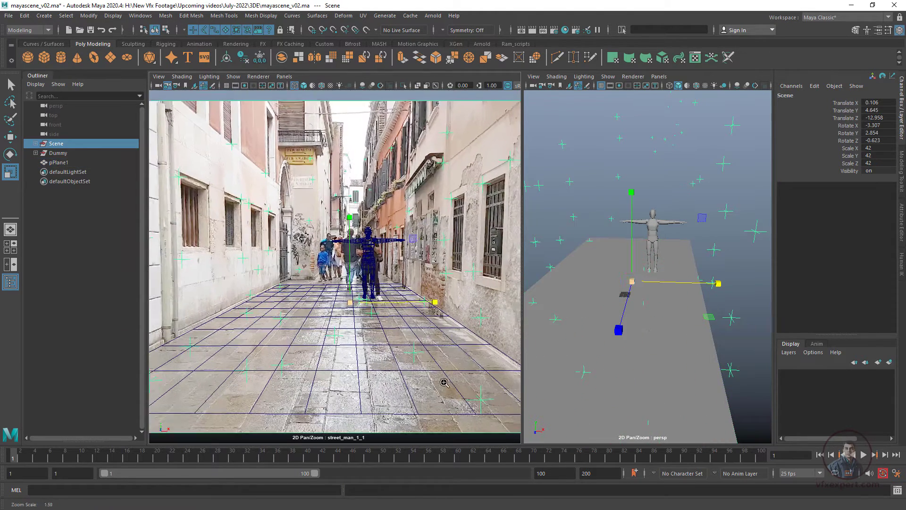
key(ctrl+z)
key(ctrl+z)
key(ctrl+z)
key(ctrl+z)
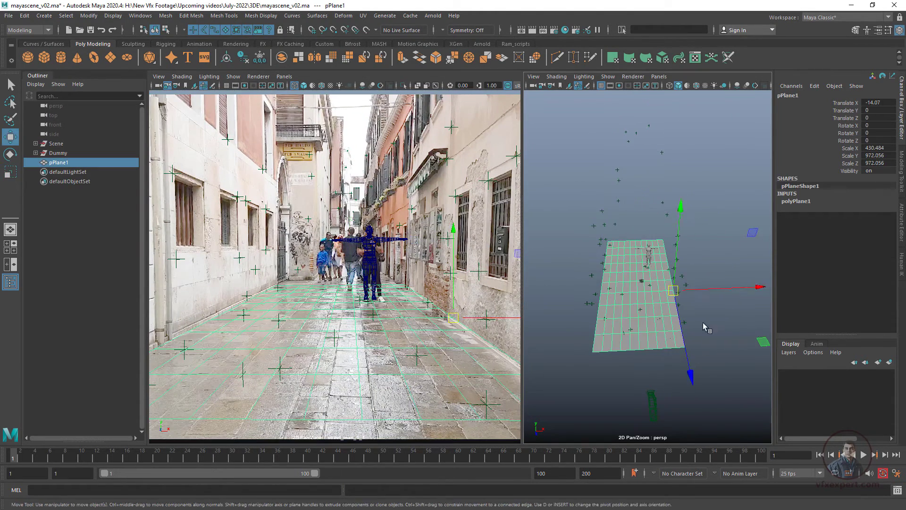
- Shift the ground plane to about Translate X -19.91 and lengthen it to about 1356.72 in Scale Z
click(759, 291)
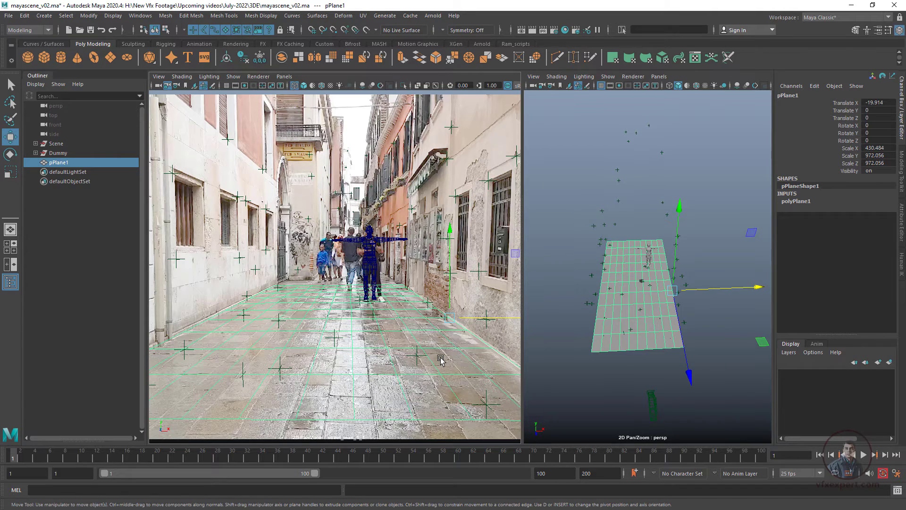
right_drag(447, 351, 411, 326)
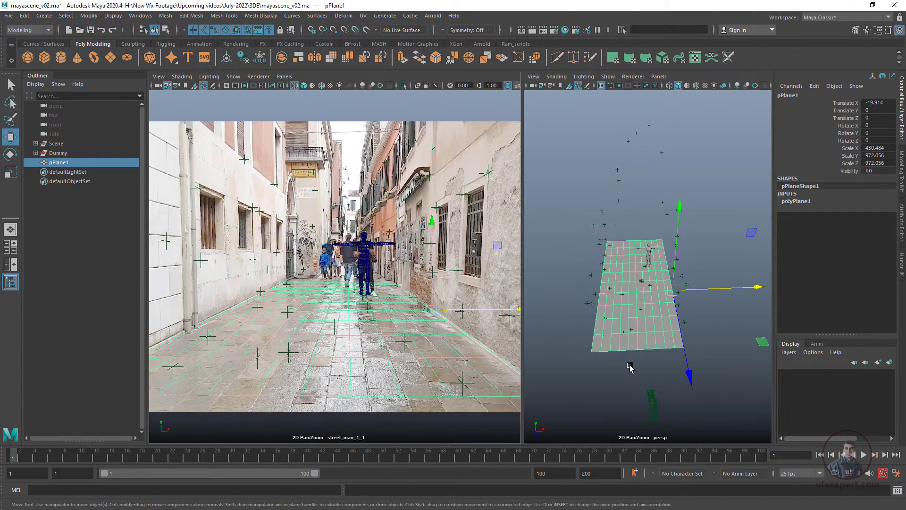
alt+drag(630, 368, 706, 375)
click(654, 190)
click(703, 295)
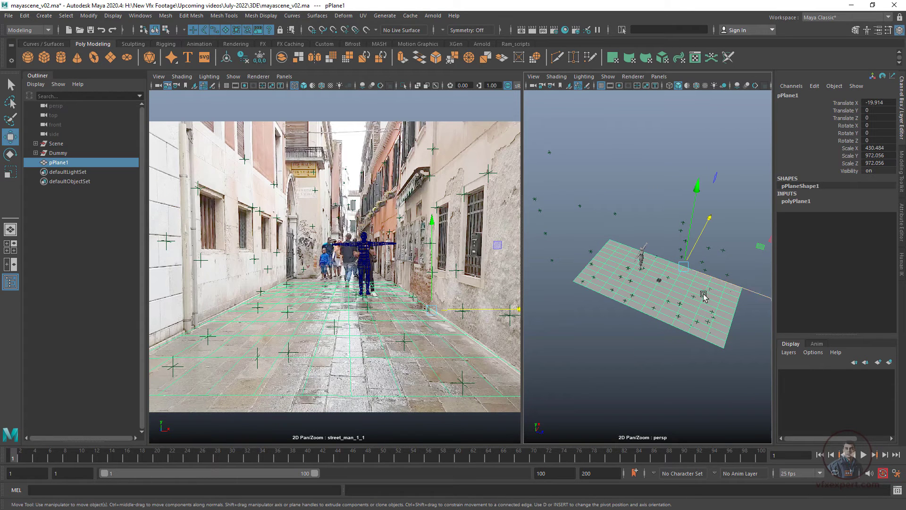
alt+right_drag(722, 370, 710, 353)
key(r)
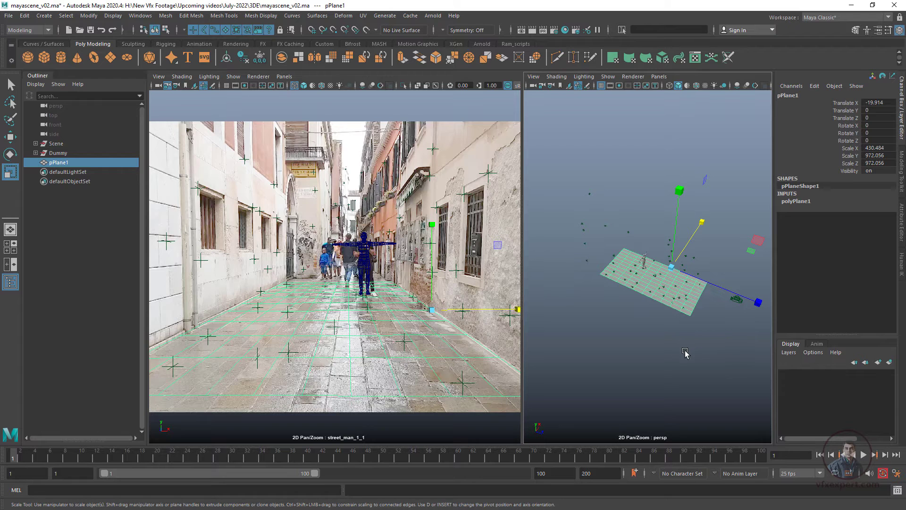
alt+middle_drag(656, 337, 642, 339)
drag(743, 306, 776, 320)
- Examine the tracking point p43 near the far end of the plane against the street footage and the perspective view
alt+drag(604, 314, 623, 317)
scroll(579, 276, up, 1)
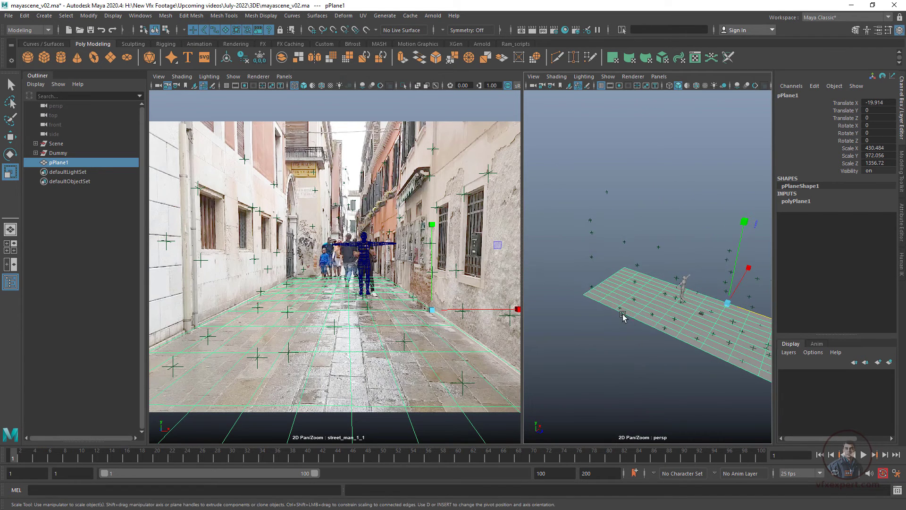
click(591, 287)
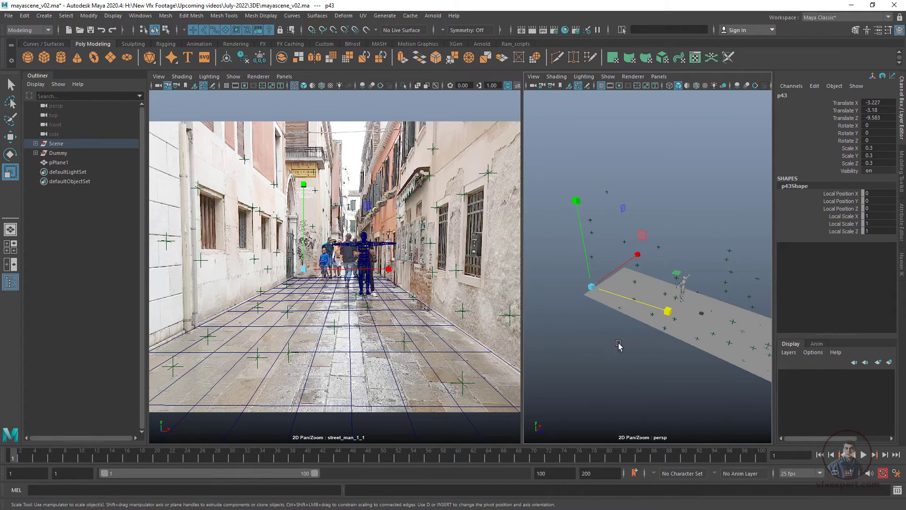
alt+right_drag(619, 345, 654, 359)
alt+drag(635, 359, 670, 341)
alt+middle_drag(609, 338, 661, 322)
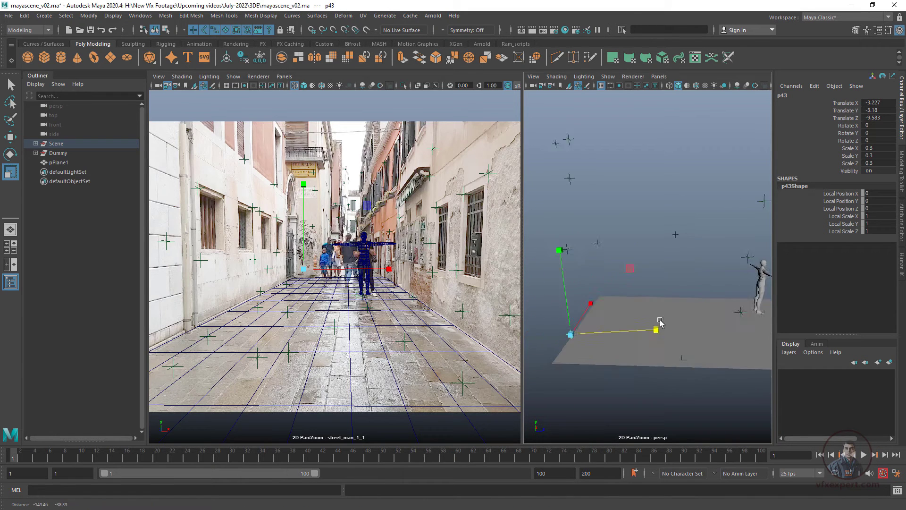
alt+drag(660, 323, 658, 362)
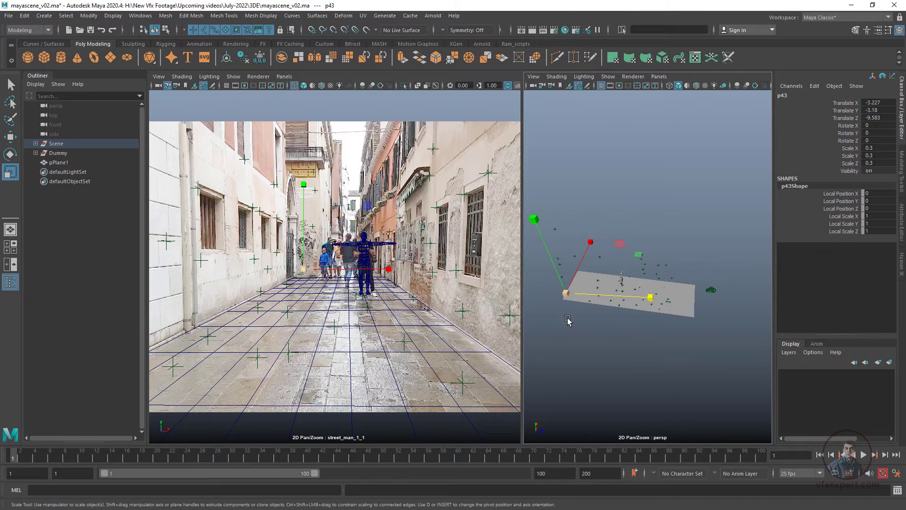
click(546, 197)
click(304, 270)
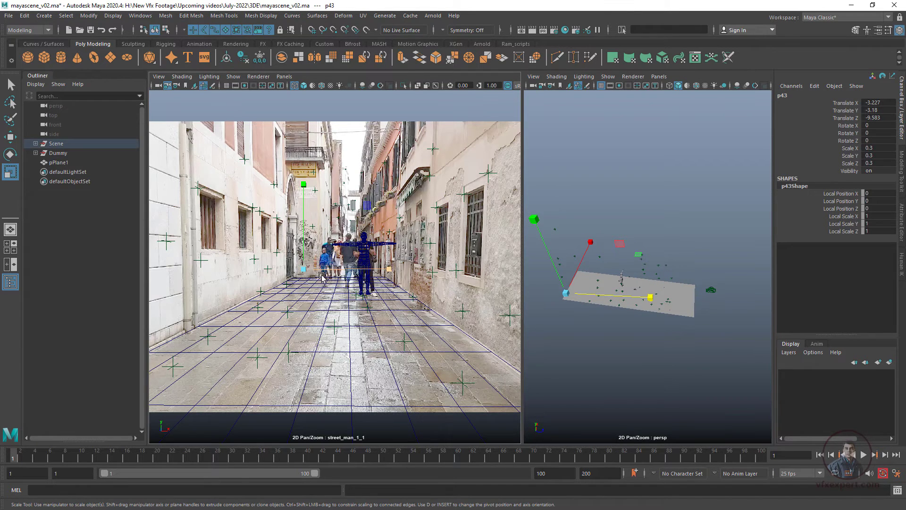
scroll(662, 350, up, 2)
alt+middle_drag(662, 350, 676, 369)
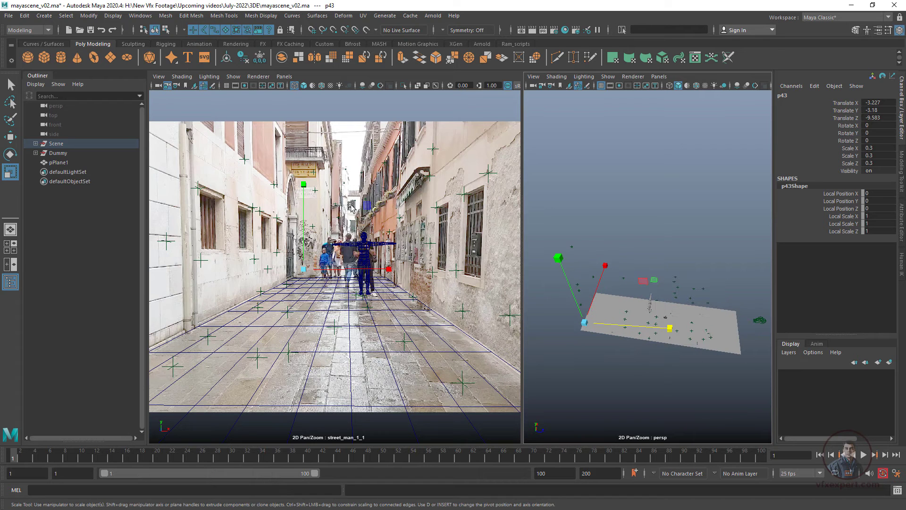
mouse_move(625, 362)
alt+mouse_down()
mouse_move(632, 373)
mouse_move(621, 360)
alt+mouse_up()
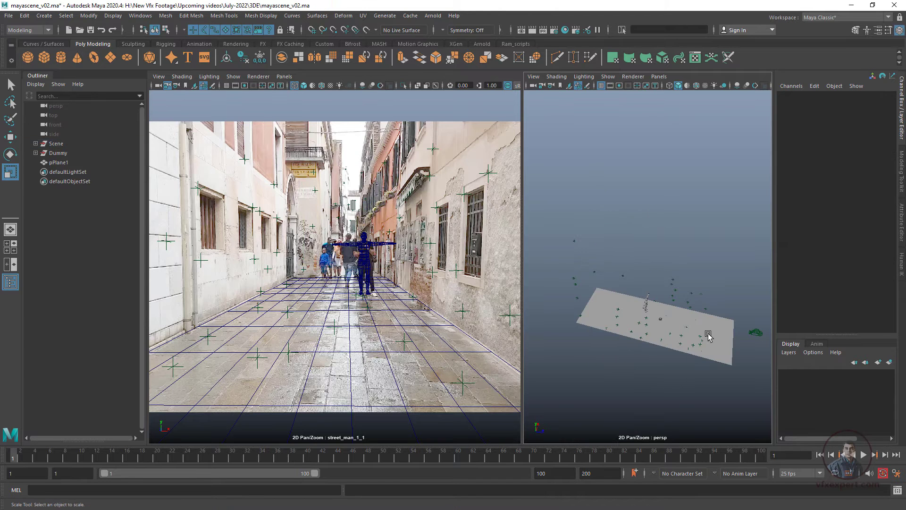
- Select the ground plane and switch it to edge selection near its right-hand border
click(709, 334)
alt+drag(698, 379, 632, 355)
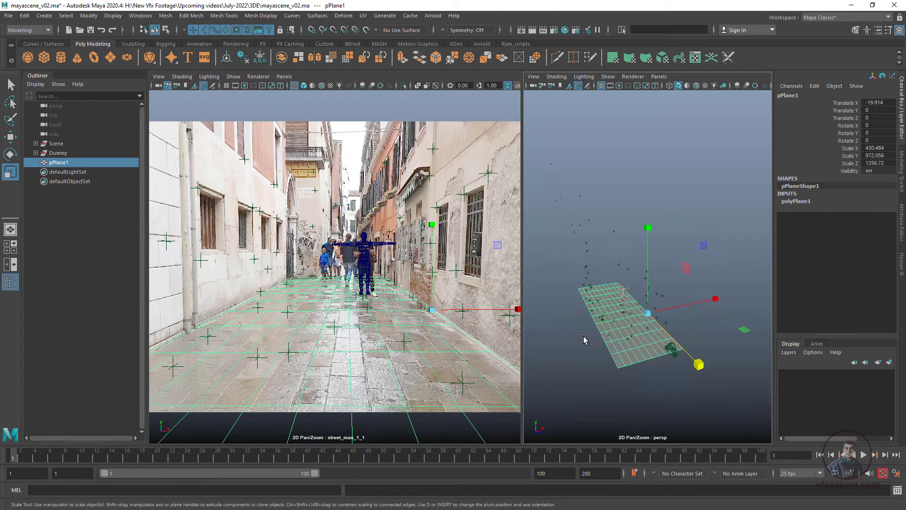
alt+right_drag(585, 340, 652, 374)
alt+middle_drag(652, 374, 652, 343)
alt+right_drag(652, 344, 661, 362)
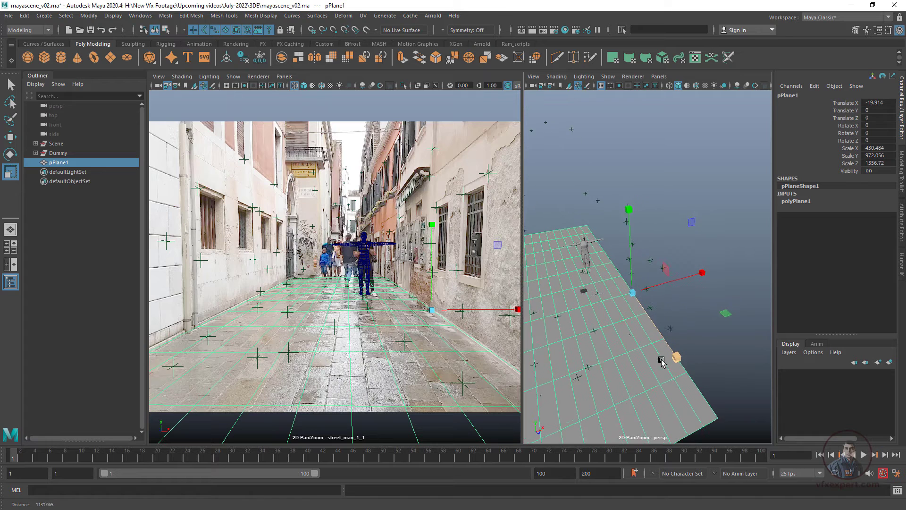
alt+middle_drag(662, 362, 655, 355)
right_drag(652, 341, 635, 267)
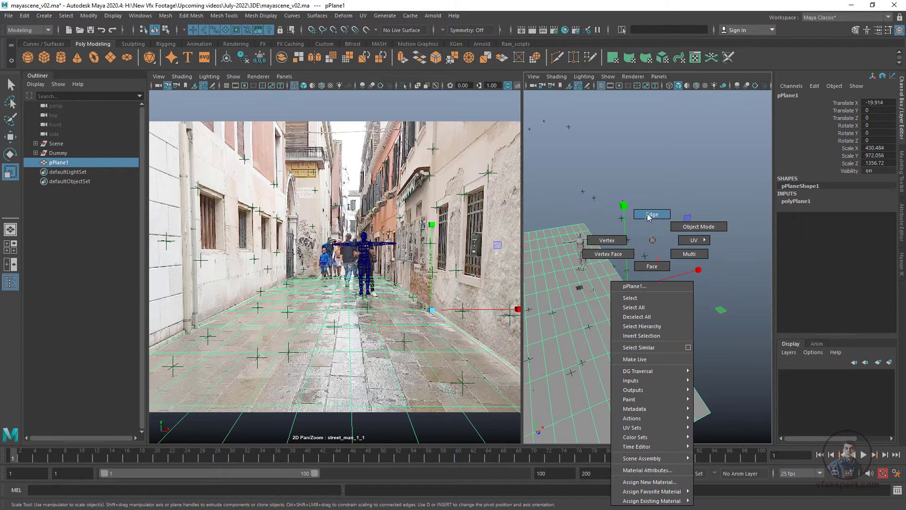
- Select the border edges along the plane's right-hand side and extrude them upward about 270.32 as the building wall
click(703, 357)
click(701, 397)
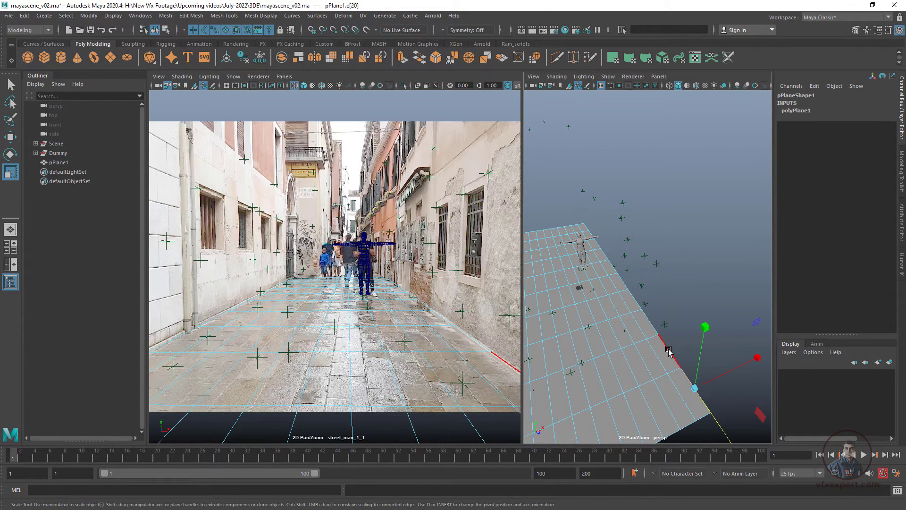
shift+click(648, 323)
shift+click(634, 300)
shift+click(622, 281)
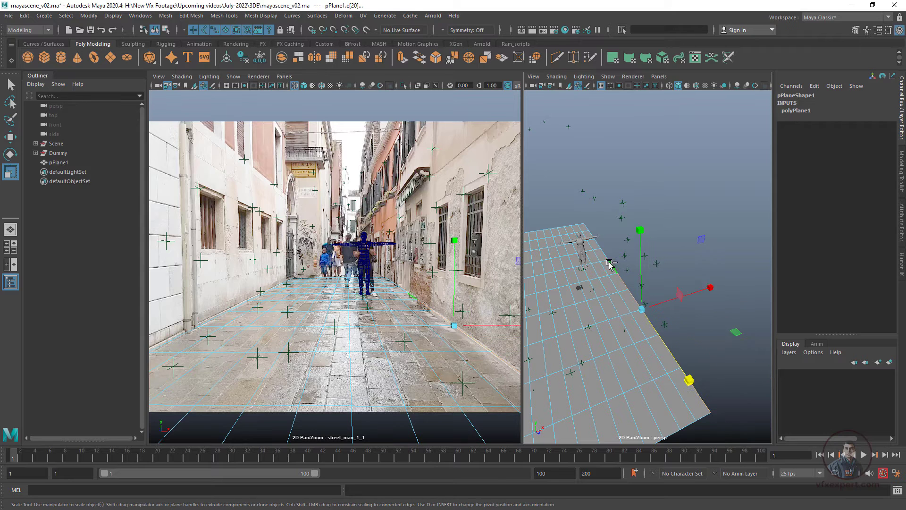
shift+click(611, 264)
shift+click(603, 253)
shift+click(597, 242)
shift+click(591, 234)
shift+click(586, 226)
key(ctrl+e)
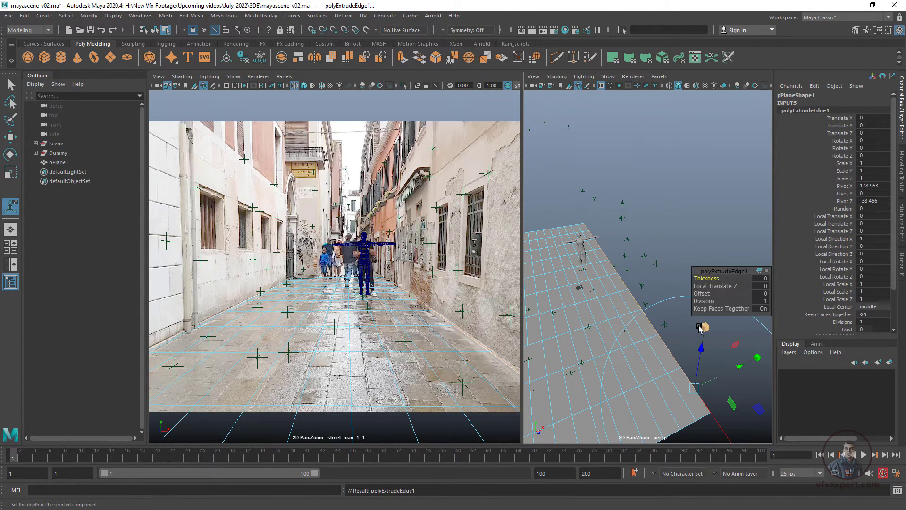
alt+drag(699, 328, 576, 132)
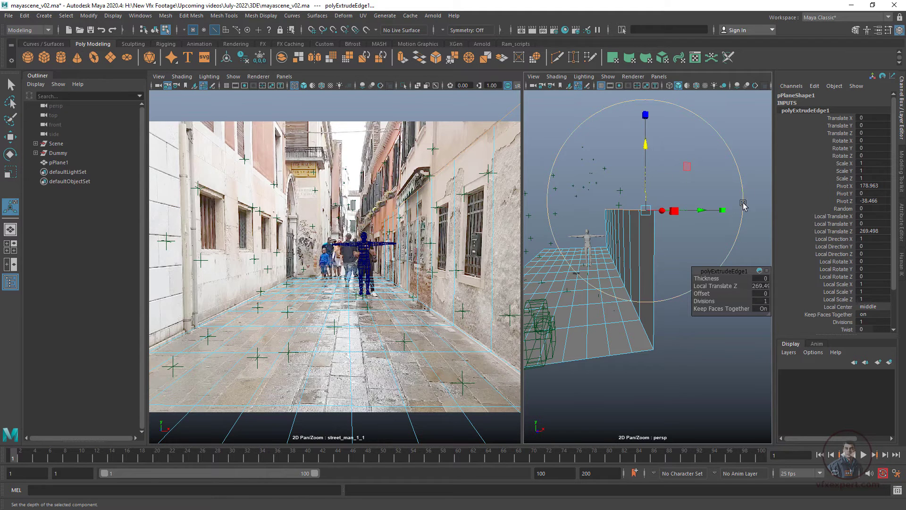
drag(645, 147, 646, 145)
alt+drag(682, 252, 714, 302)
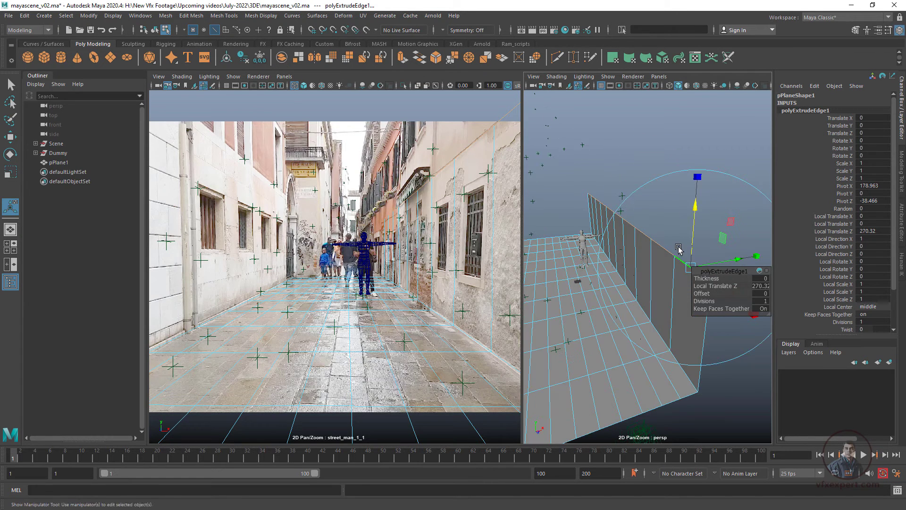
- Extrude the wall's upper border edges again, raising them about 260.7 in Local Translate Y
key(ctrl+e)
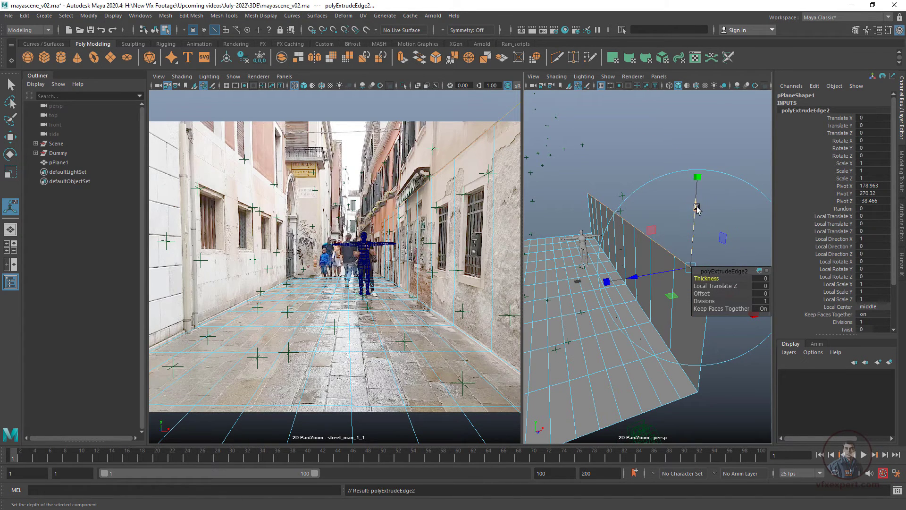
drag(698, 208, 598, 9)
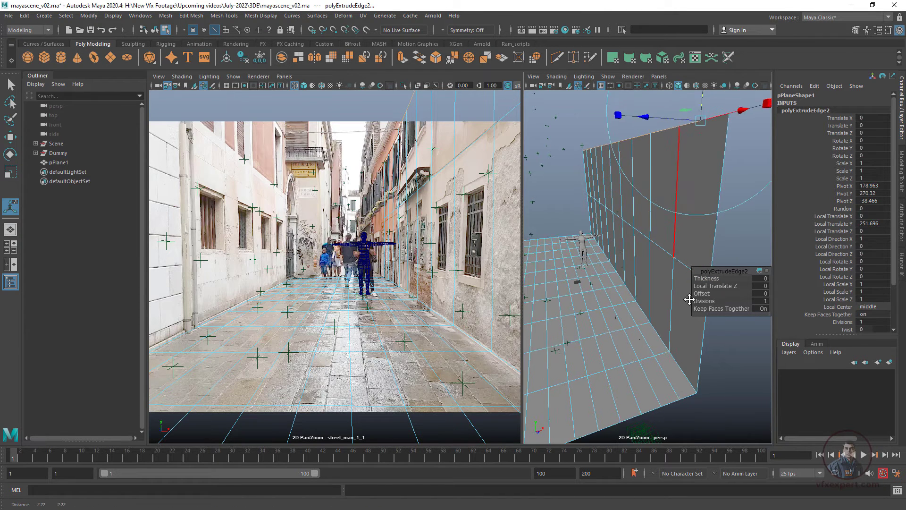
alt+middle_drag(690, 299, 687, 358)
drag(700, 161, 701, 158)
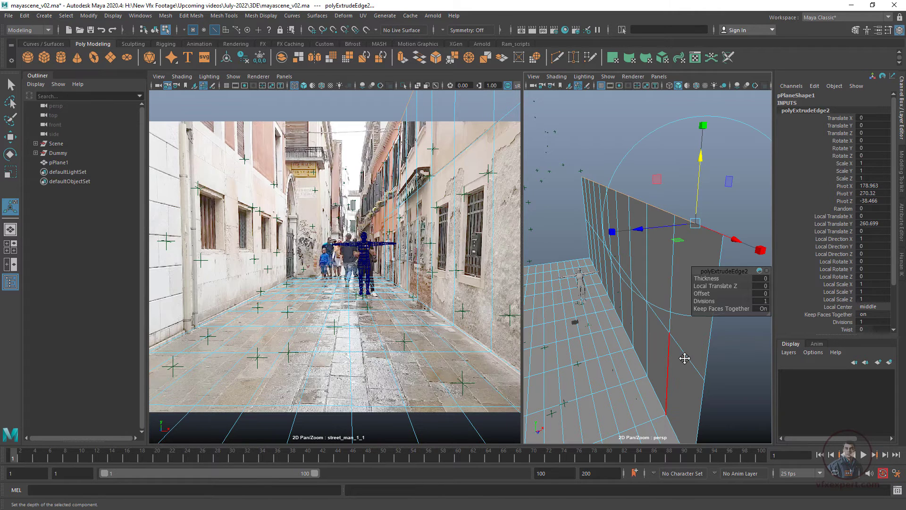
- Switch the mesh to edge selection and select the border edges along the ground plane's left-hand side
alt+drag(685, 359, 705, 341)
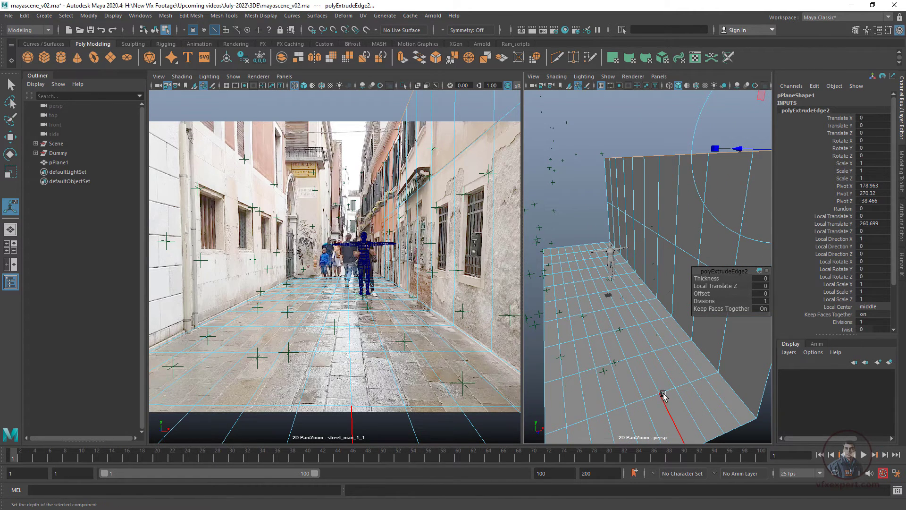
alt+drag(663, 396, 651, 374)
right_drag(634, 240, 634, 372)
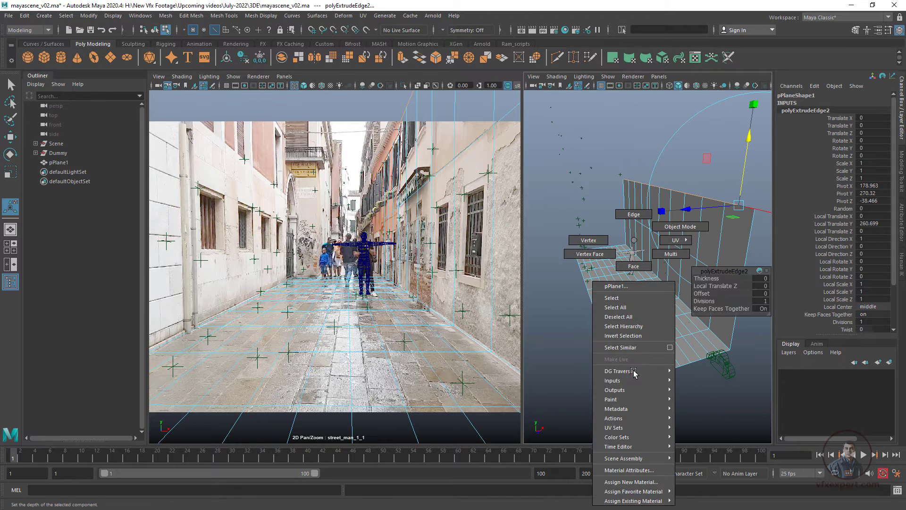
right_drag(639, 291, 627, 218)
click(639, 339)
click(604, 349)
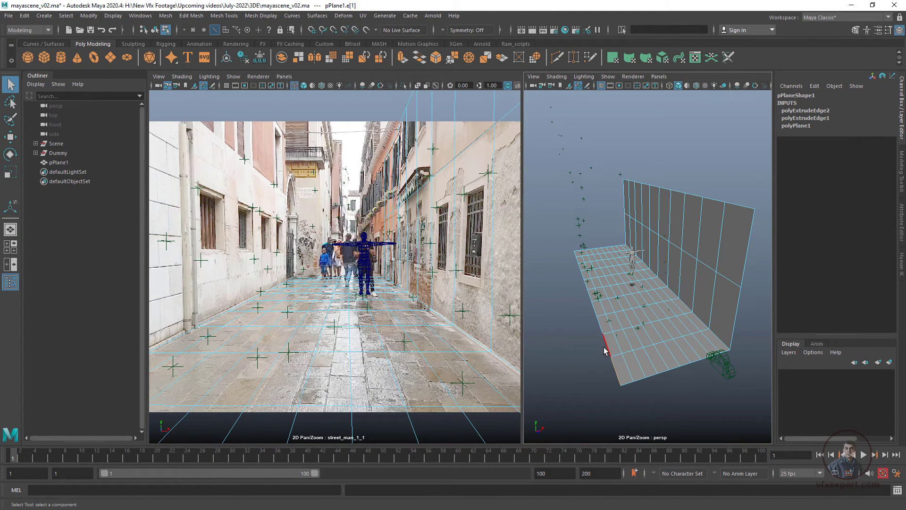
- Extrude the ground plane's left-hand border edges upward about 337.97 in Local Translate Z as the opposite building wall
alt+drag(580, 263, 641, 344)
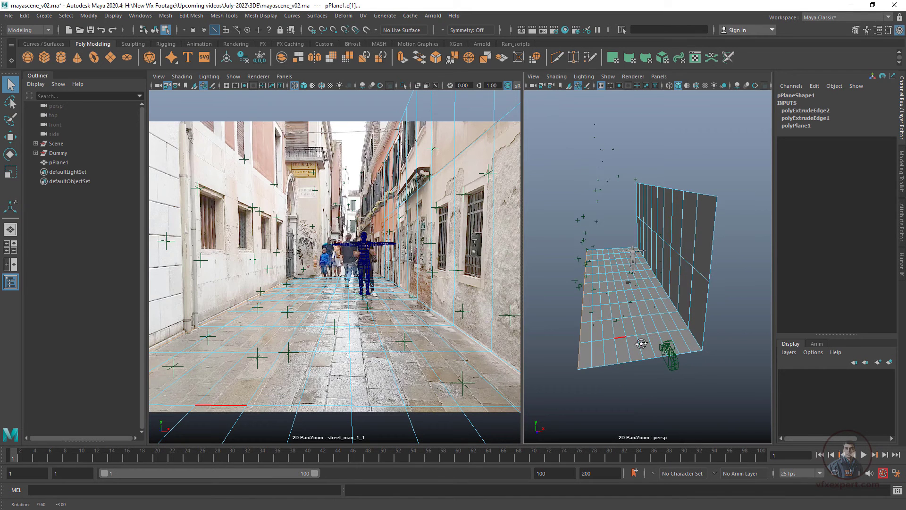
key(ctrl+e)
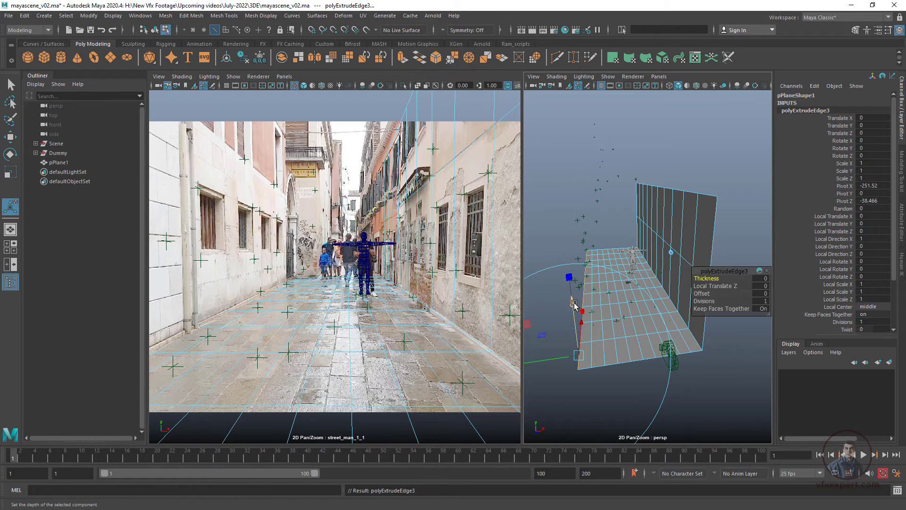
drag(574, 304, 569, 301)
drag(544, 258, 184, 305)
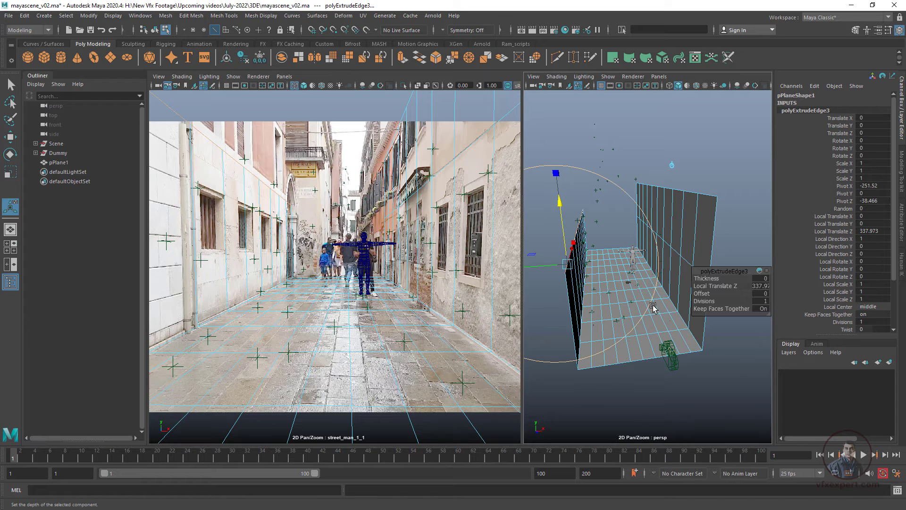
- Extrude the left-hand wall's upper border edges again, raising them about 177.62 in Local Translate Y
key(ctrl+e)
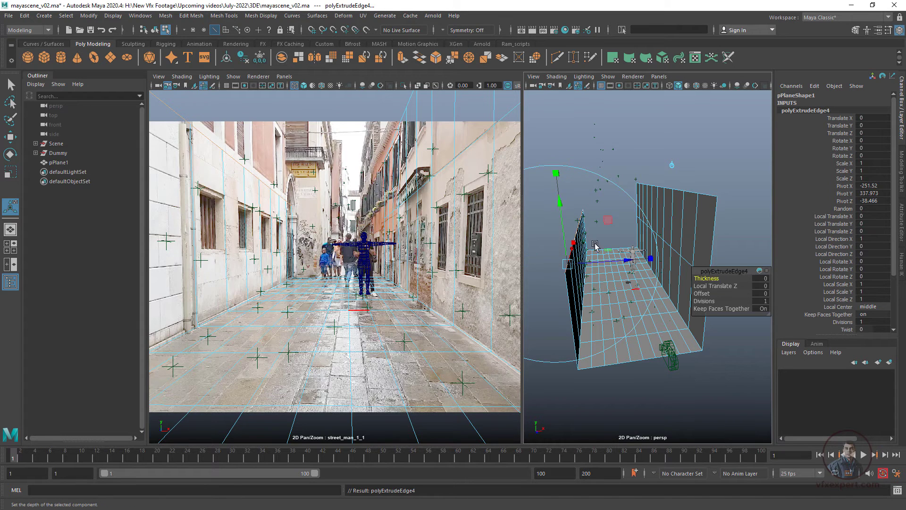
drag(559, 202, 501, 137)
alt+drag(710, 355, 680, 354)
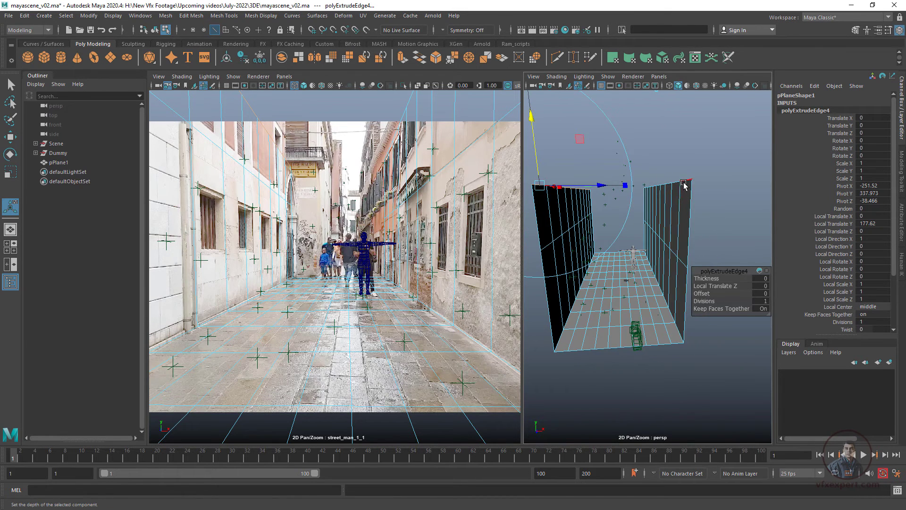
- Return the street mesh to object mode and deselect it
right_click(693, 241)
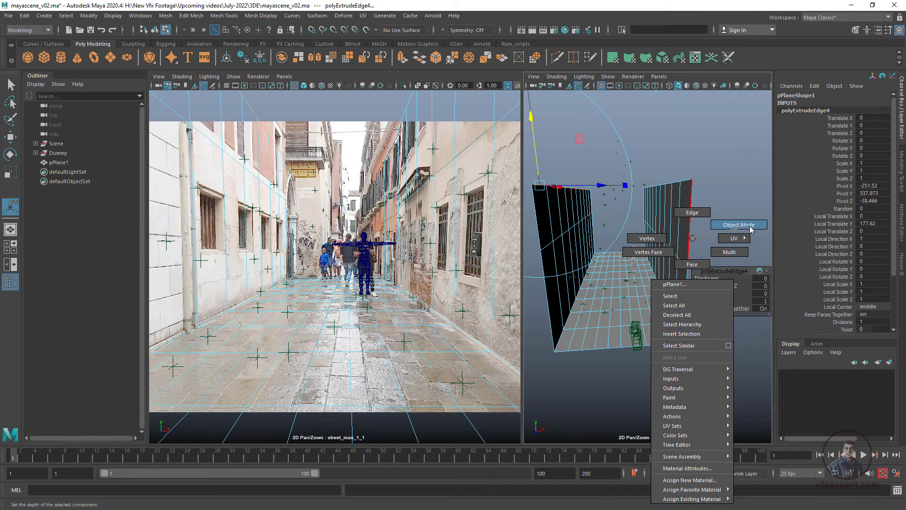
right_drag(750, 227, 748, 226)
click(729, 193)
alt+drag(674, 357, 680, 363)
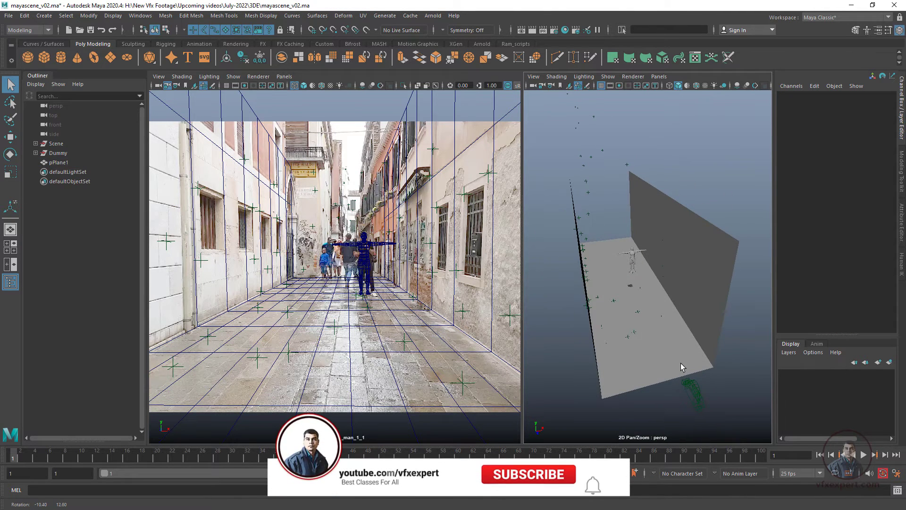
- Play and scrub the shot through the street_man camera to check how the ground and walls follow the footage
scroll(370, 384, down, 3)
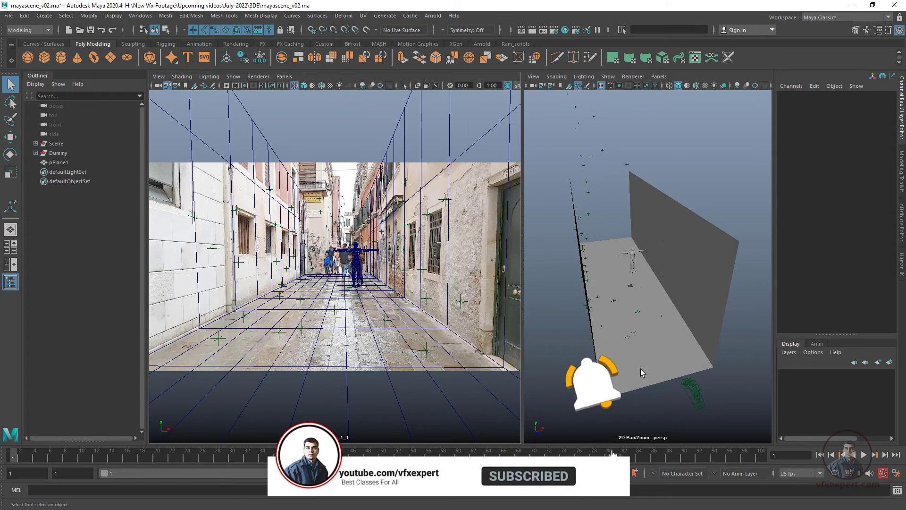
click(867, 455)
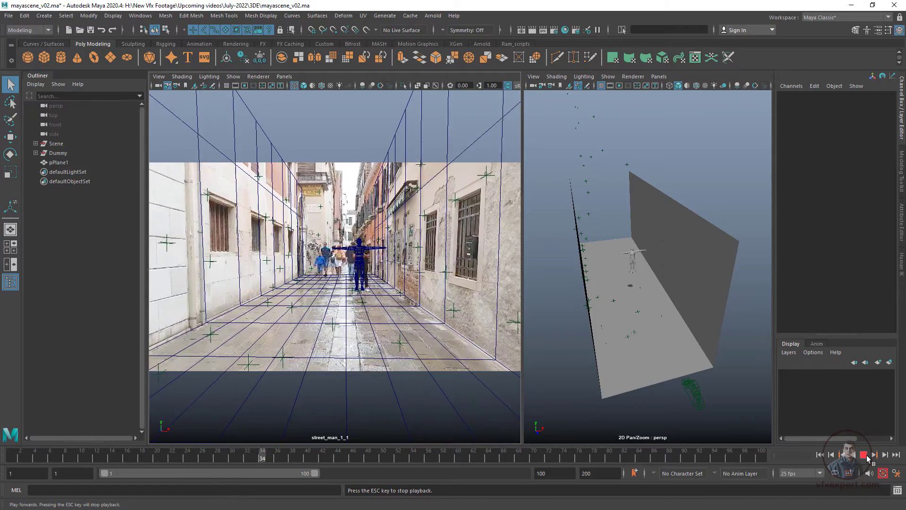
click(867, 455)
drag(404, 456, 1, 479)
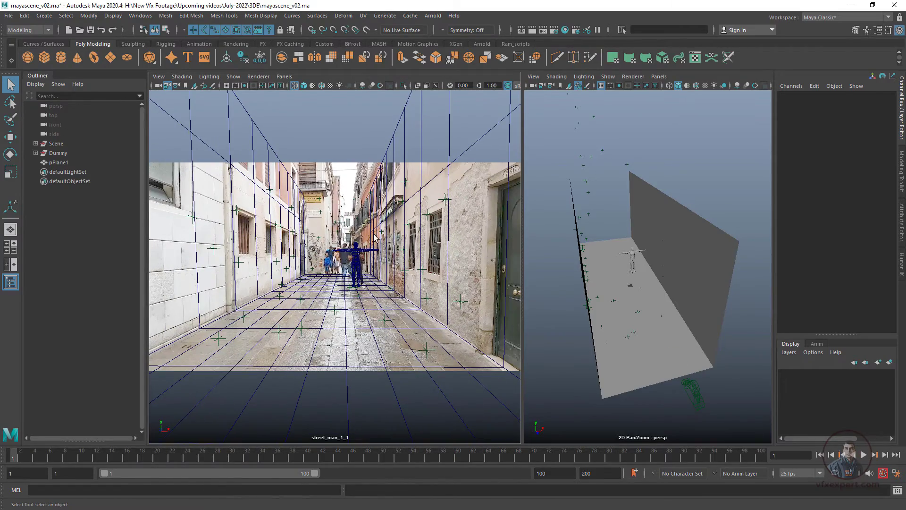
key(alt+v)
- Save the scene as a new version named mayascene_v03 in the 3DE folder, in Maya ASCII format
click(9, 16)
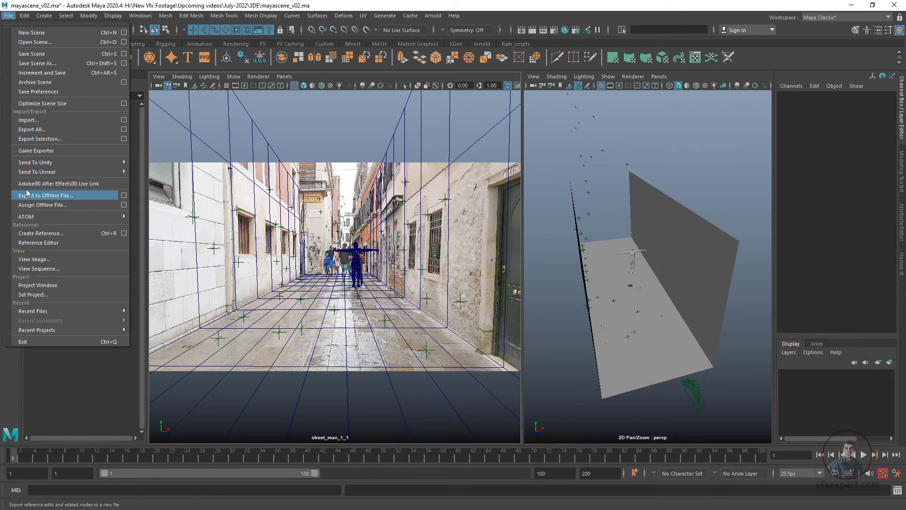
click(37, 63)
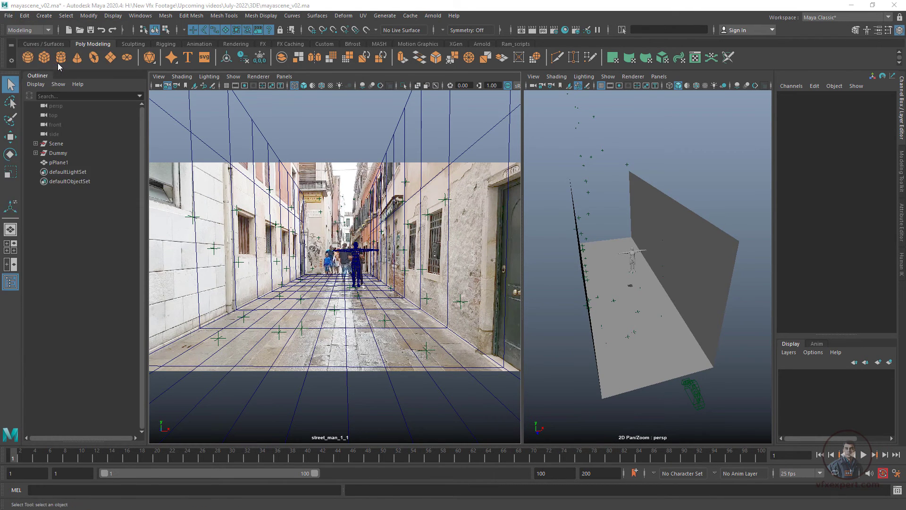
double_click(232, 81)
double_click(225, 64)
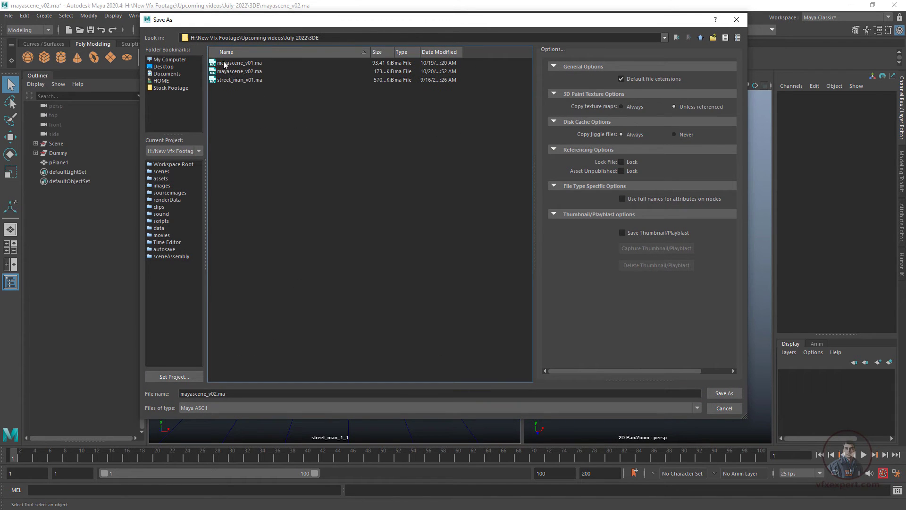
click(269, 74)
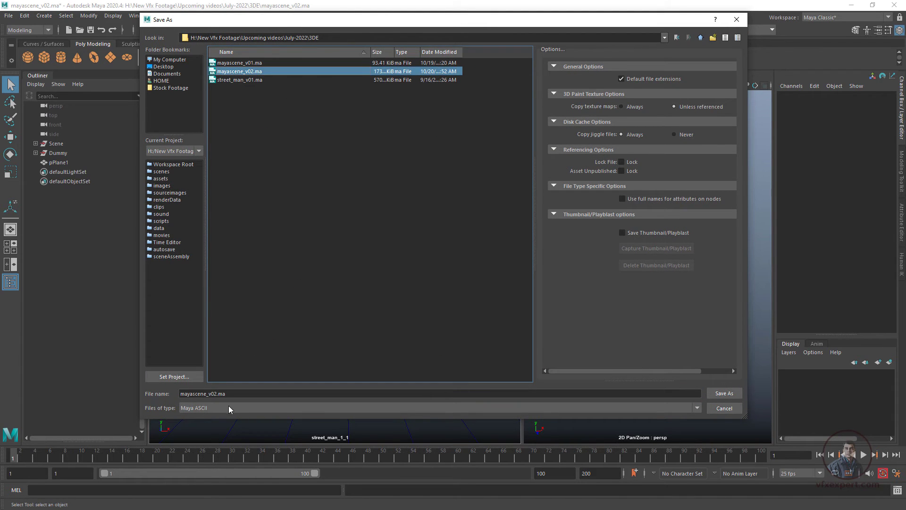
click(227, 394)
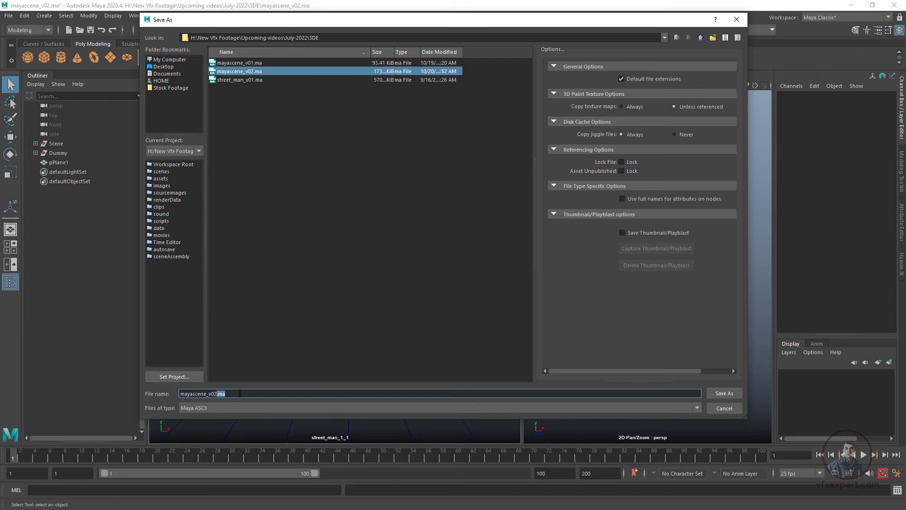
text(3)
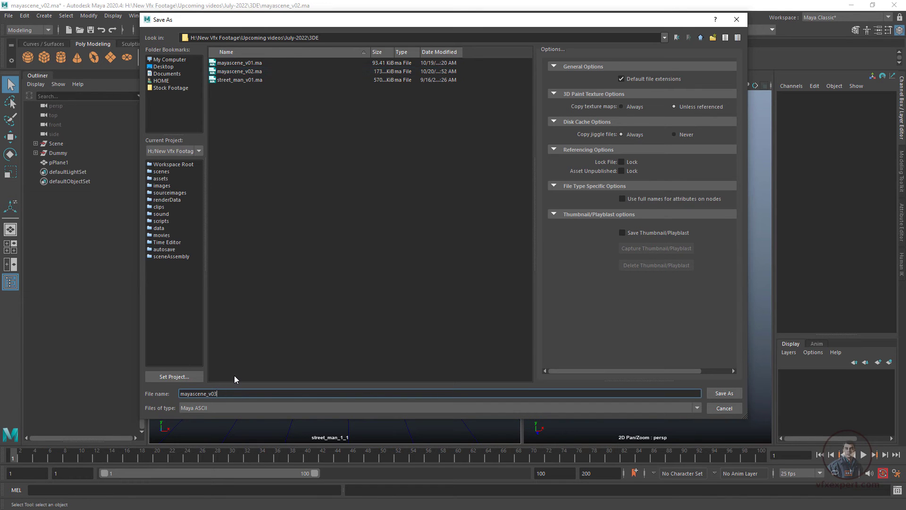
click(727, 393)
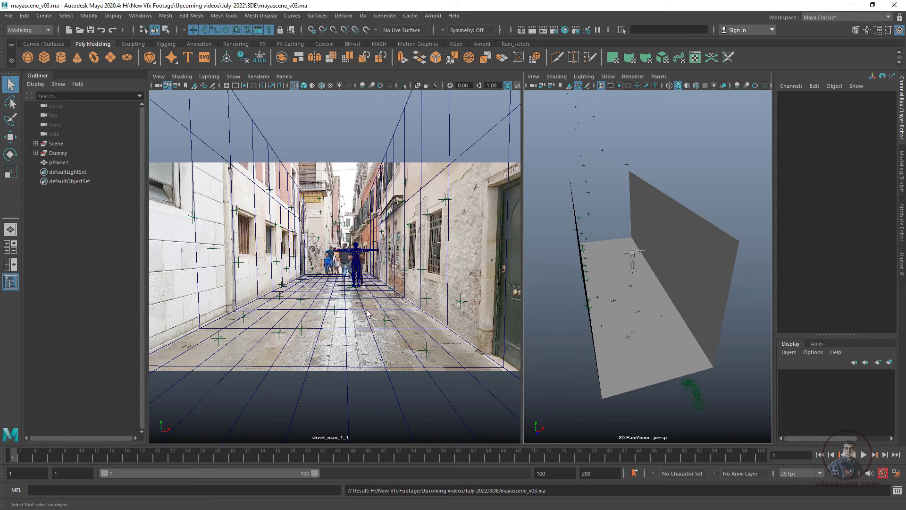
alt+drag(628, 302, 621, 310)
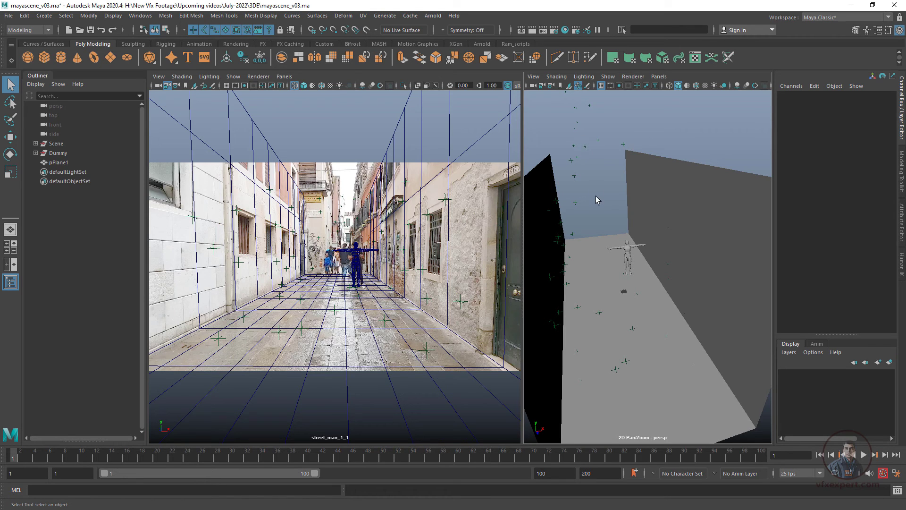
alt+drag(594, 195, 633, 246)
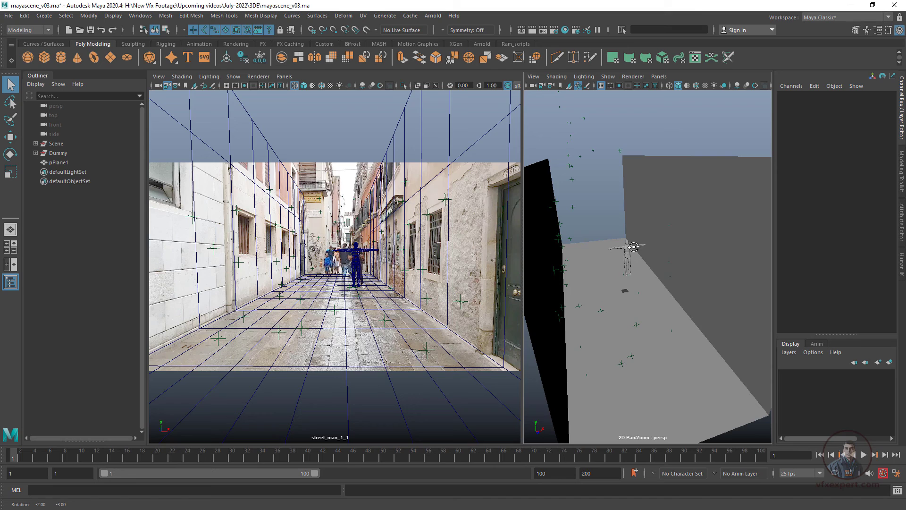